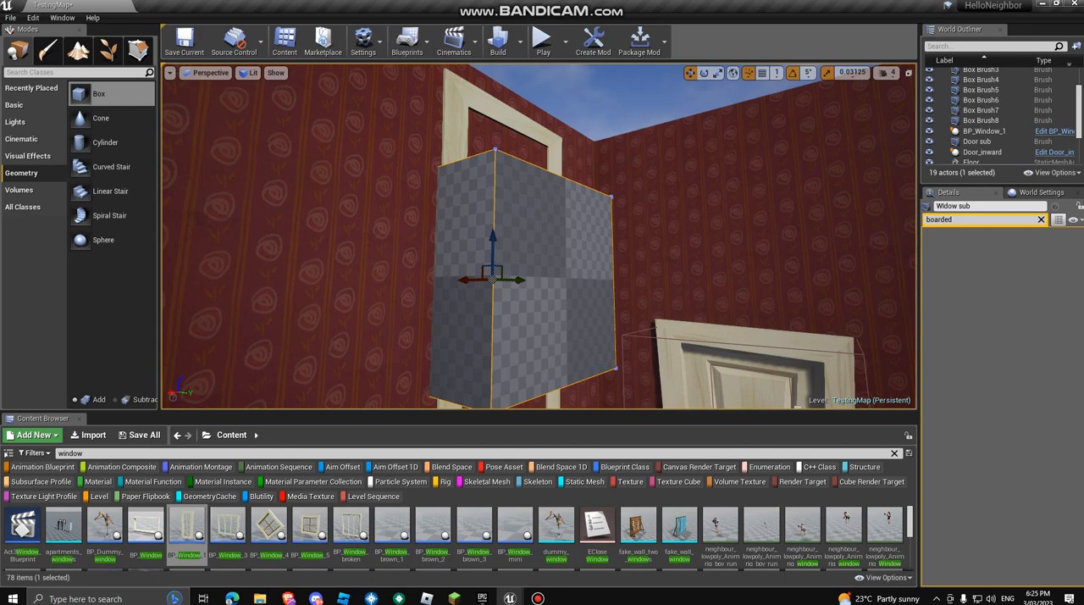
Step: Clear the "boarded" filter from the details and select the Window sub brush covering the window
mouse_move(538, 237)
right_down()
mouse_move(406, 241)
mouse_move(525, 245)
mouse_move(610, 330)
mouse_move(542, 314)
mouse_move(441, 254)
mouse_move(475, 245)
right_up()
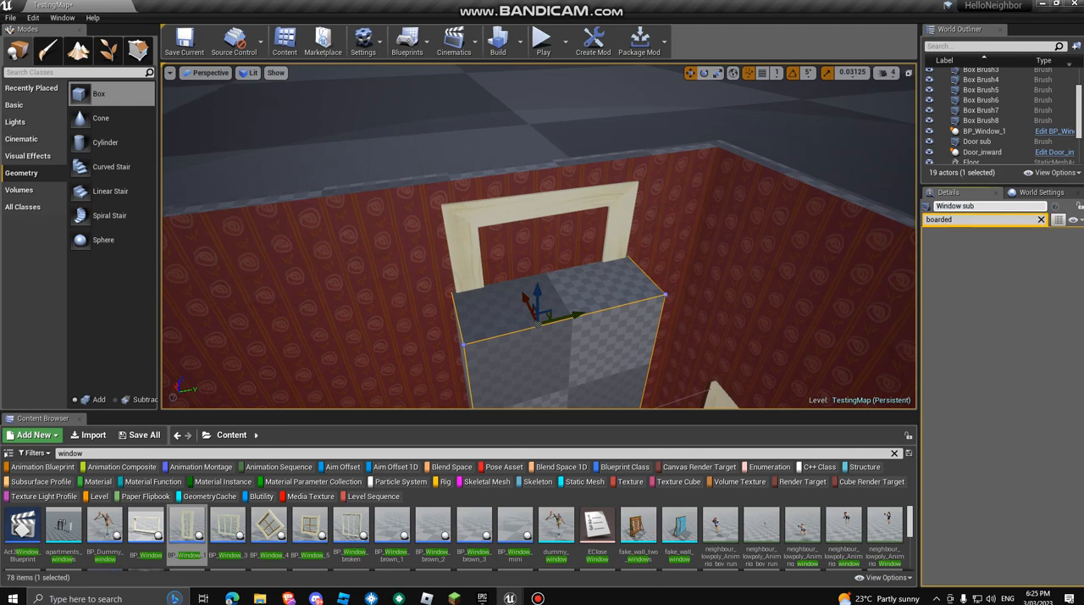
mouse_move(538, 237)
right_down()
mouse_move(407, 296)
mouse_move(550, 305)
mouse_move(534, 296)
right_up()
click(471, 270)
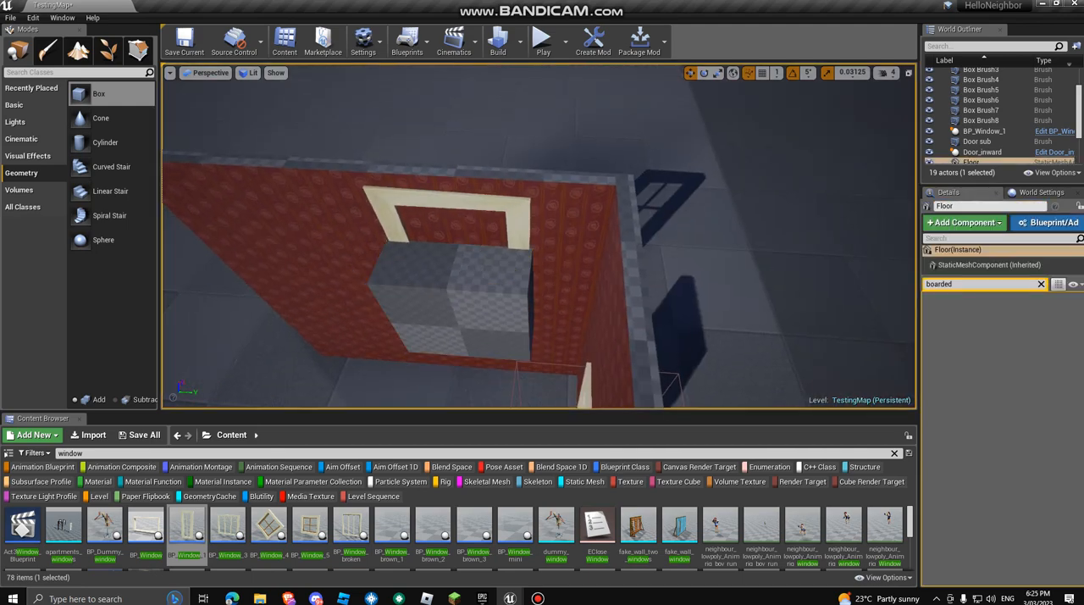
right_click(603, 254)
mouse_move(603, 254)
right_down()
mouse_move(661, 187)
mouse_move(556, 278)
mouse_move(527, 270)
mouse_move(542, 296)
mouse_move(729, 347)
mouse_move(754, 322)
mouse_move(627, 296)
mouse_move(648, 320)
mouse_move(598, 323)
mouse_move(572, 345)
mouse_move(551, 333)
right_up()
key(BackSpace)
key(w)
key(s)
click(592, 313)
key(s)
key(w)
key(s)
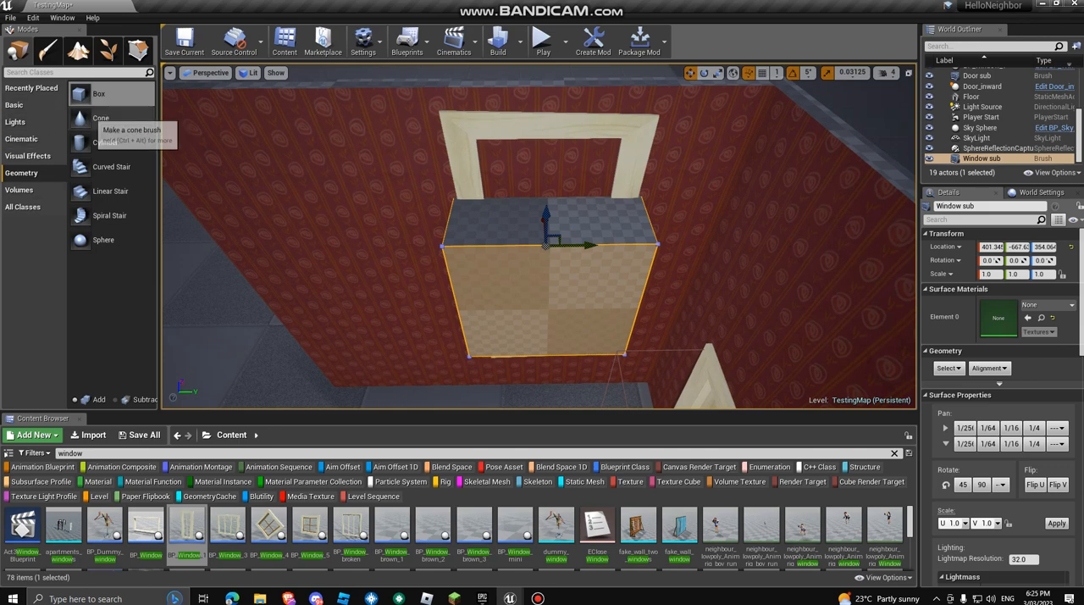
Step: Start geometry editing on the Window sub brush and show it in the Front orthographic view
key(a)
mouse_move(547, 254)
right_down()
mouse_move(678, 280)
mouse_move(554, 254)
mouse_move(569, 255)
right_up()
key(d)
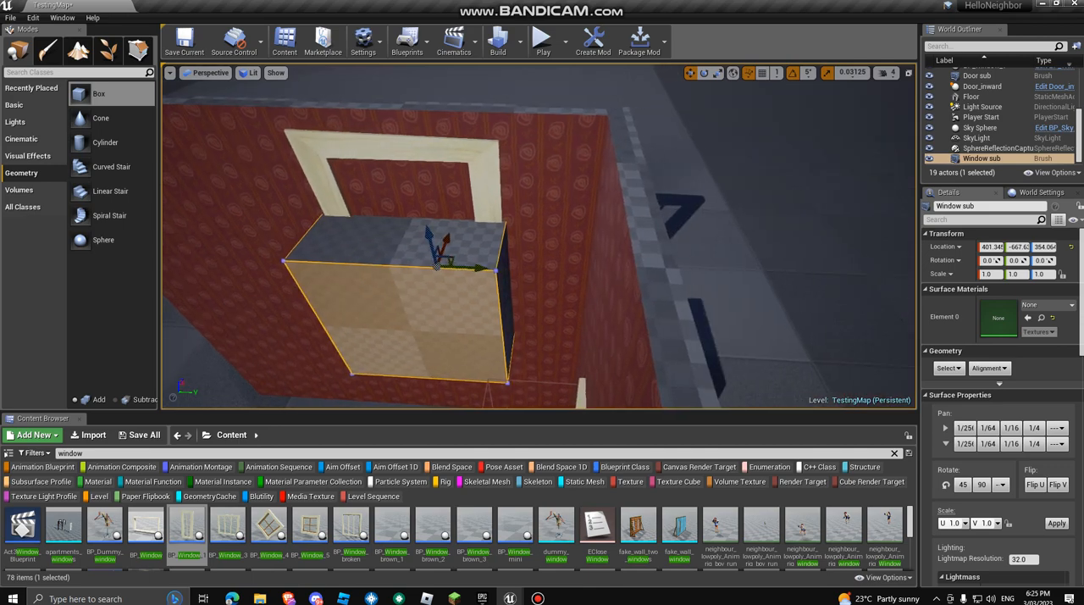
click(138, 50)
click(248, 73)
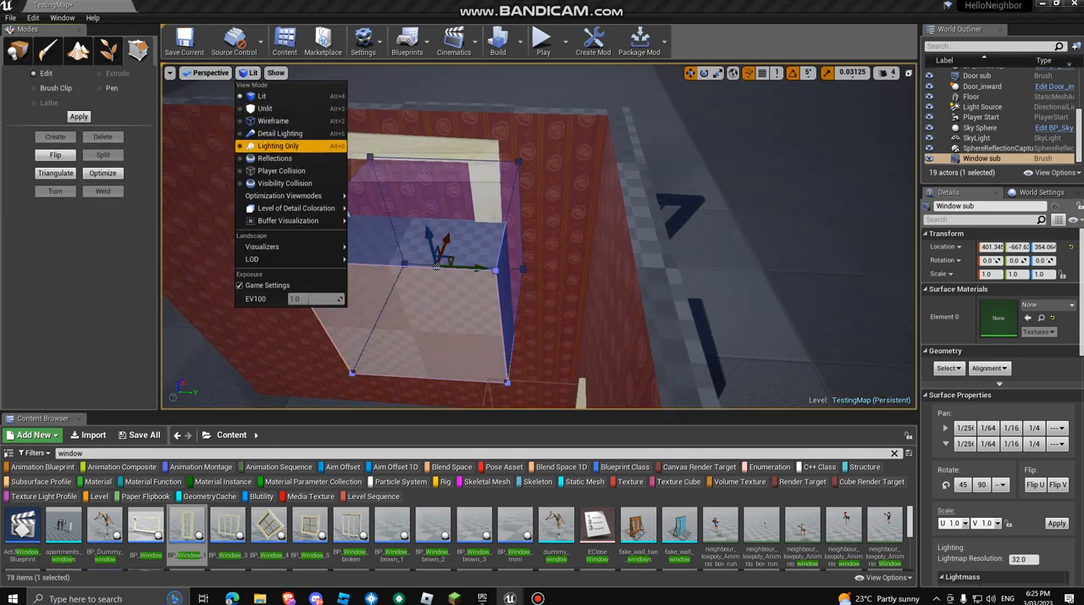
click(206, 72)
click(221, 163)
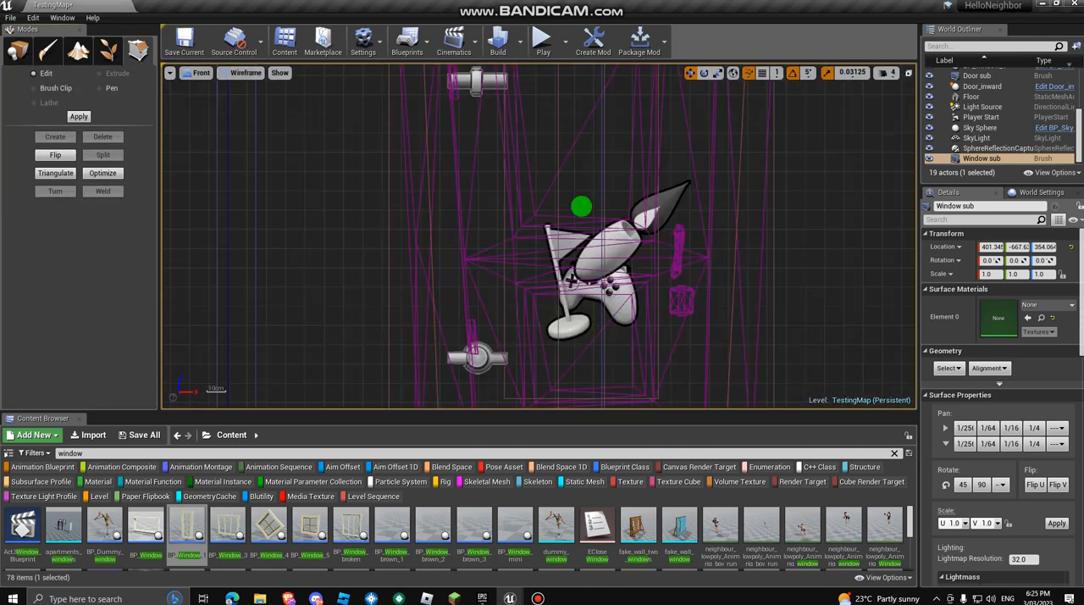
mouse_move(741, 146)
right_down()
mouse_move(728, 161)
mouse_move(726, 222)
mouse_move(547, 271)
mouse_move(454, 399)
right_up()
scroll(729, 161, down, 4)
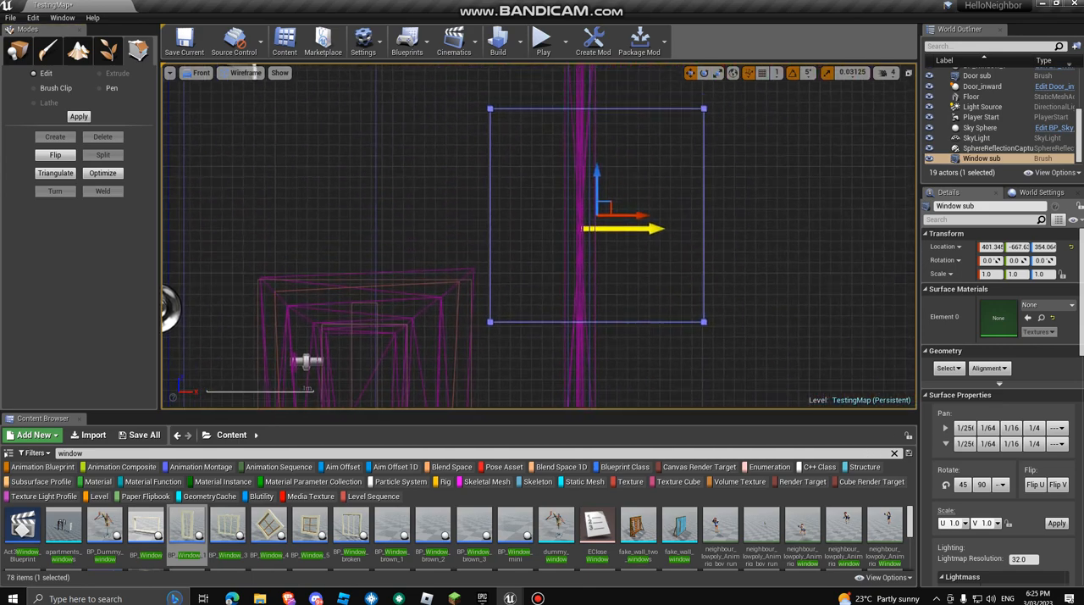
scroll(556, 208, down, 2)
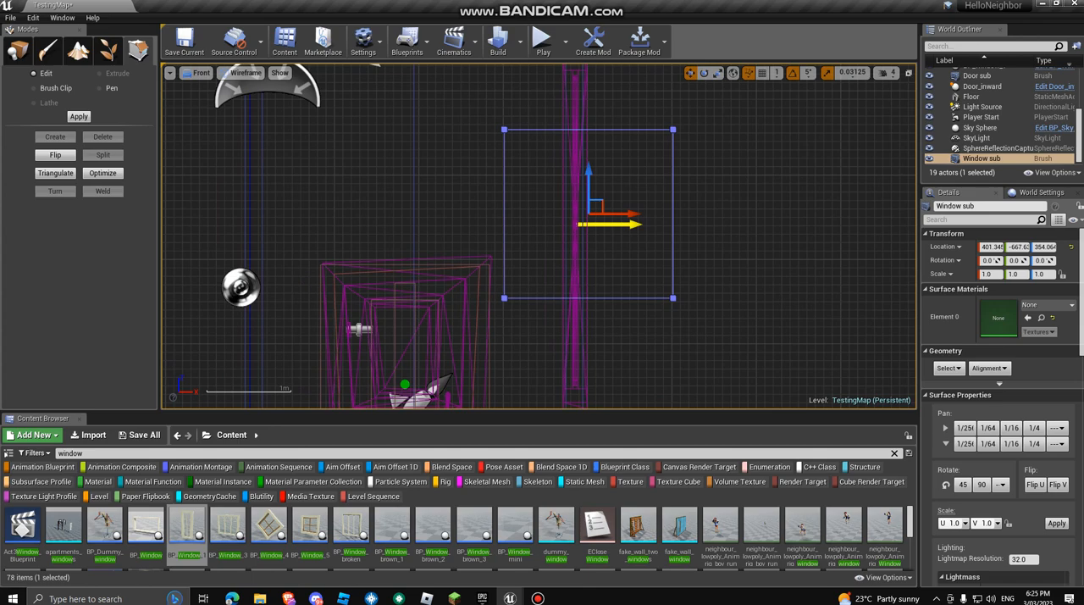
Step: Compare the Left and Right orthographic views of the Window sub brush and settle on the Left view
click(199, 73)
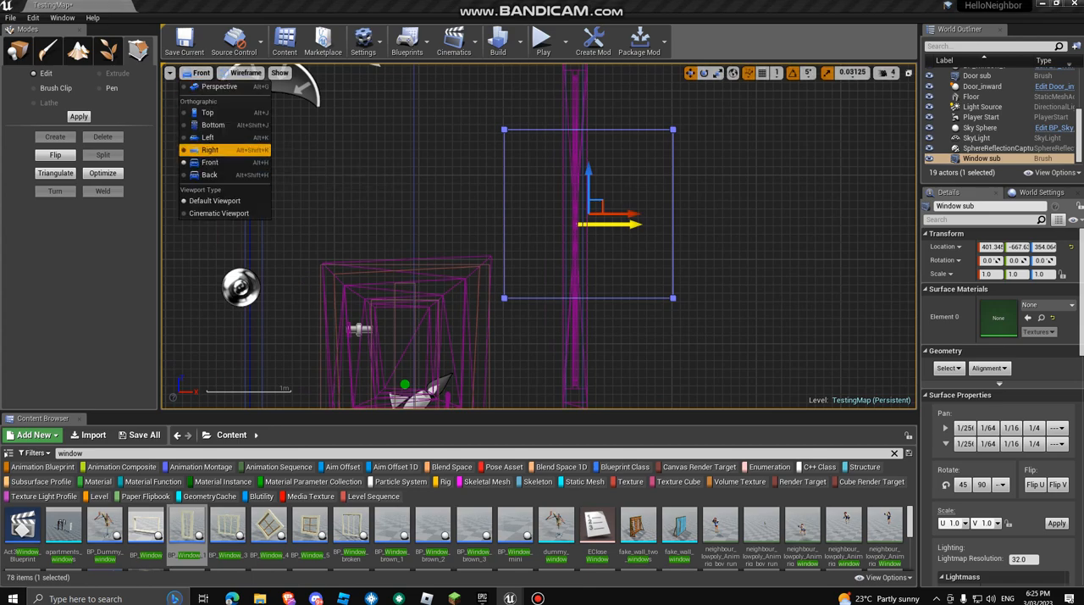
click(207, 137)
key(f)
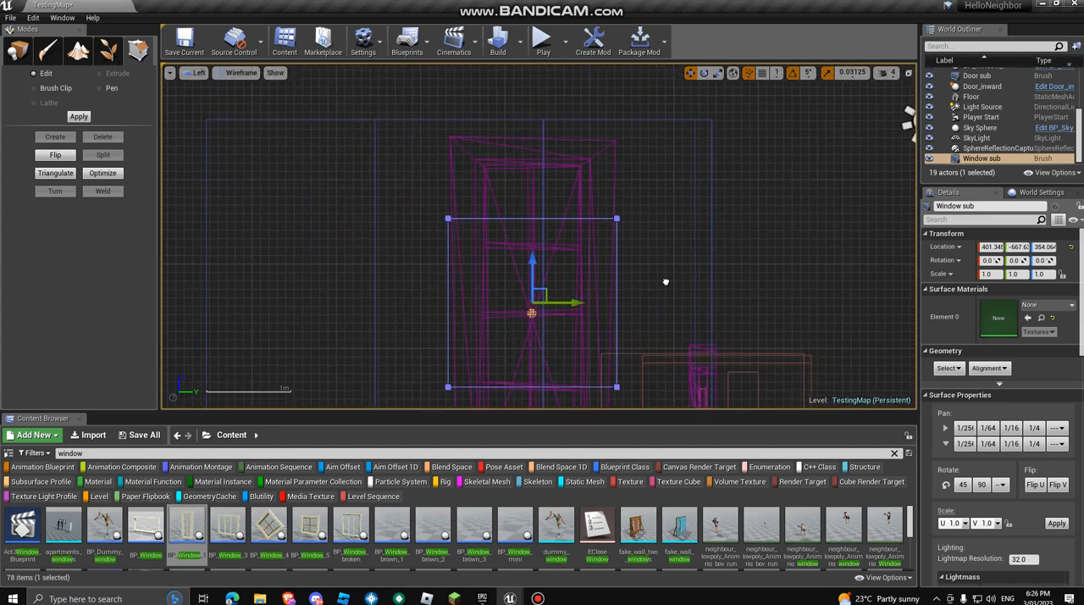
click(199, 72)
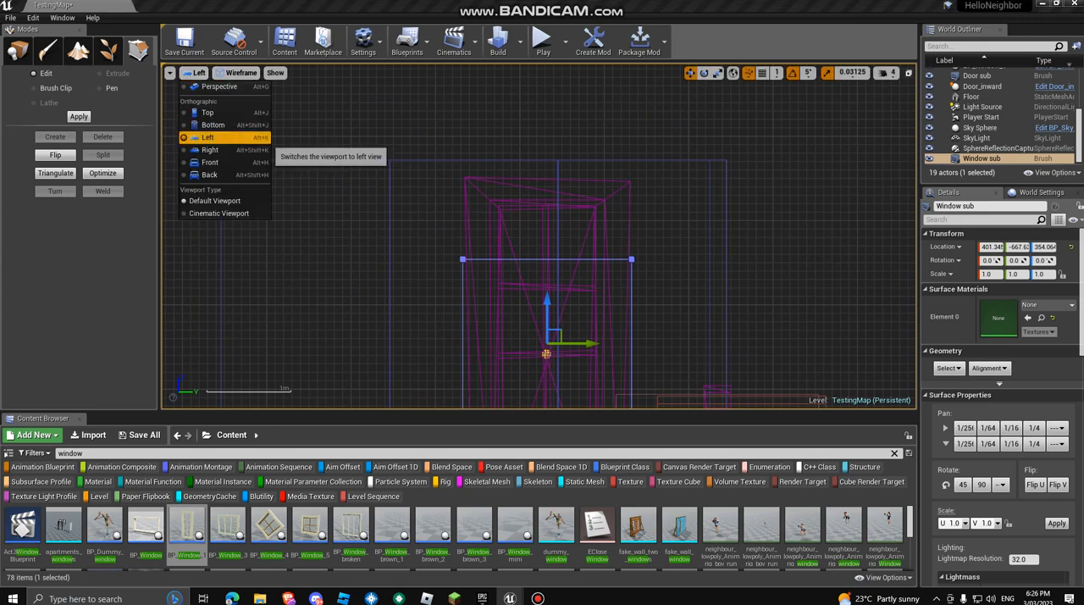
click(205, 152)
key(f)
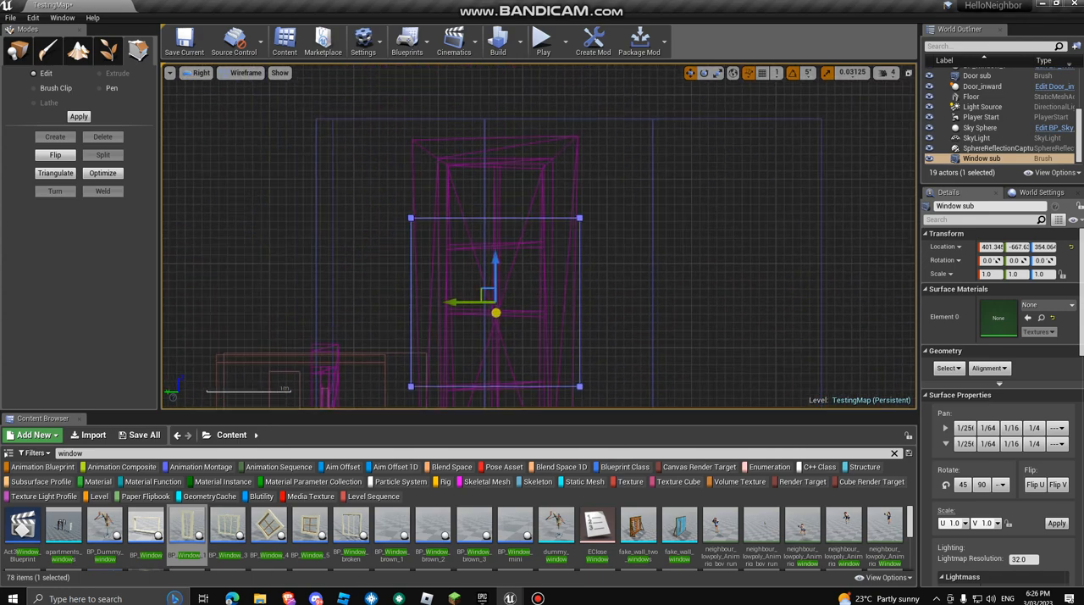
click(200, 73)
click(210, 150)
click(200, 73)
click(207, 138)
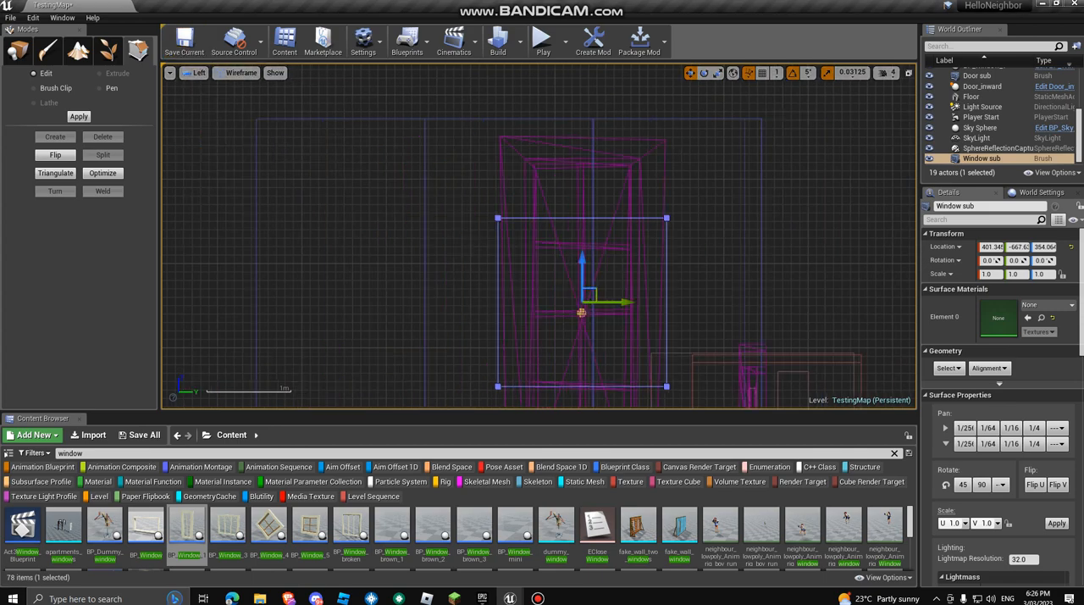
Step: Move the brush's two upper corner vertices onto the upper corners of the window frame
click(582, 217)
click(666, 217)
scroll(667, 217, up, 7)
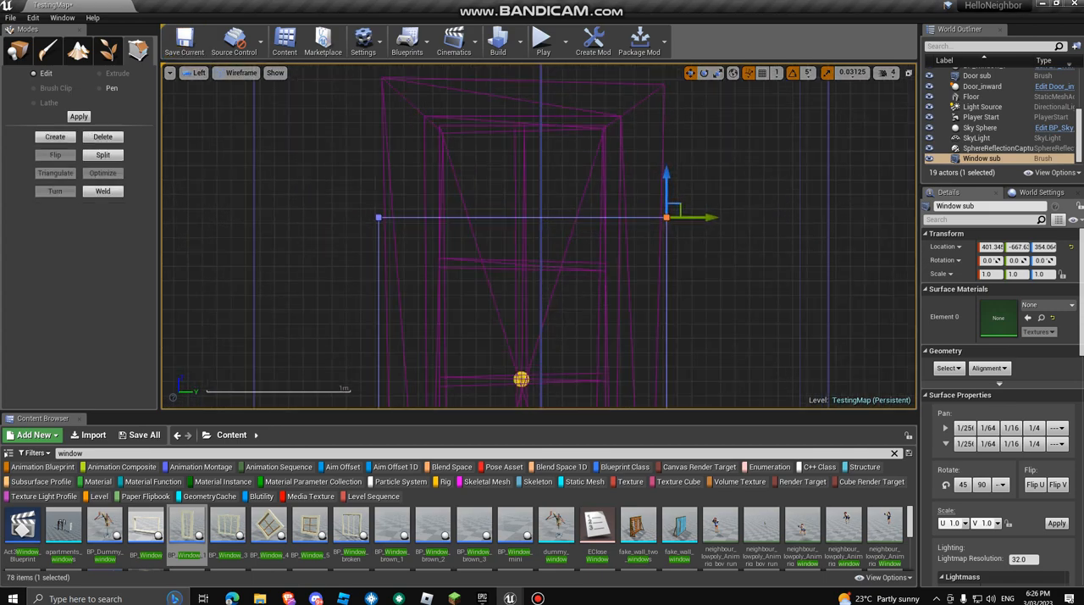
right_drag(666, 217, 648, 338)
mouse_move(648, 338)
mouse_down()
mouse_move(597, 146)
mouse_move(609, 166)
mouse_up()
click(219, 338)
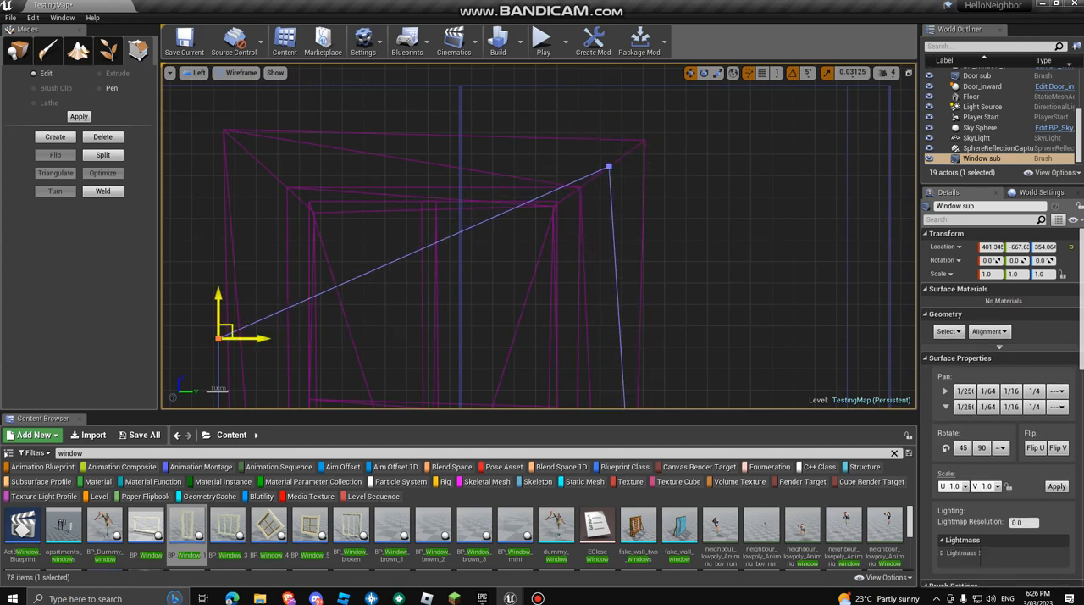
mouse_move(226, 331)
mouse_down()
mouse_move(287, 167)
mouse_move(274, 157)
mouse_up()
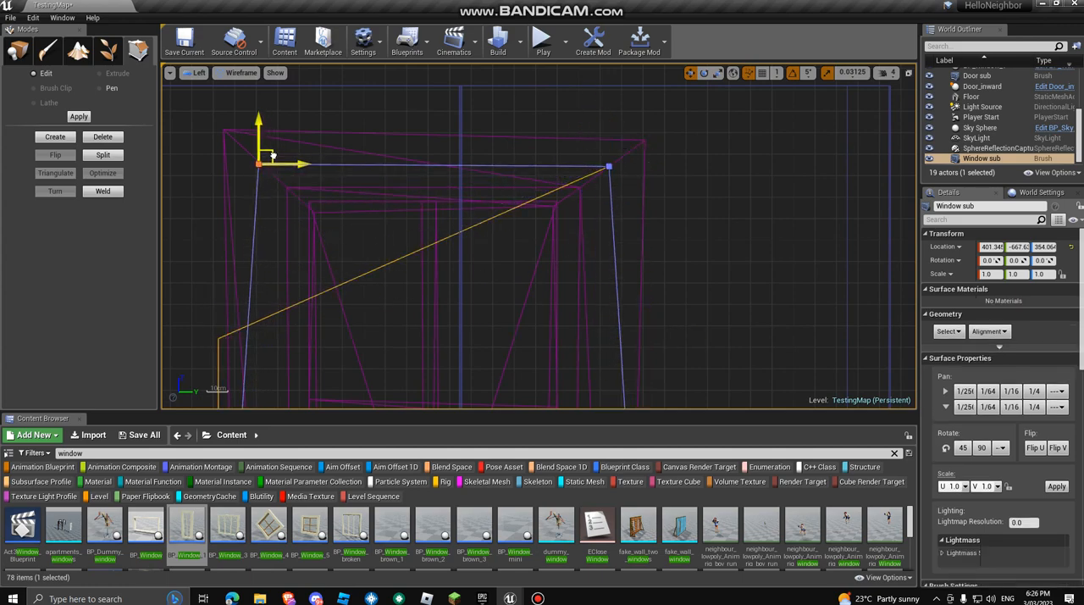
right_drag(274, 156, 250, 68)
Step: Move the brush's two lower corner vertices onto the lower corners of the window frame
right_drag(583, 245, 573, 116)
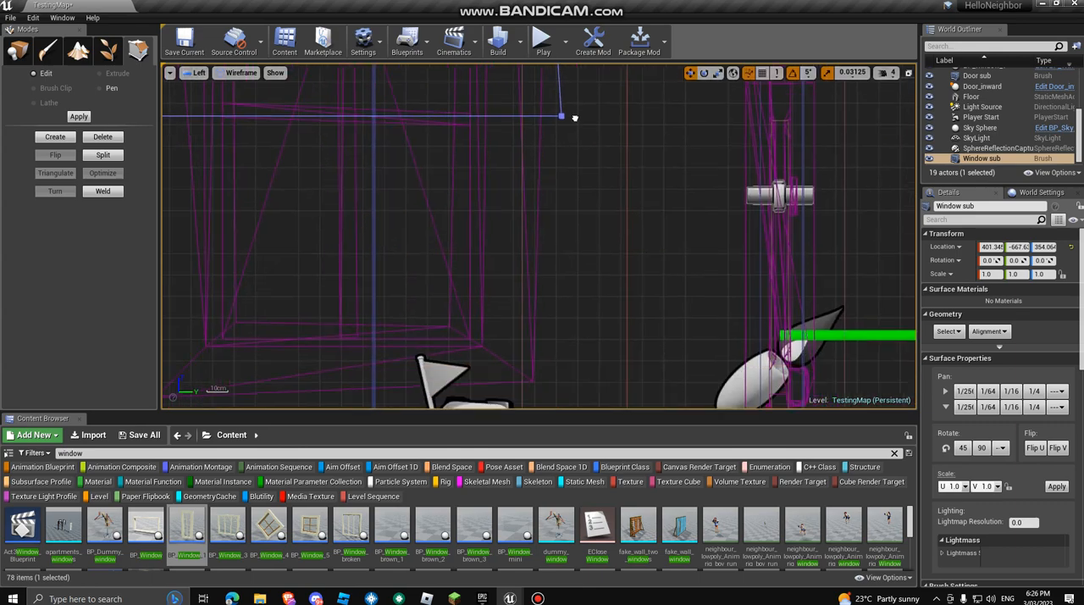
click(561, 116)
drag(562, 116, 503, 362)
right_drag(503, 362, 655, 354)
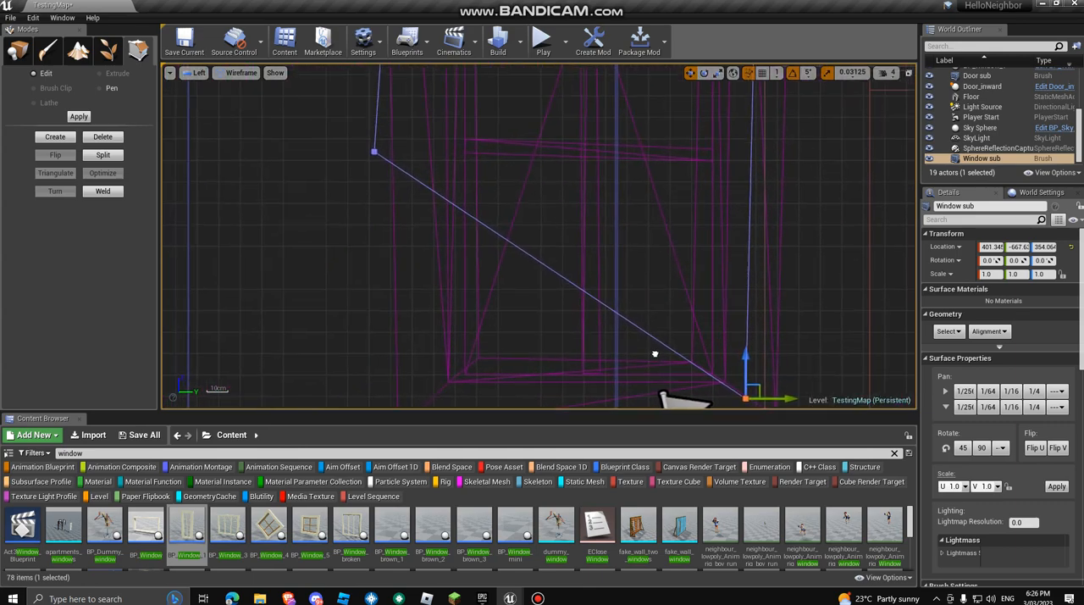
click(375, 152)
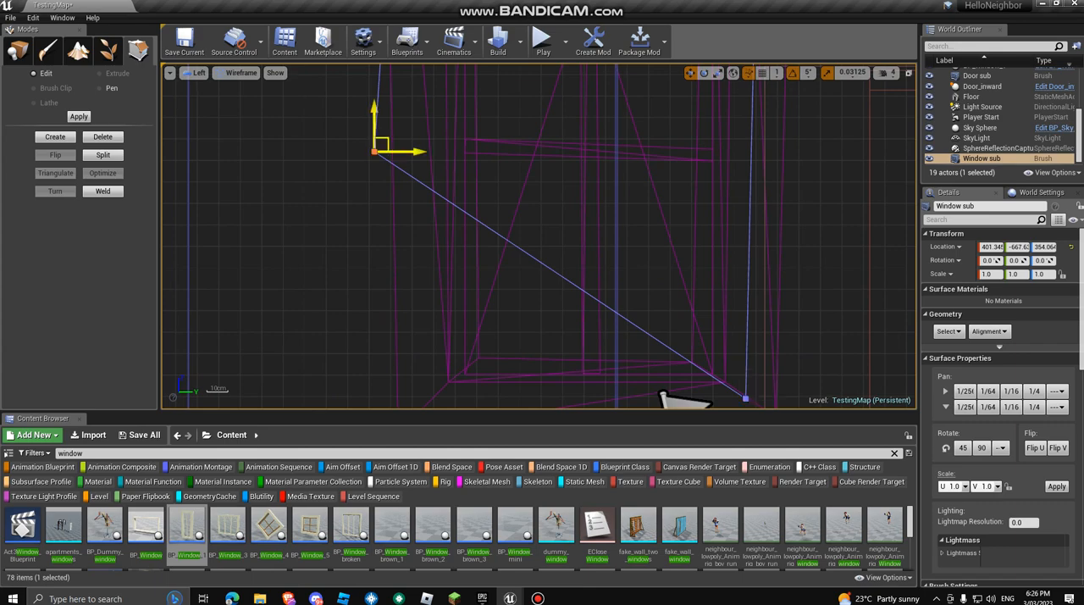
mouse_move(379, 146)
mouse_down()
mouse_move(448, 302)
mouse_move(434, 393)
mouse_up()
Step: Return to the Perspective view and set the Window sub brush's type to Subtractive
click(195, 73)
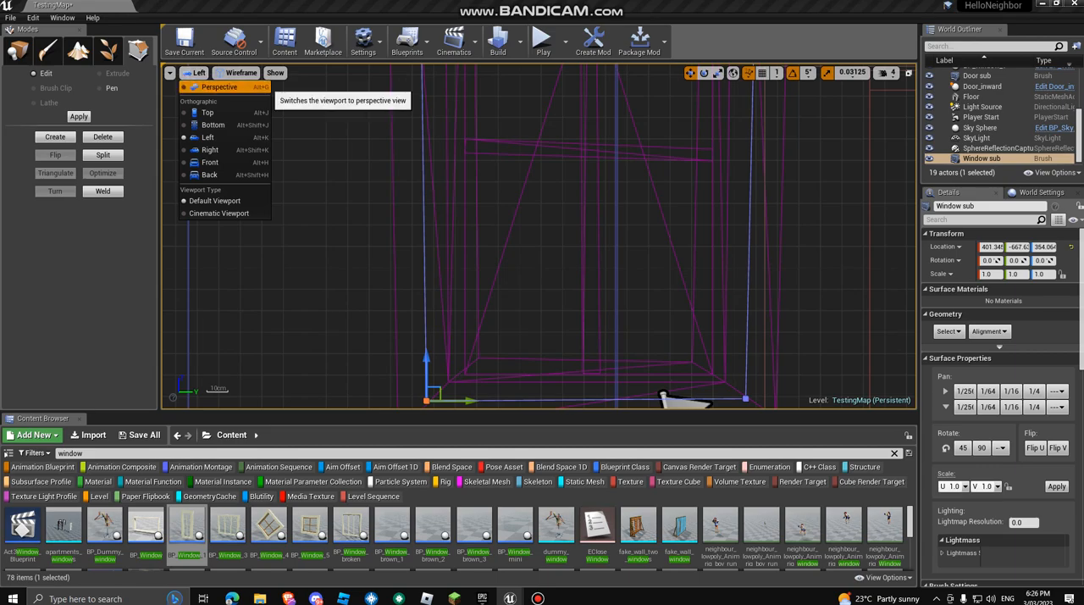
click(207, 95)
mouse_move(538, 236)
right_down()
mouse_move(491, 254)
mouse_move(509, 288)
mouse_move(559, 305)
mouse_move(593, 279)
mouse_move(526, 203)
mouse_move(567, 212)
mouse_move(610, 296)
mouse_move(542, 203)
right_up()
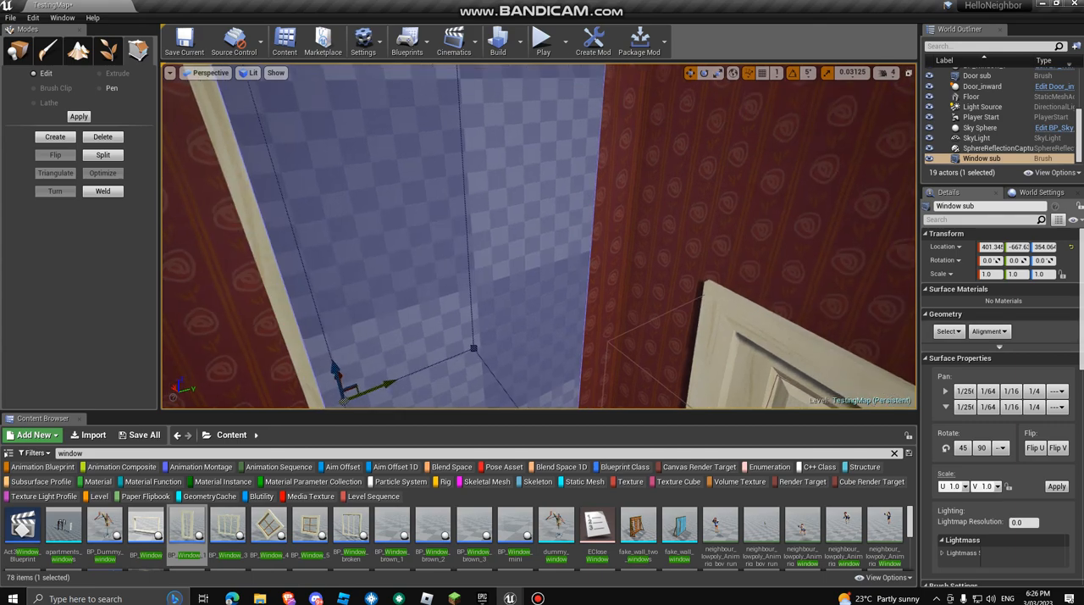
scroll(999, 406, down, 4)
click(1006, 455)
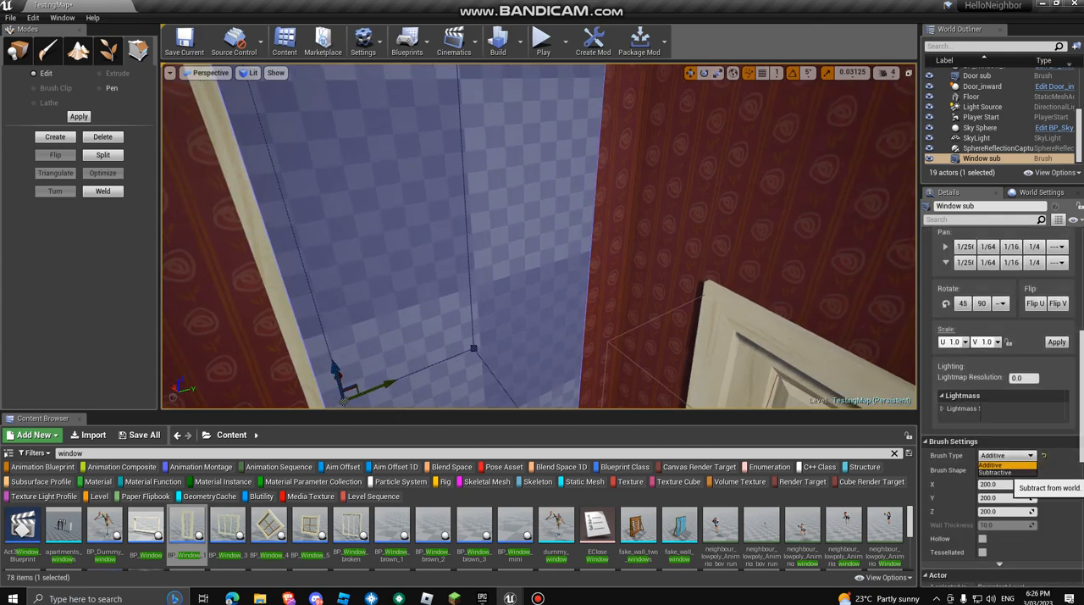
click(1007, 483)
Step: Leave geometry editing for placement mode and inspect the window in the cut wall from several angles
mouse_move(539, 237)
right_down()
mouse_move(593, 254)
mouse_move(576, 245)
right_up()
click(687, 245)
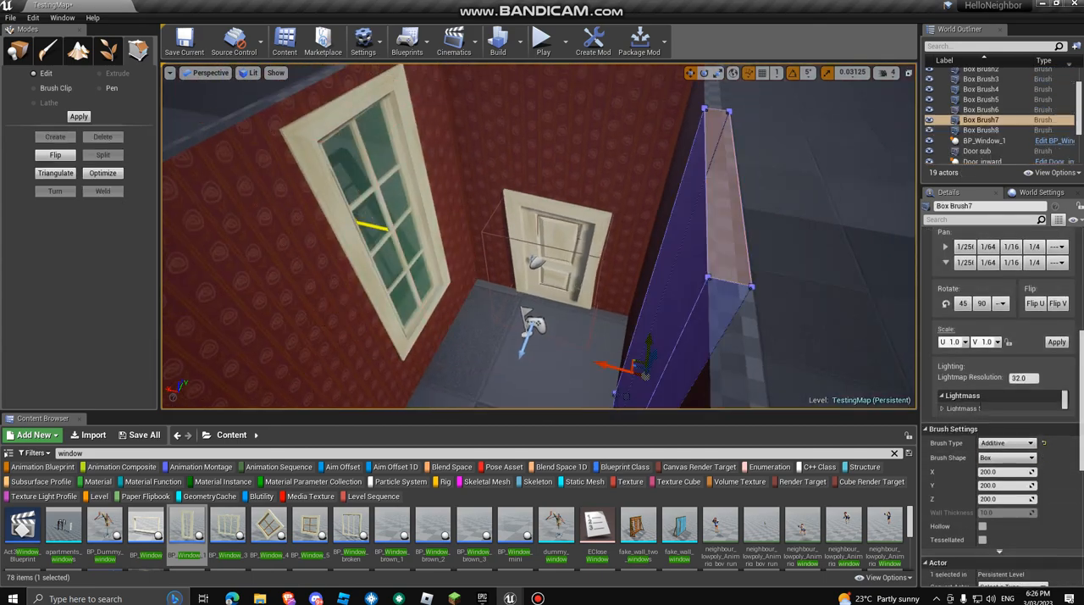
mouse_move(687, 245)
right_down()
mouse_move(559, 229)
mouse_move(567, 233)
right_up()
click(19, 53)
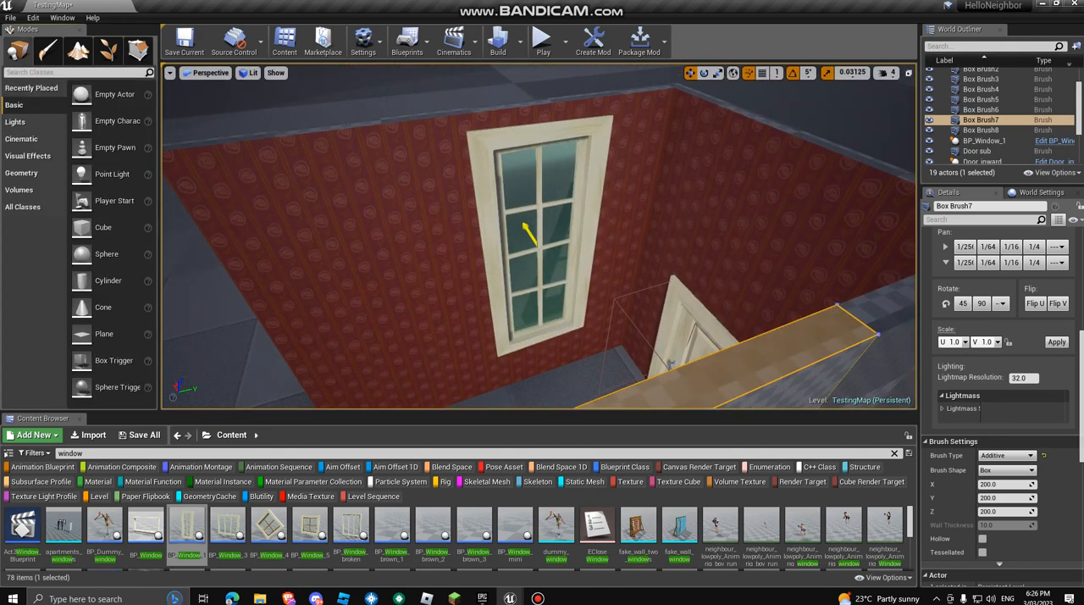
click(628, 203)
mouse_move(629, 204)
right_down()
mouse_move(648, 182)
mouse_move(653, 199)
right_up()
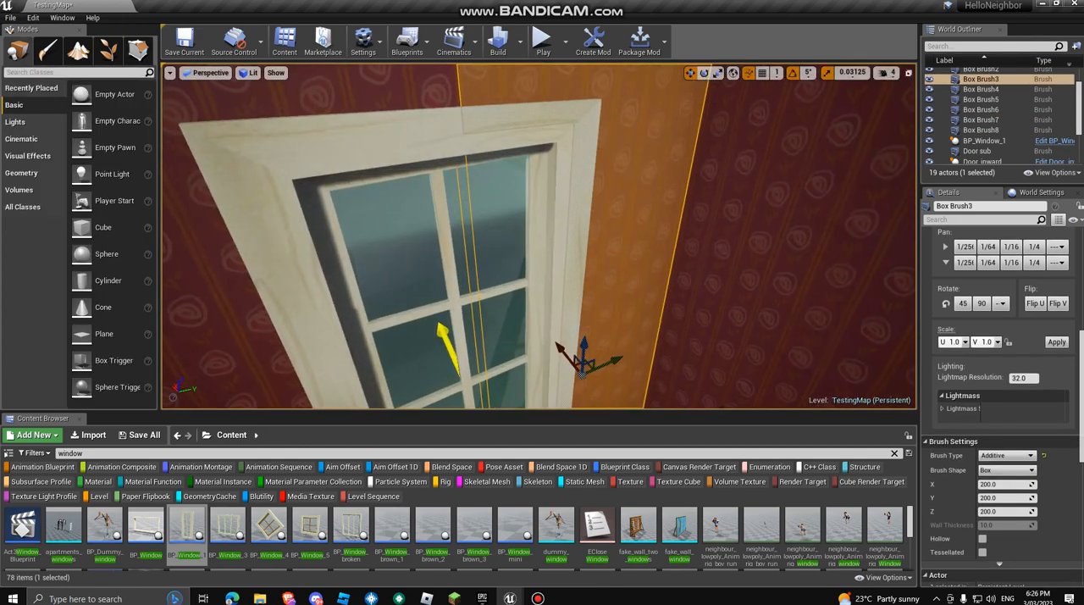
click(245, 212)
mouse_move(246, 212)
right_down()
mouse_move(220, 280)
mouse_move(237, 271)
mouse_move(245, 284)
mouse_move(232, 275)
mouse_move(241, 339)
mouse_move(199, 343)
mouse_move(279, 305)
mouse_move(267, 326)
right_up()
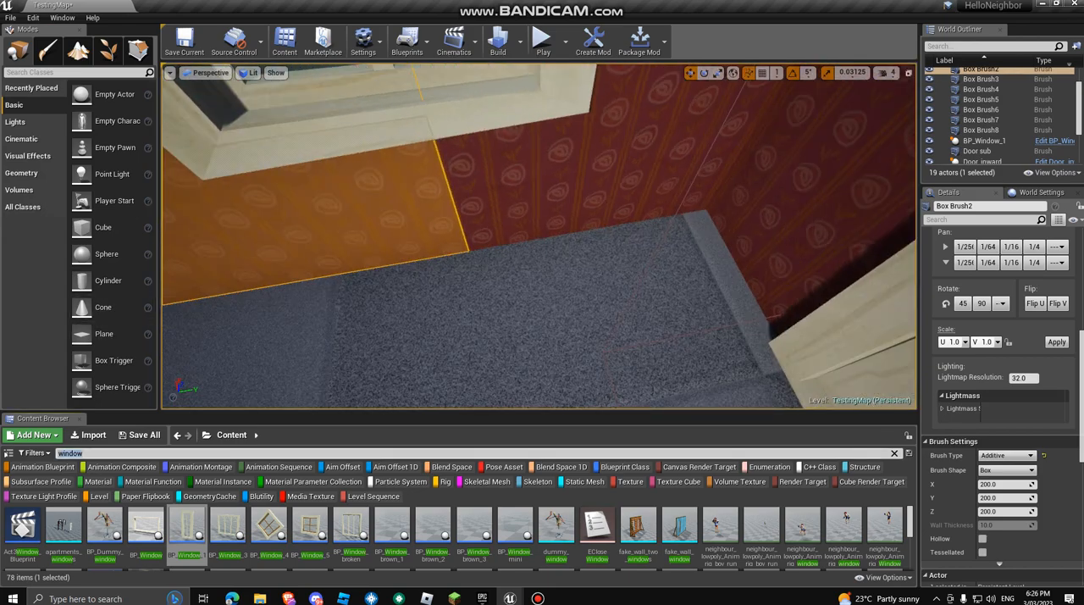
Step: Search the content for bp_apple, place BP_Apple against the wall below the window, and save the level
text(bp_apple)
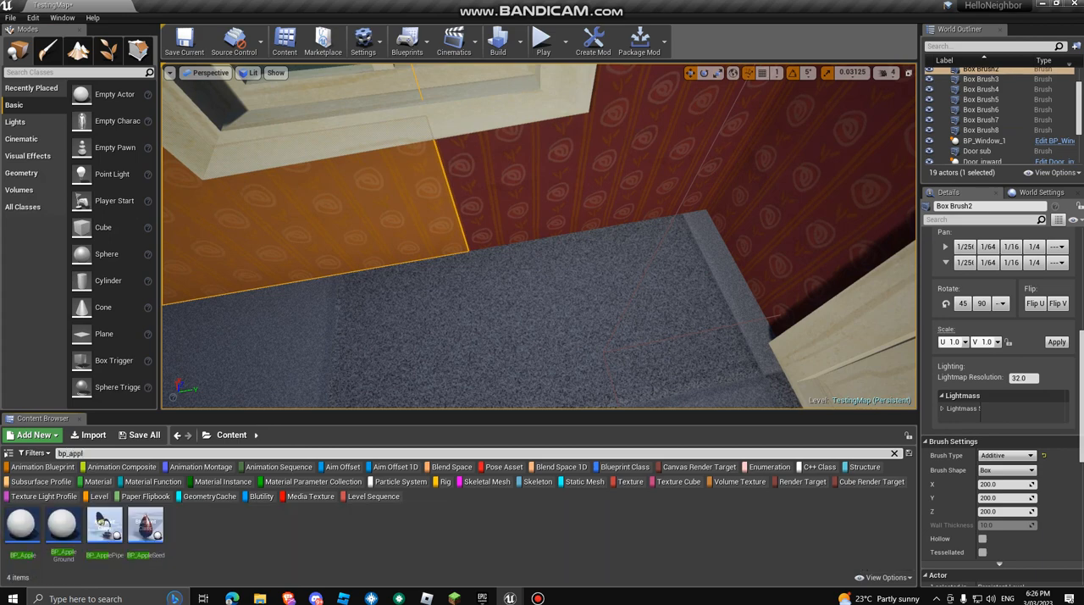
drag(22, 525, 538, 148)
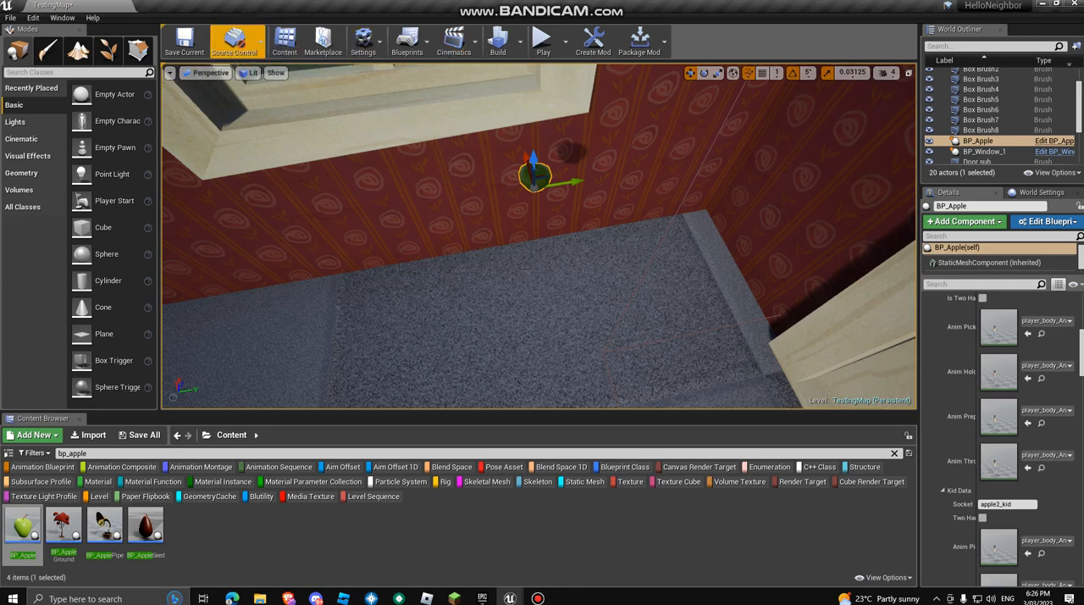
click(185, 40)
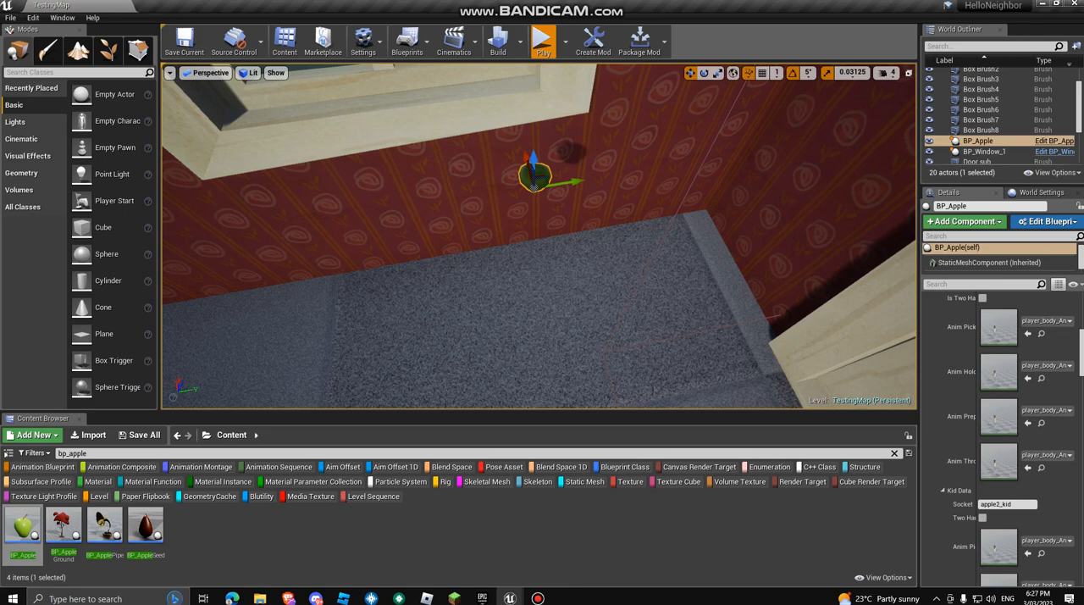
Step: Play-test the level by picking up the apple, opening the door and throwing the apple in the room
click(543, 40)
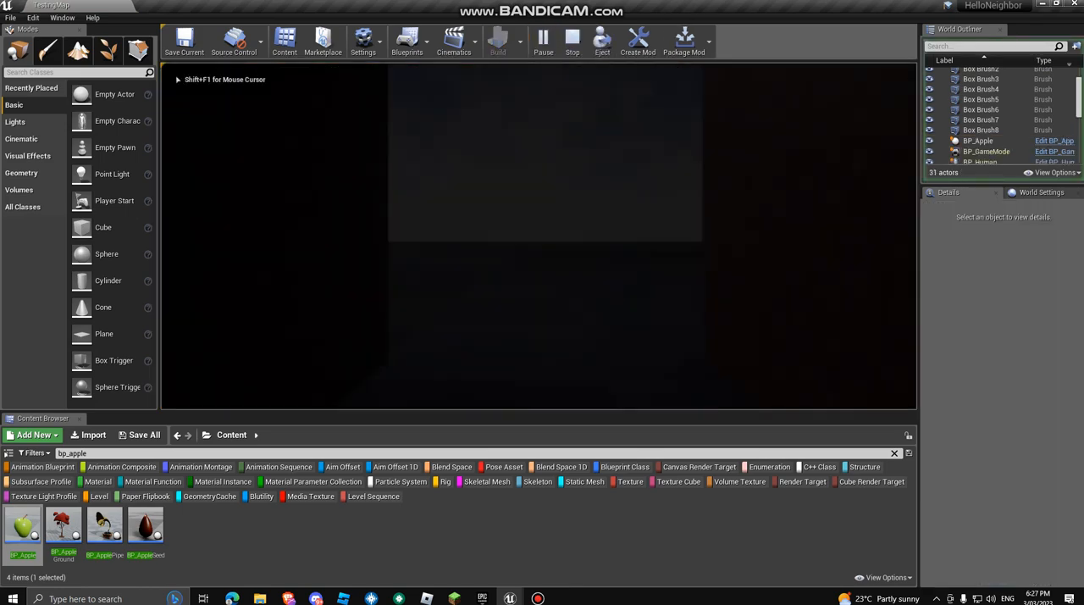
key(w)
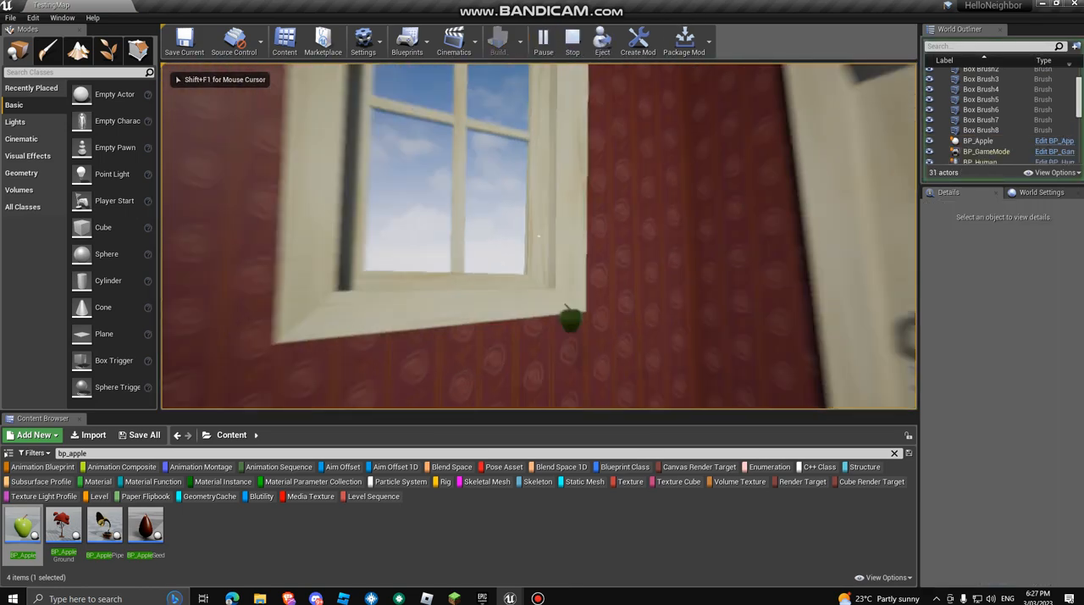
key(e)
key(e)
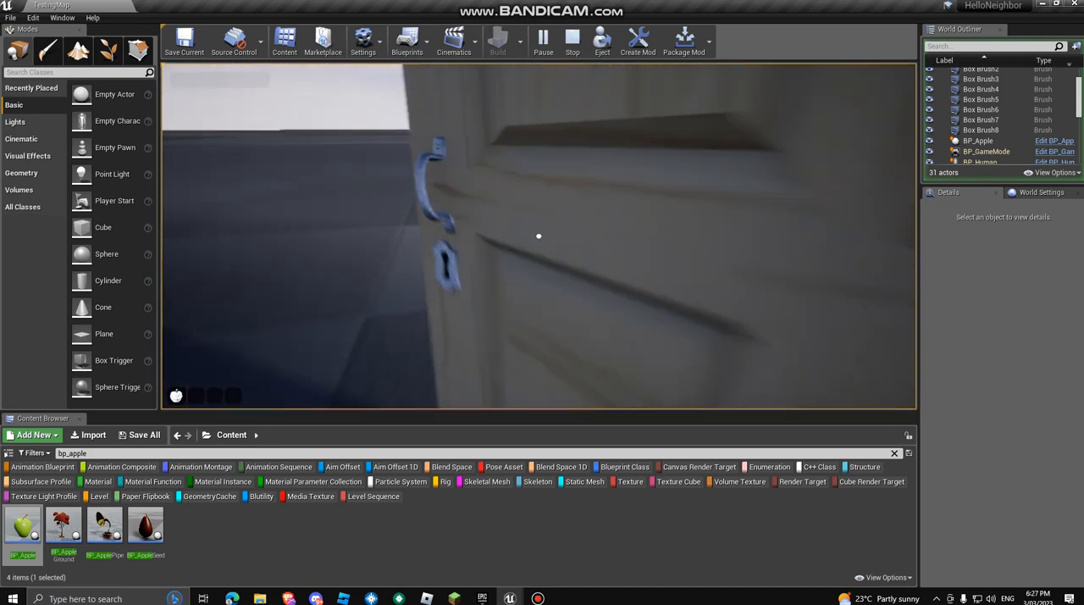
key(s)
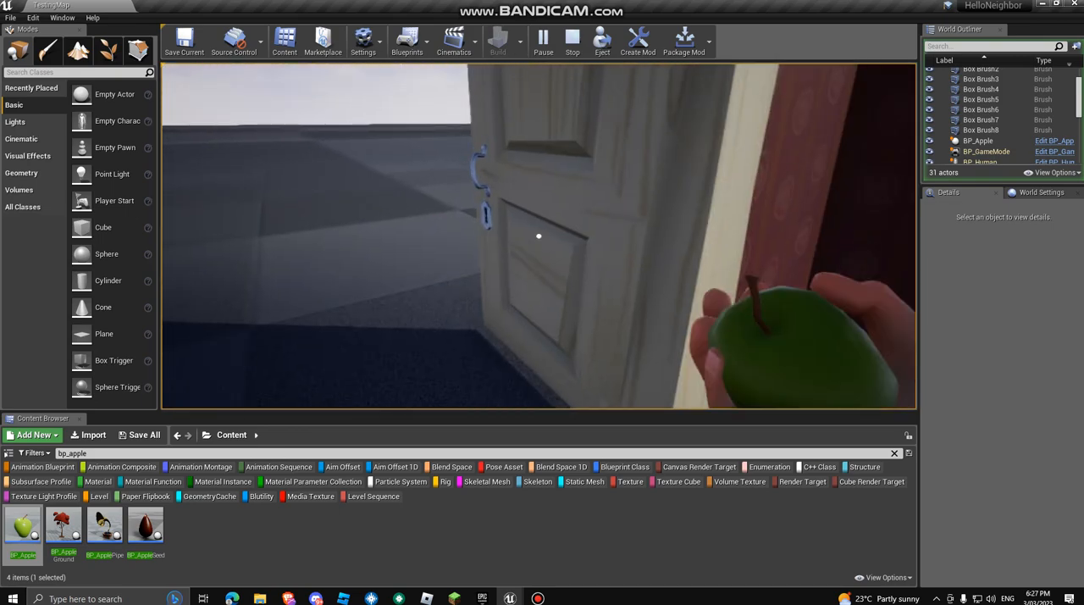
key(e)
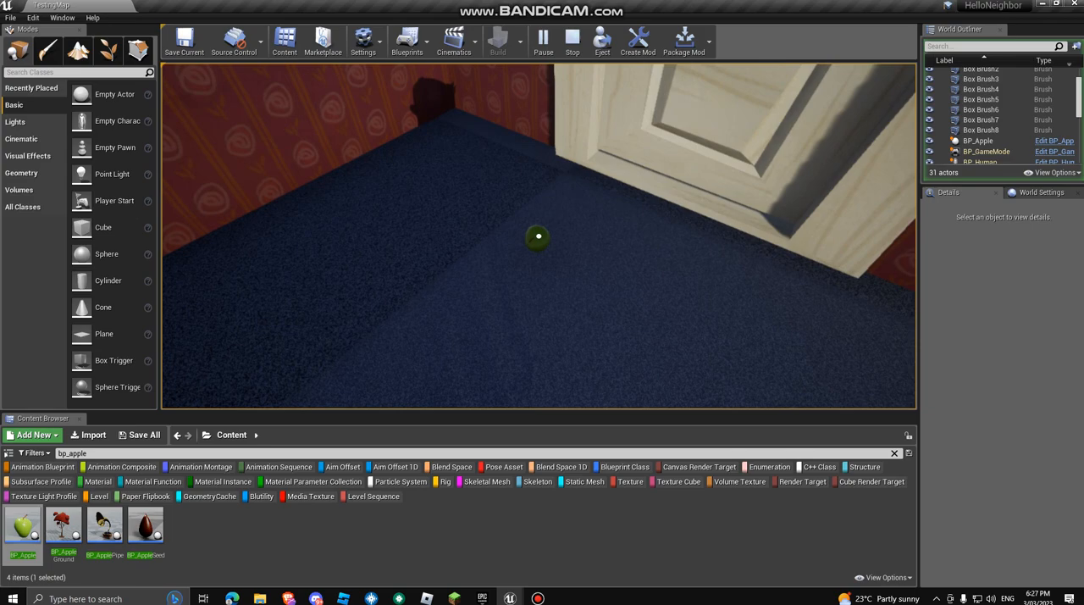
click(538, 236)
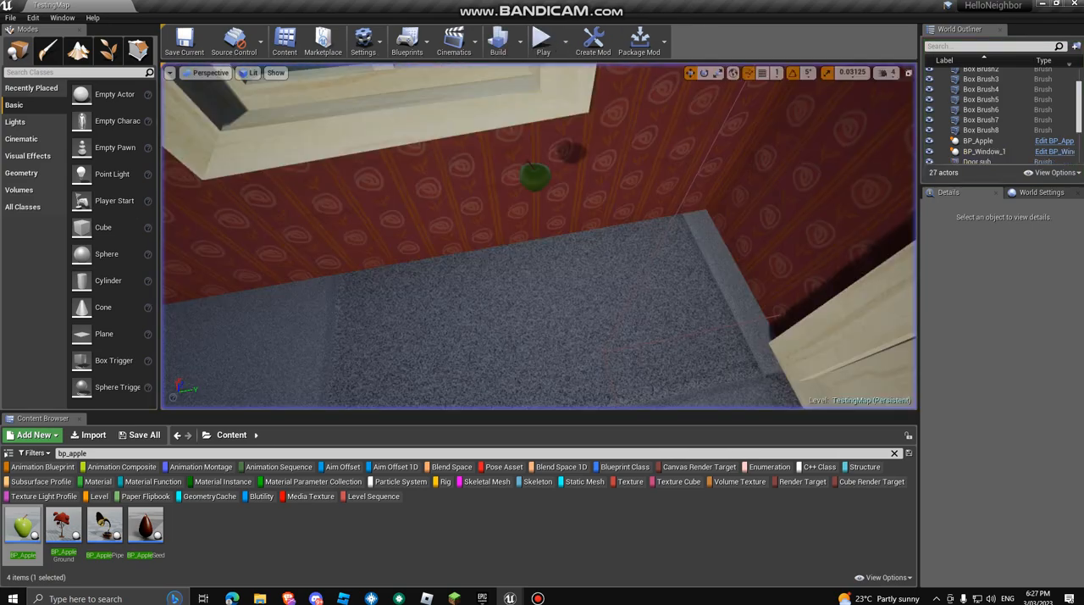
Step: End the play-test, dismiss the recorder window and bring the view back inside the room
key(Escape)
right_drag(538, 236, 588, 288)
click(538, 598)
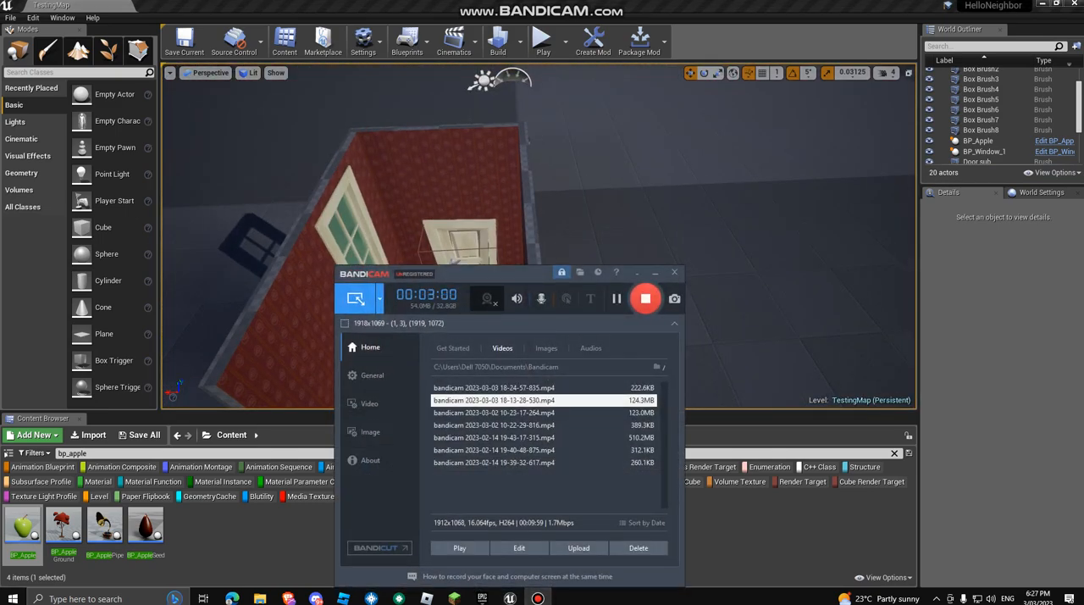
click(655, 272)
right_drag(655, 272, 596, 276)
key(w)
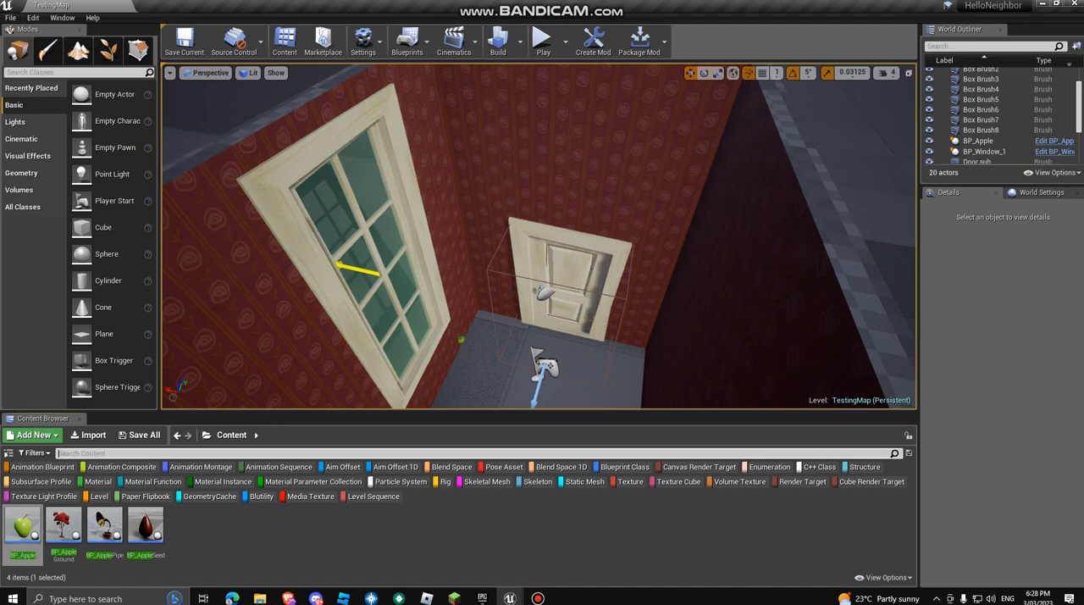
Step: Search the content for window and browse the available window assets
text(window)
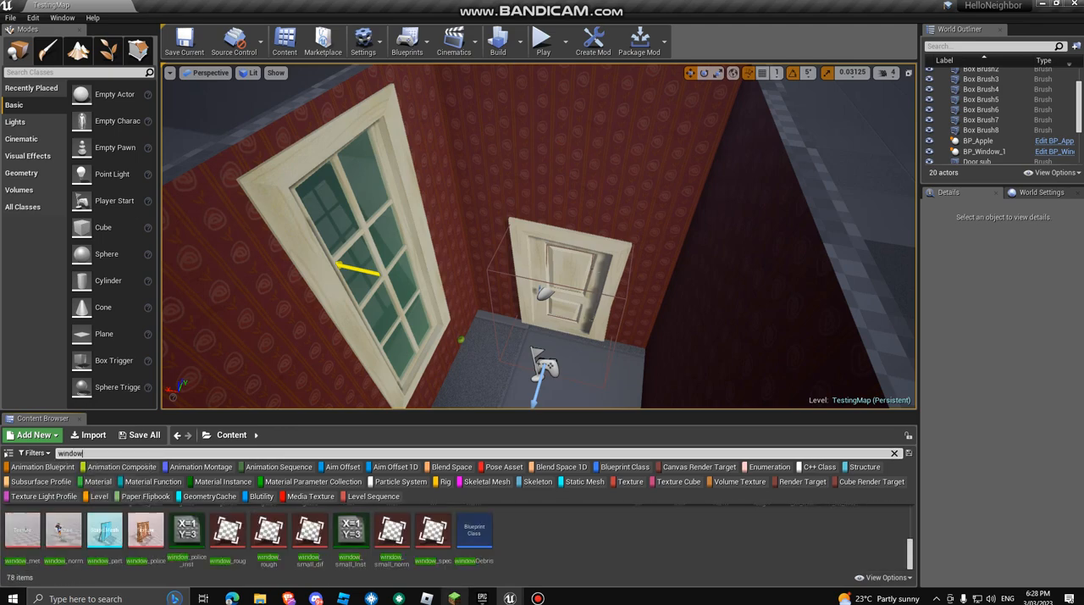
scroll(391, 539, up, 4)
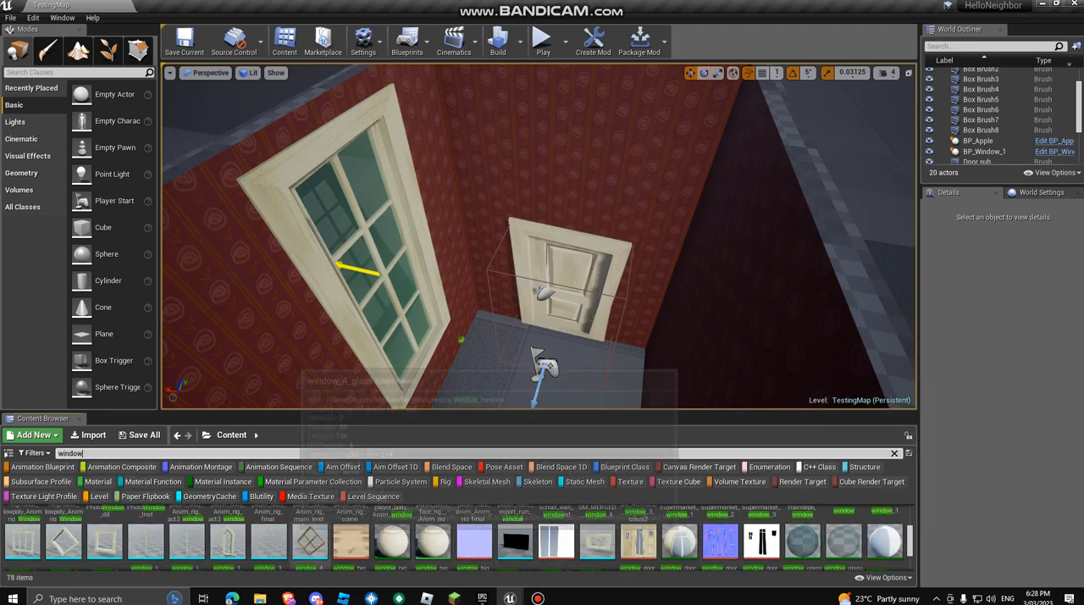
scroll(458, 538, up, 3)
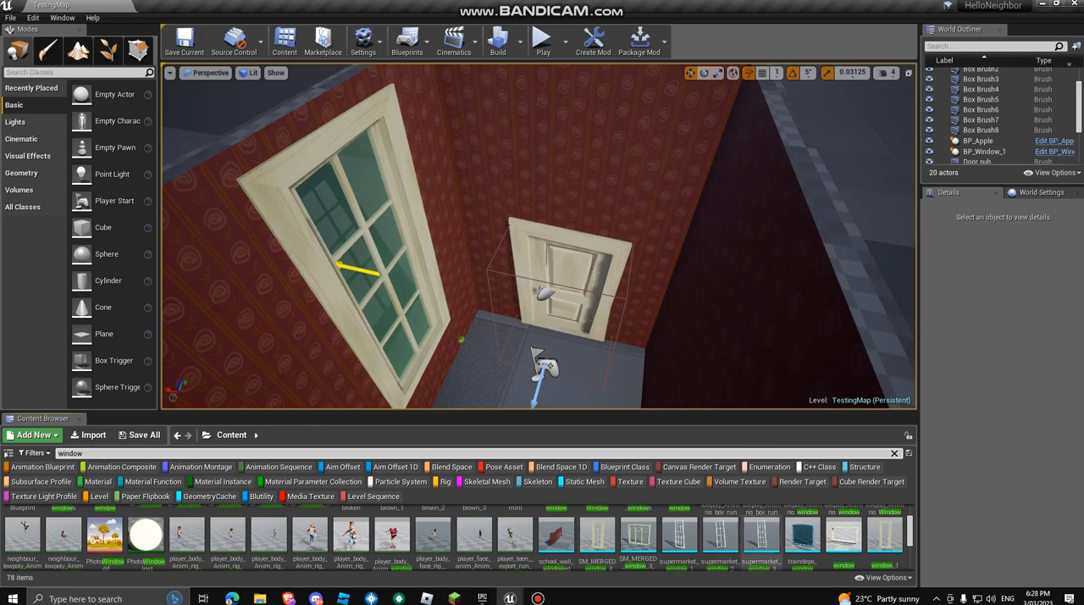
scroll(542, 539, up, 4)
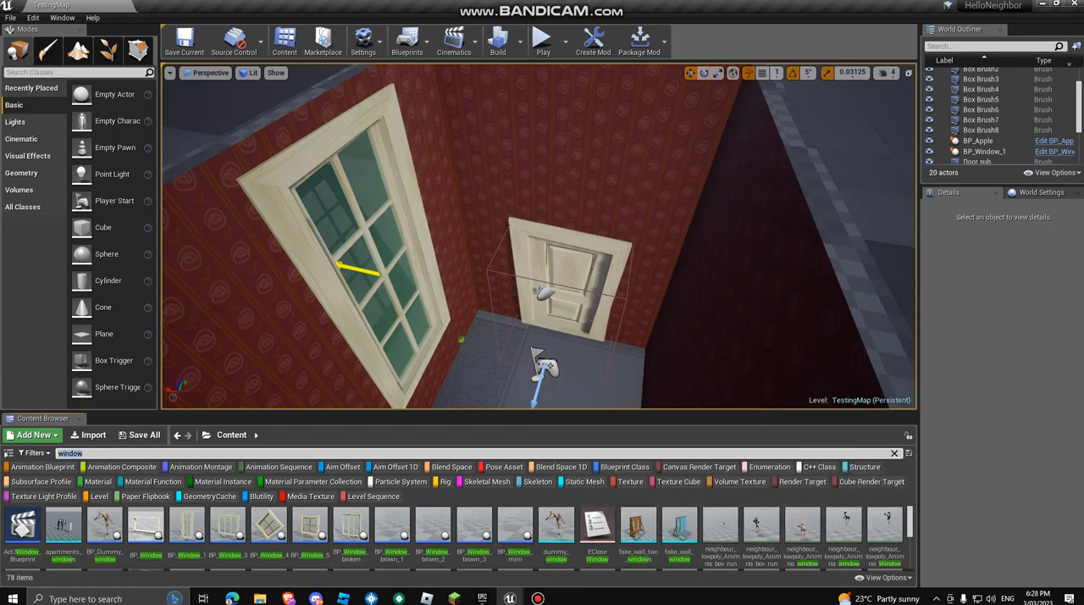
Step: Duplicate the dark wall brush opposite the window, move the copy into the room and rotate it flat
right_drag(508, 254, 618, 288)
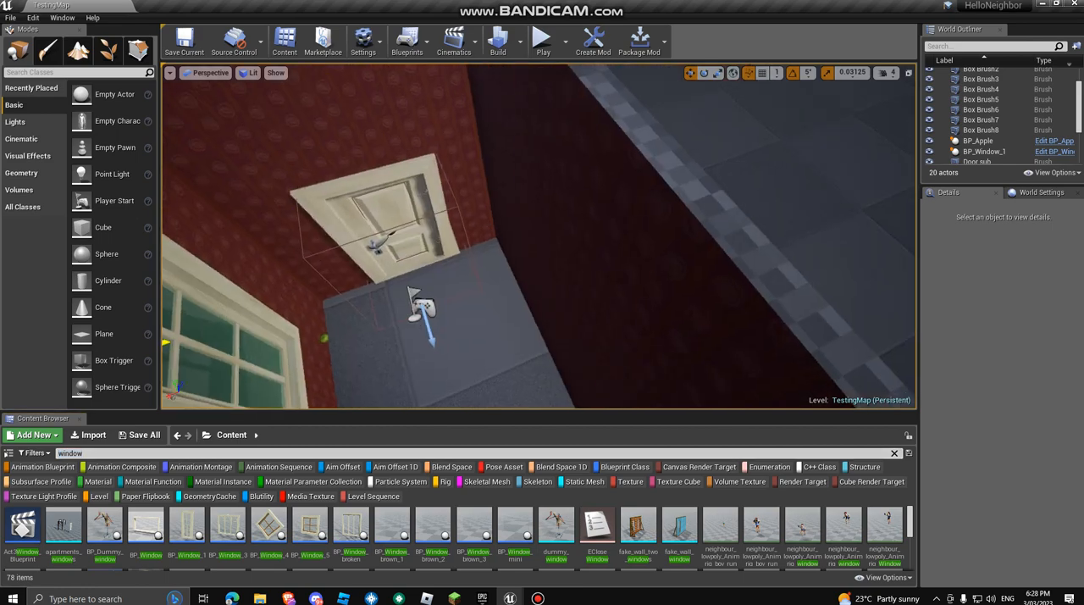
click(563, 276)
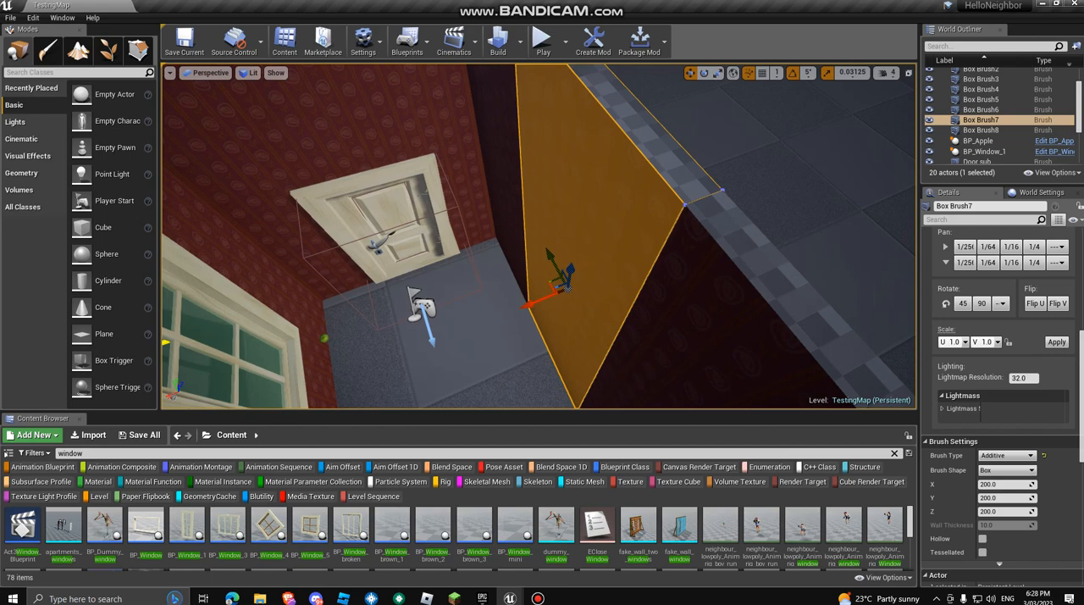
key(ctrl+w)
drag(538, 301, 415, 348)
right_drag(415, 348, 348, 362)
key(e)
drag(527, 287, 585, 300)
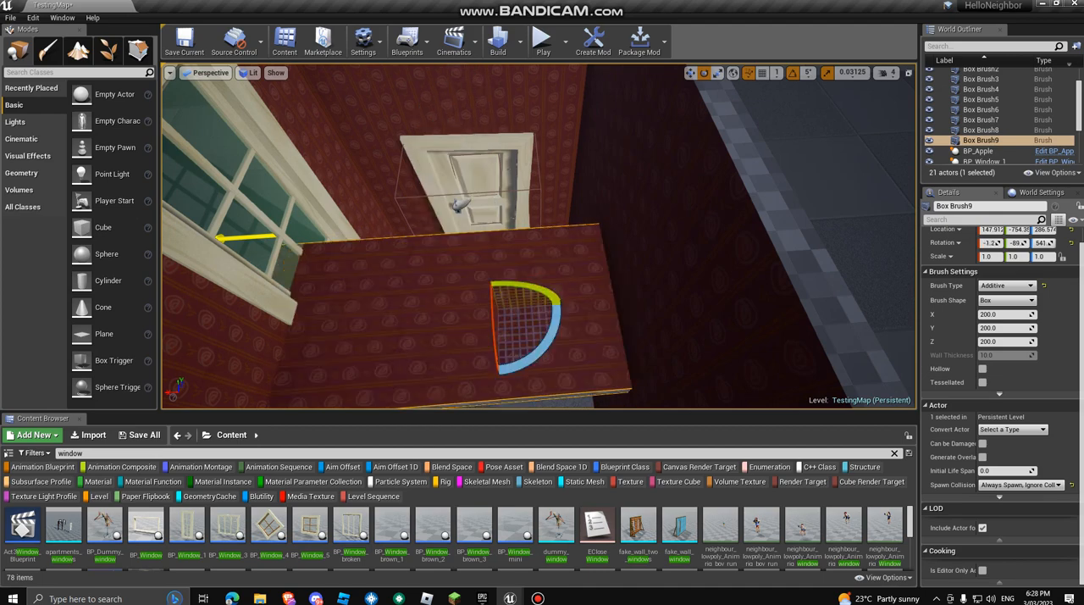
Step: Scale the flat brush copy beyond both side walls, to about 3.16 in Y and 1.81 in Z
key(w)
mouse_move(584, 300)
right_down()
mouse_move(432, 299)
mouse_move(377, 317)
right_up()
key(f)
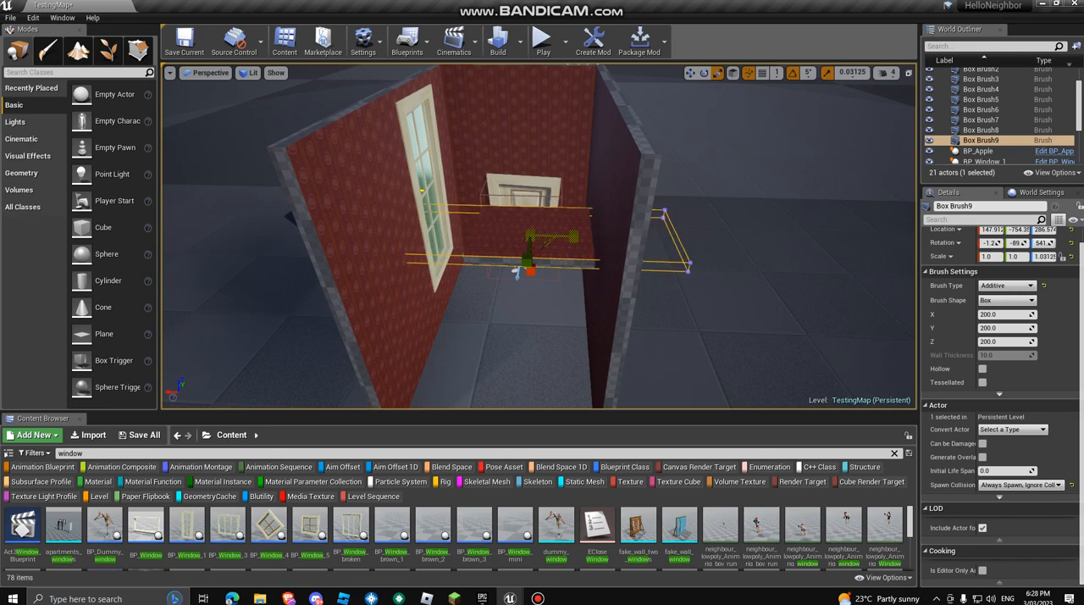
drag(575, 236, 640, 237)
drag(515, 272, 518, 330)
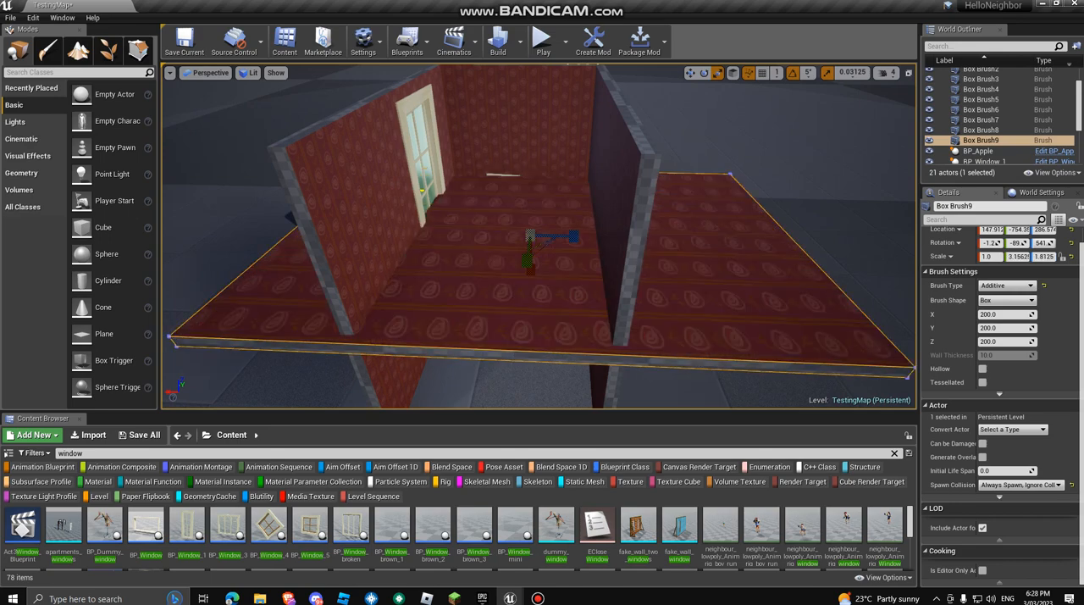
Step: Lower the enlarged slab to the foot of the walls, at a Z location of about 31
drag(530, 204, 531, 277)
key(ctrl+z)
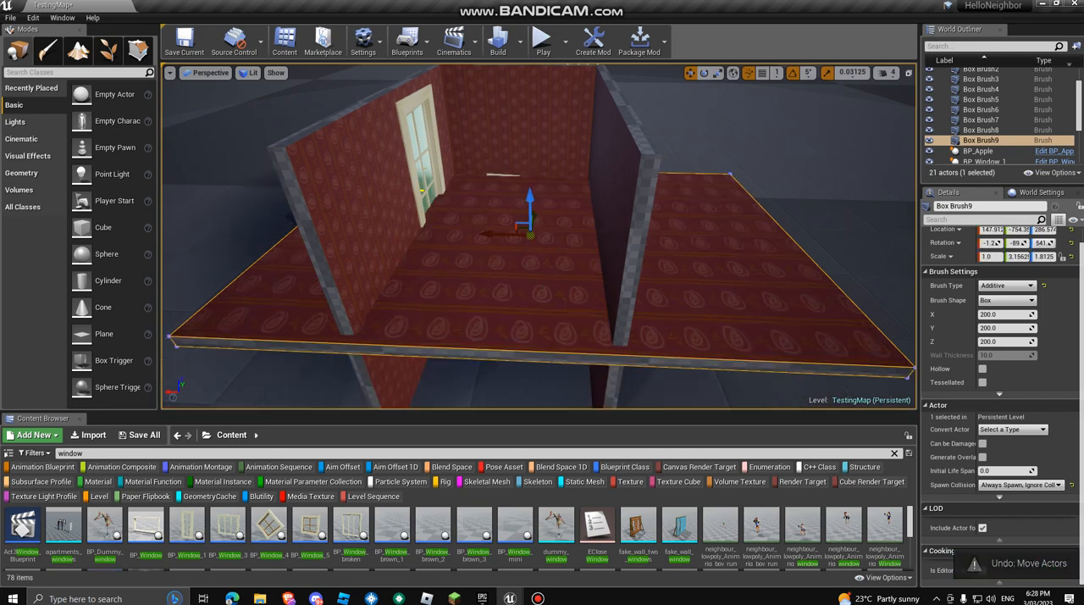
mouse_move(531, 217)
mouse_down()
mouse_move(539, 202)
mouse_move(532, 286)
mouse_up()
key(w)
right_drag(532, 287, 532, 293)
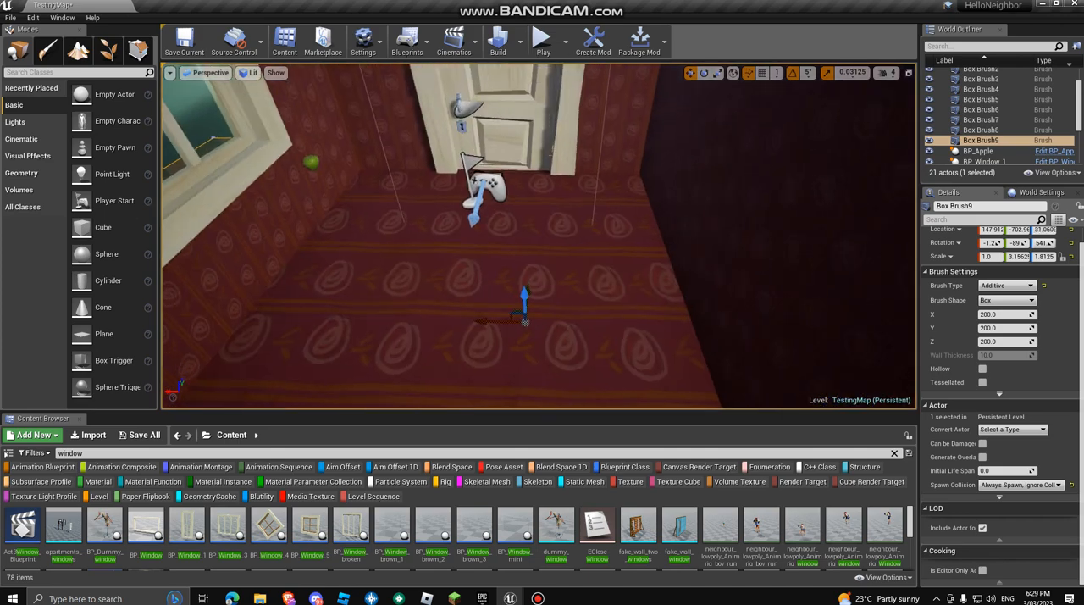
Step: Fine-tune the floor slab's height just above the ground, at a Z location of about 8.3
right_click(533, 282)
click(524, 296)
drag(524, 298, 524, 301)
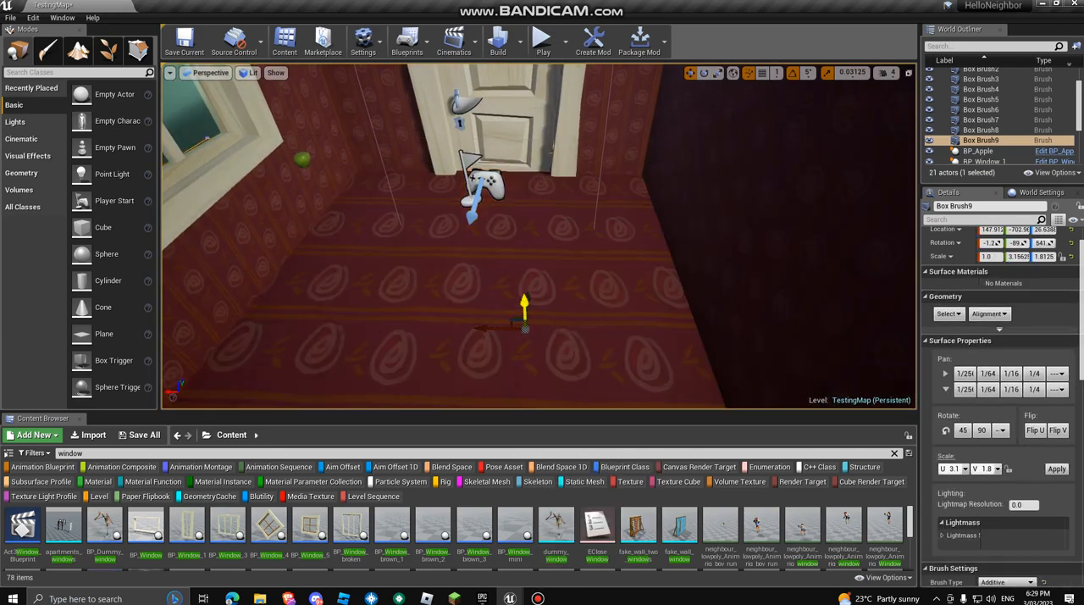
click(550, 147)
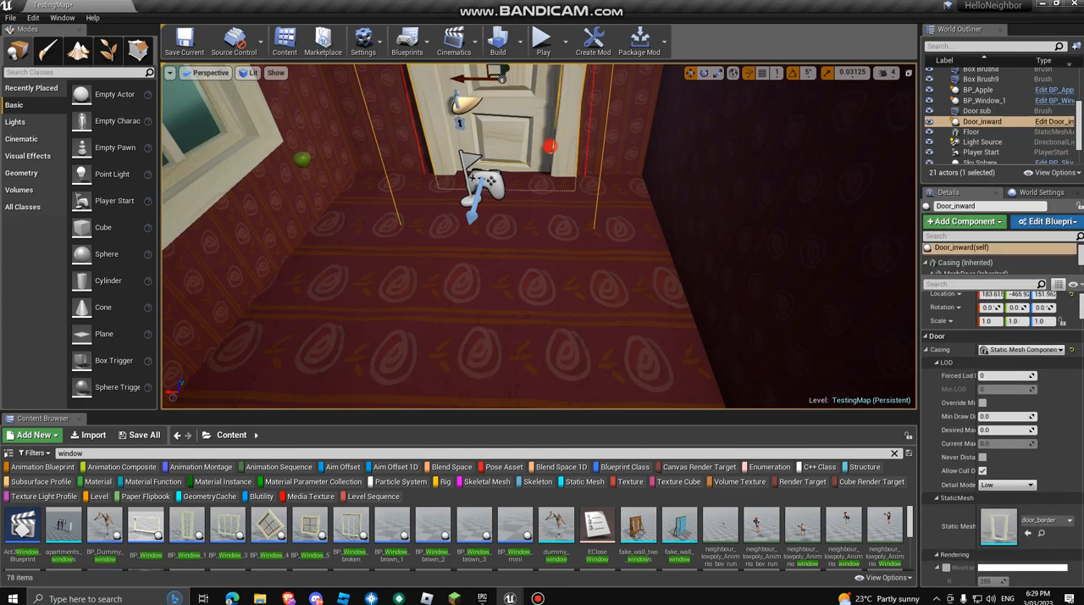
key(ctrl+z)
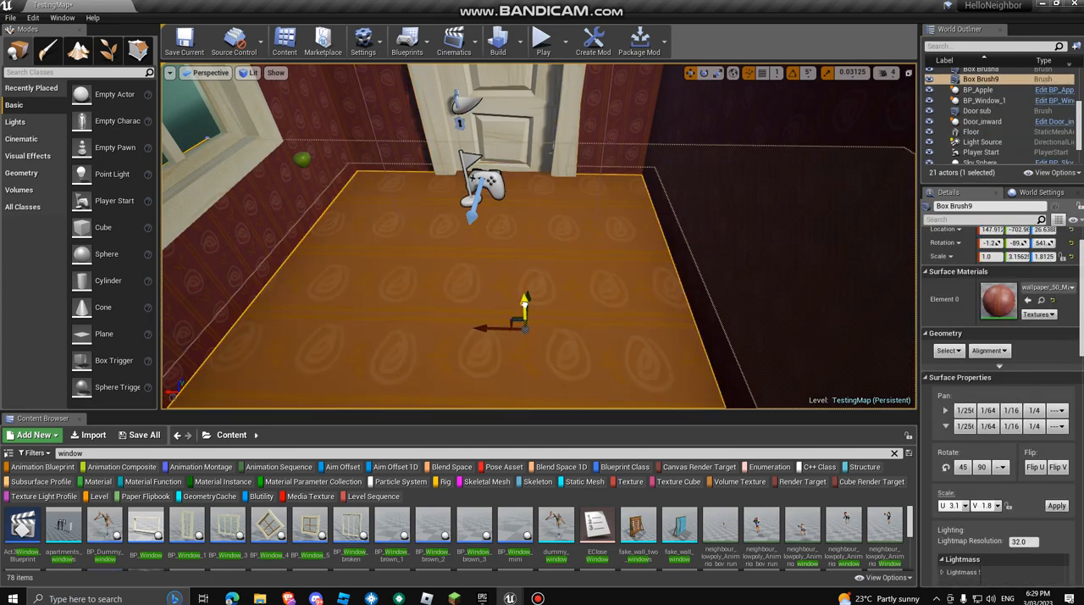
drag(525, 322, 524, 324)
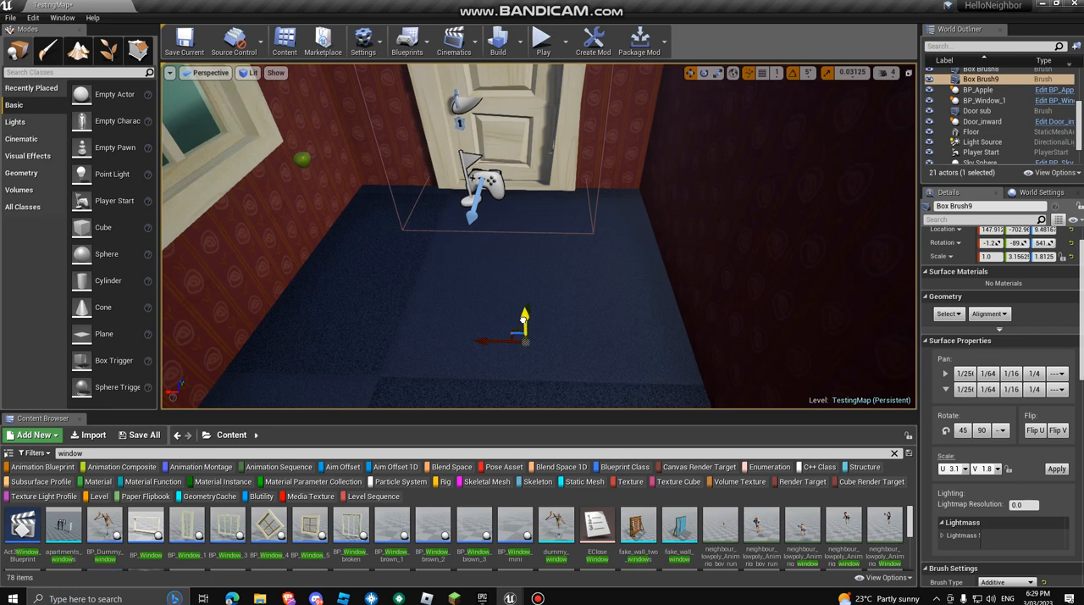
drag(524, 314, 524, 311)
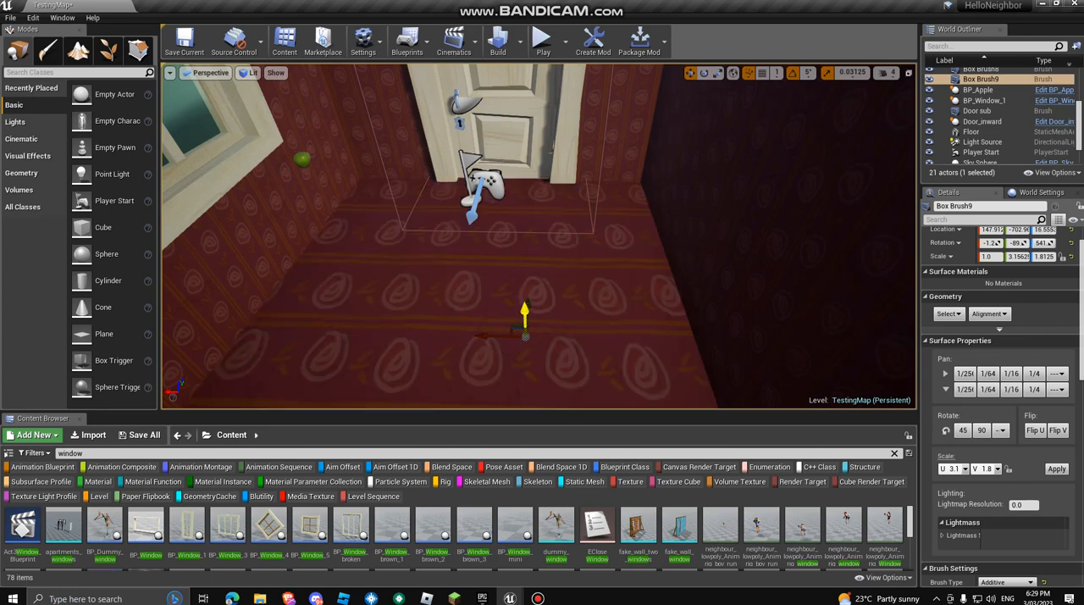
mouse_move(524, 311)
right_down()
mouse_move(406, 309)
mouse_move(381, 296)
mouse_move(457, 296)
right_up()
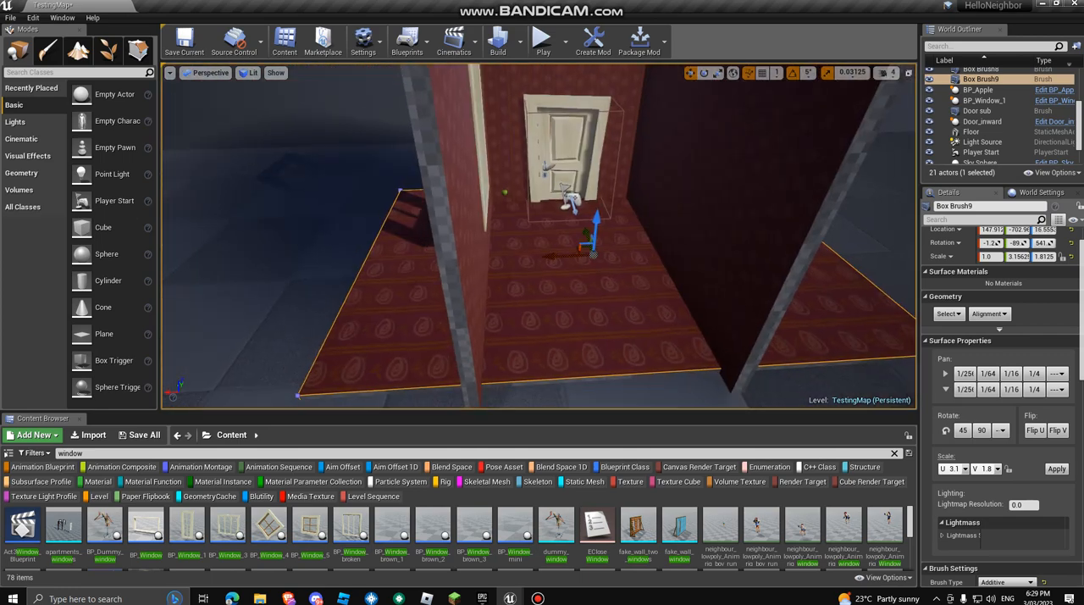
drag(597, 219, 596, 222)
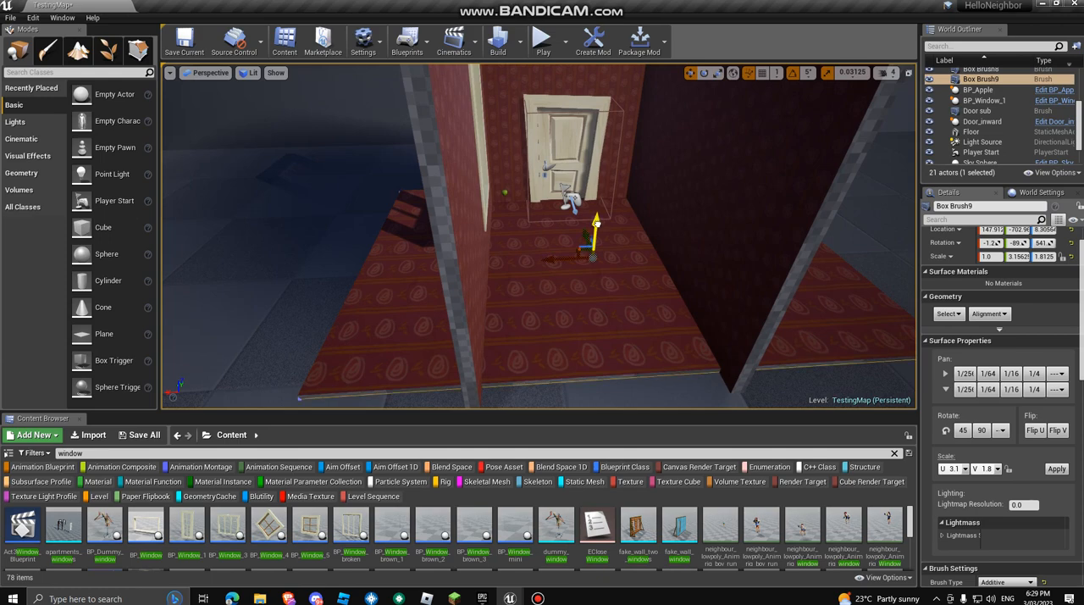
Step: Try raising the floor slab to a Z location of about 54.6, and undo the raising moves
key(w)
mouse_move(596, 225)
right_down()
mouse_move(617, 203)
mouse_move(593, 208)
mouse_move(603, 246)
mouse_move(601, 231)
mouse_move(631, 246)
mouse_move(623, 256)
mouse_move(656, 254)
right_up()
key(w)
key(s)
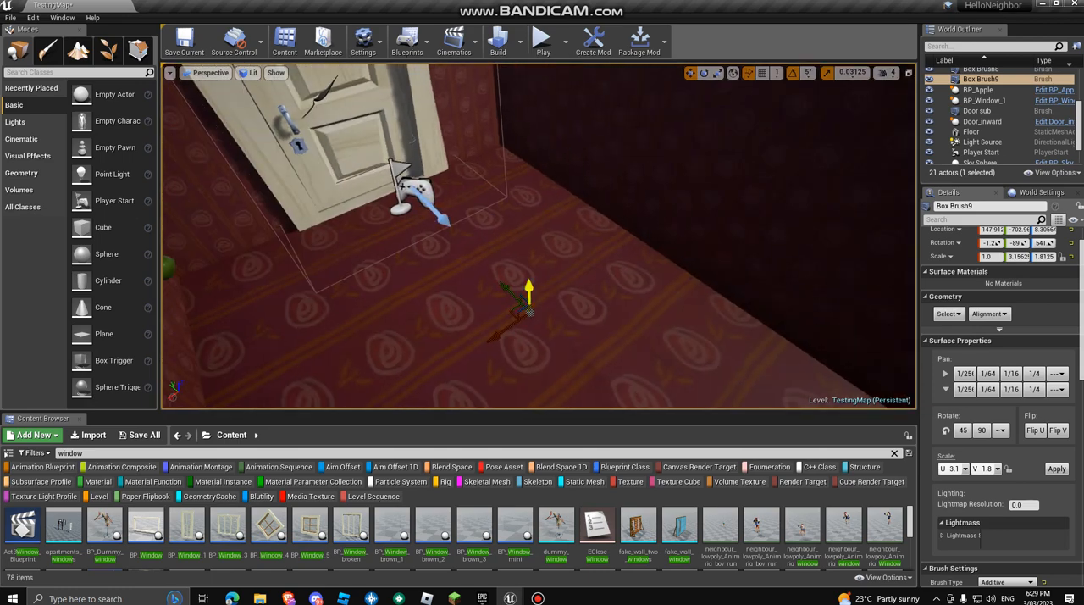
key(s)
right_drag(528, 255, 478, 233)
click(527, 257)
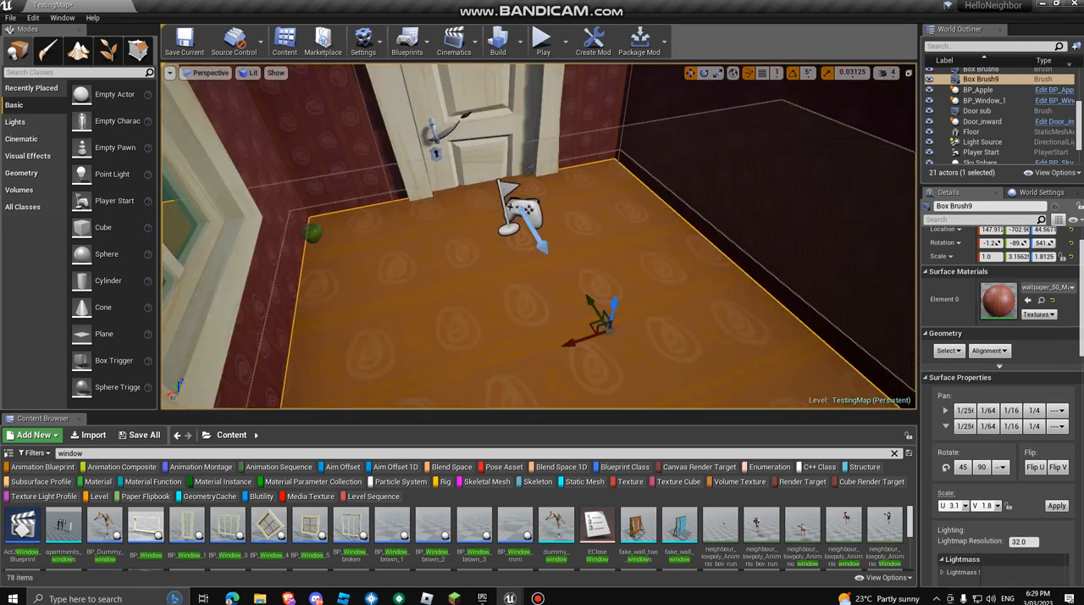
drag(614, 304, 615, 295)
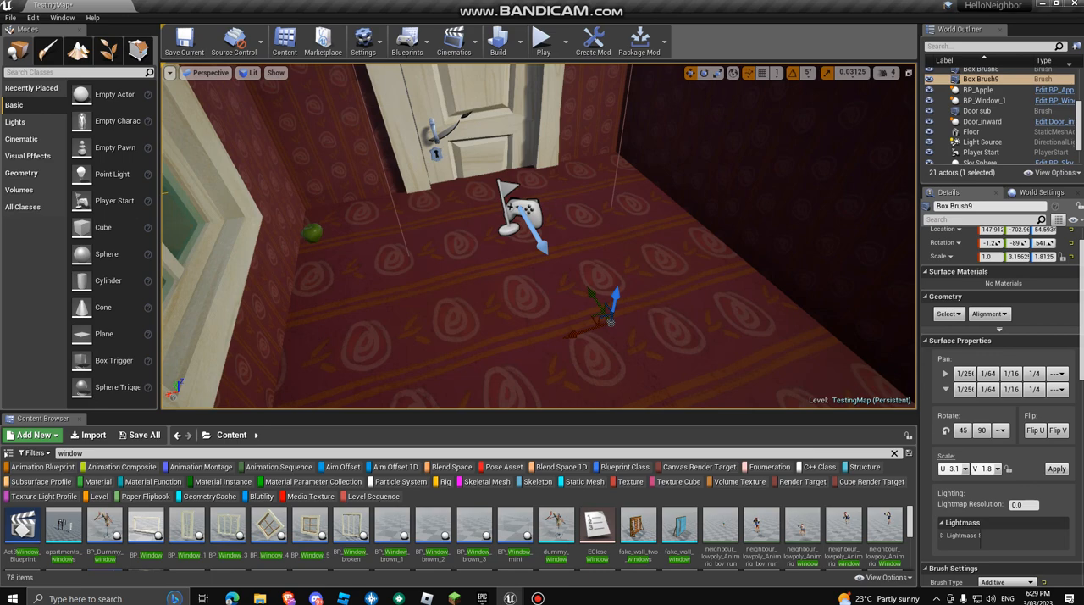
key(ctrl+z)
key(ctrl+z)
key(ctrl+z)
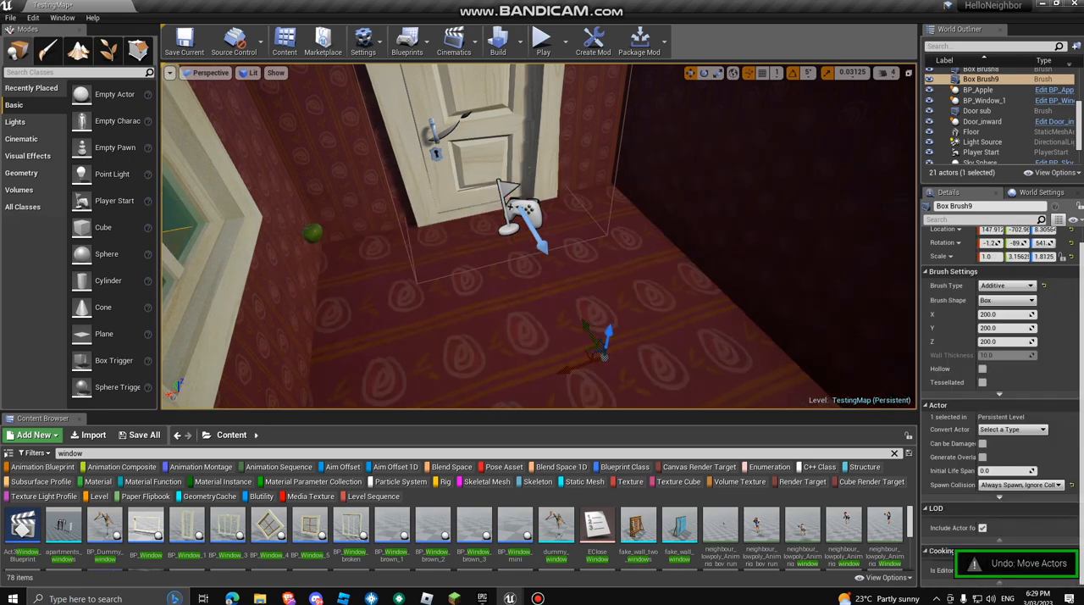
Step: Search the content for wood and apply the brown_wood_1_Inst material to the floor slab
right_drag(604, 355, 569, 393)
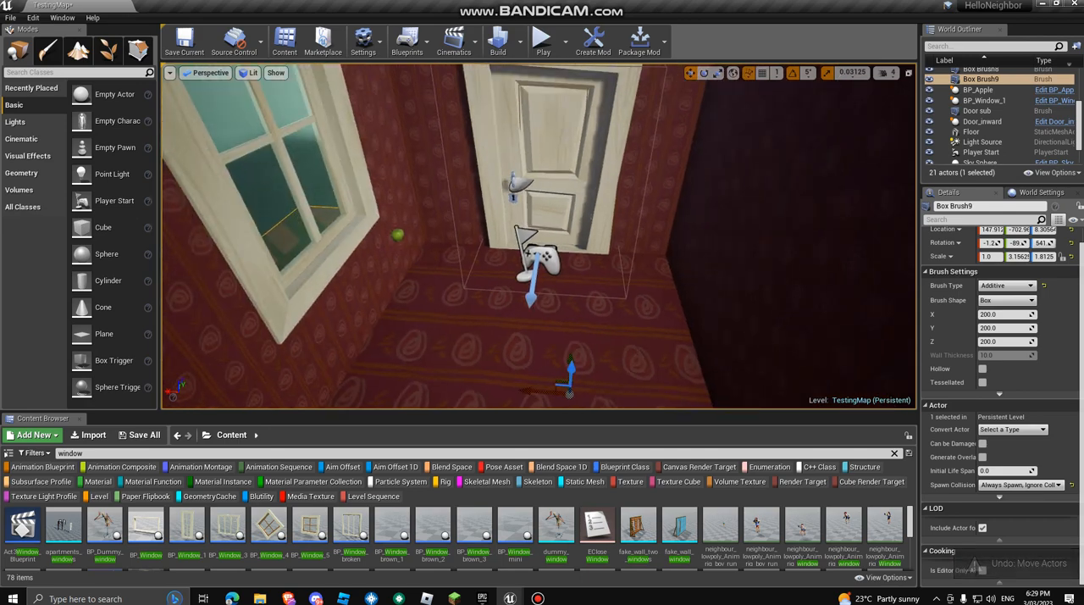
click(71, 453)
text(woo)
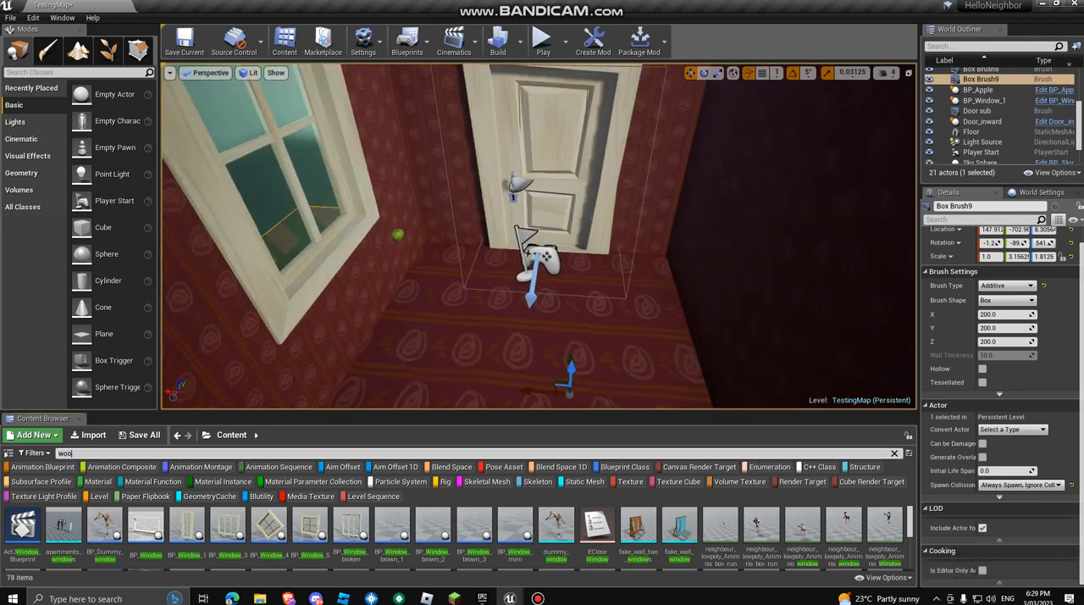
text(d)
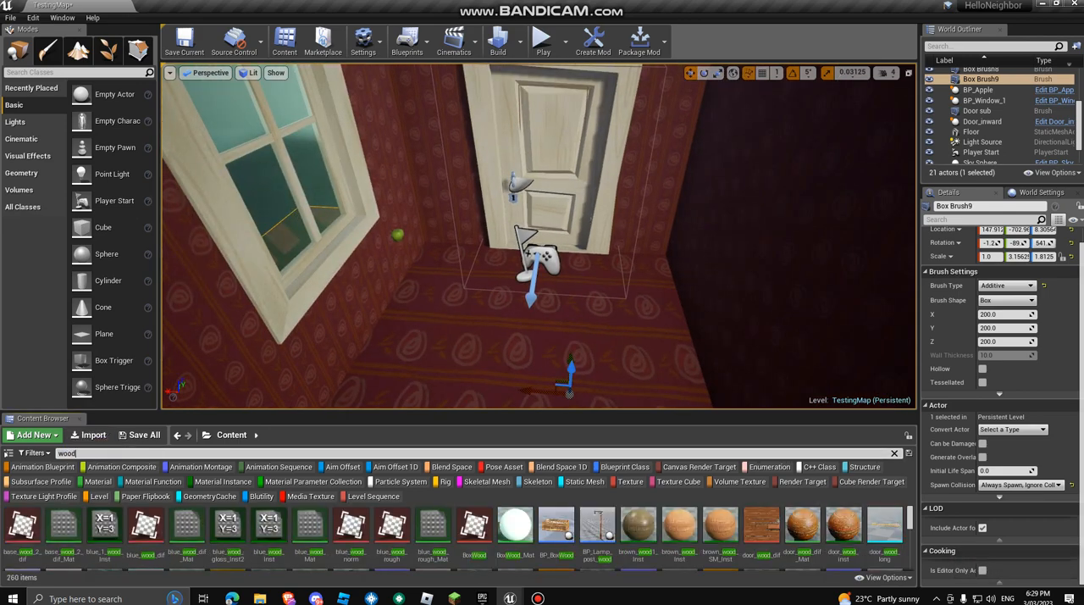
drag(638, 526, 563, 360)
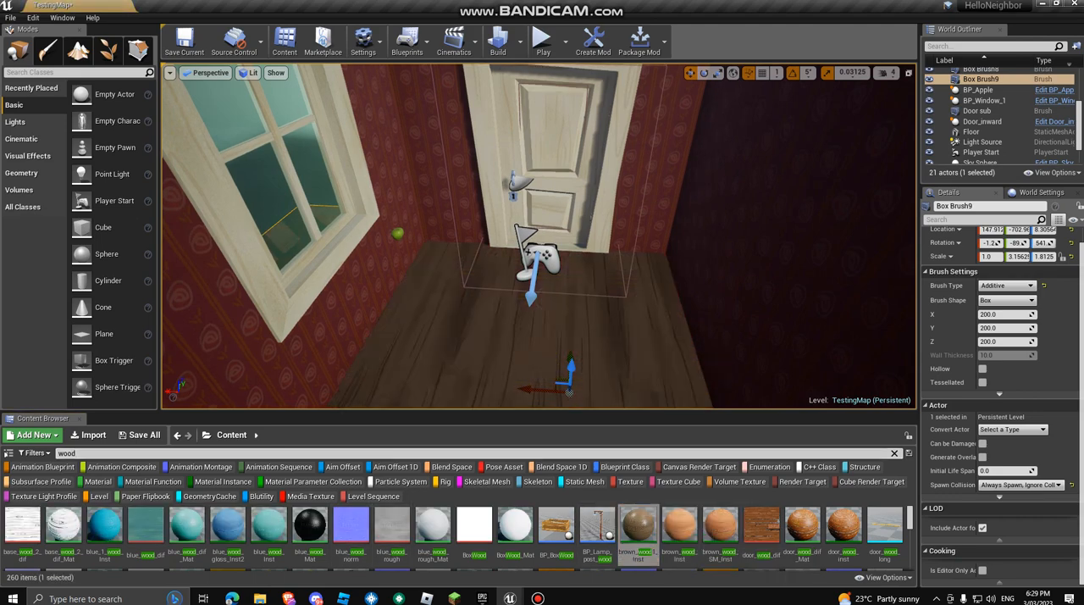
Step: Play-test the level by walking on the wooden floor and picking up and throwing the apple, and end the session
right_drag(563, 360, 597, 406)
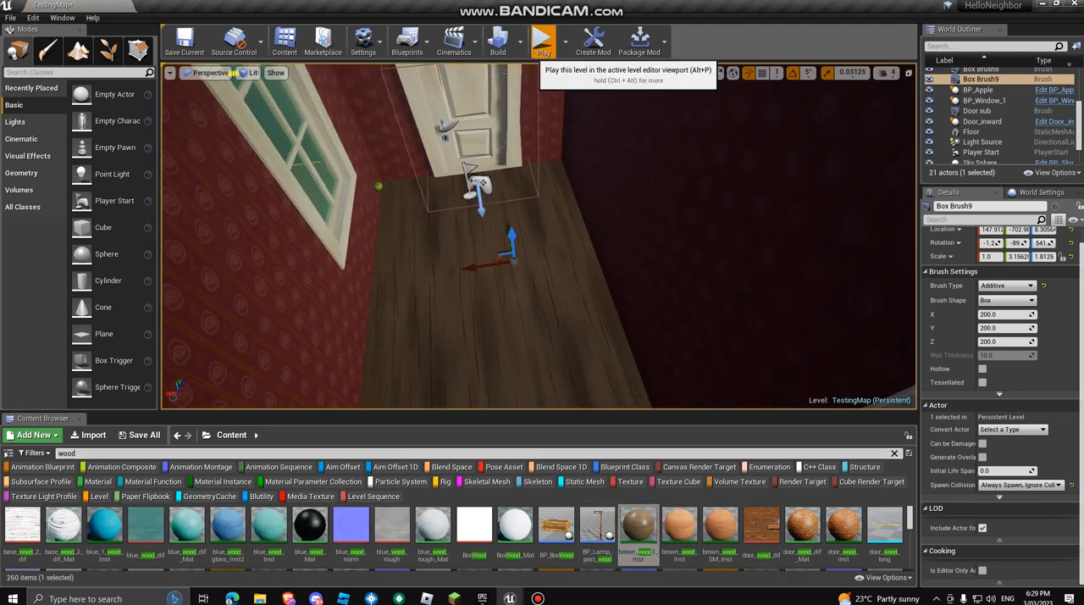
click(543, 42)
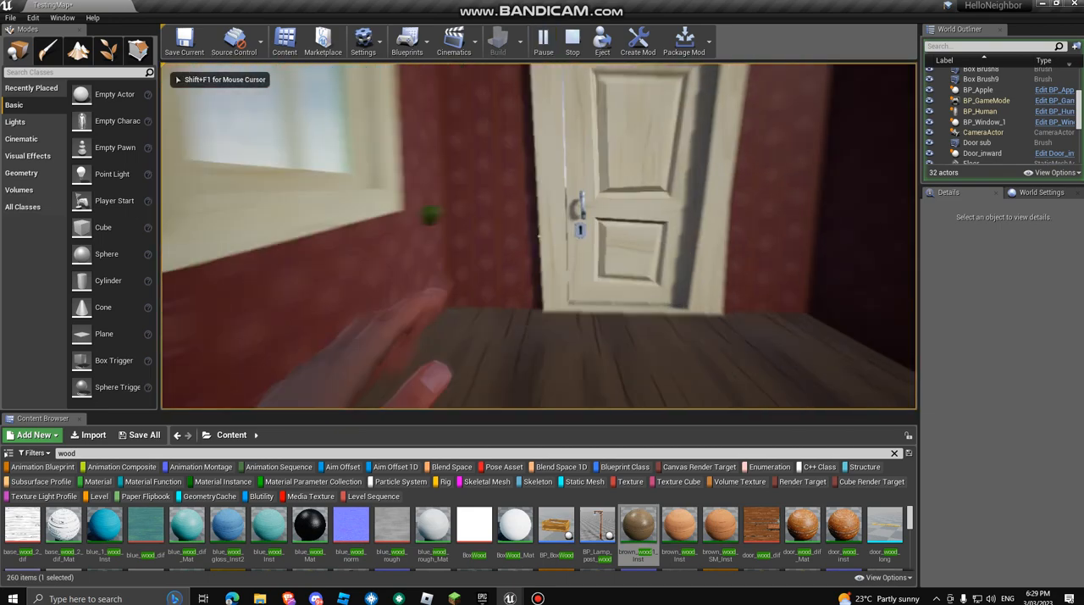
key(w)
key(s)
key(w)
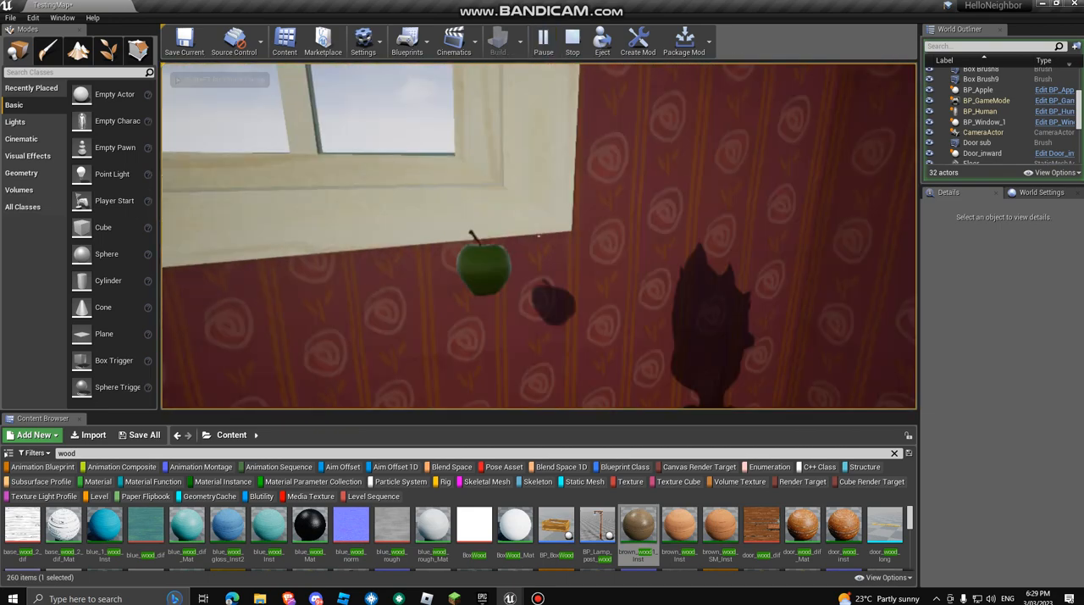
key(e)
right_click(539, 236)
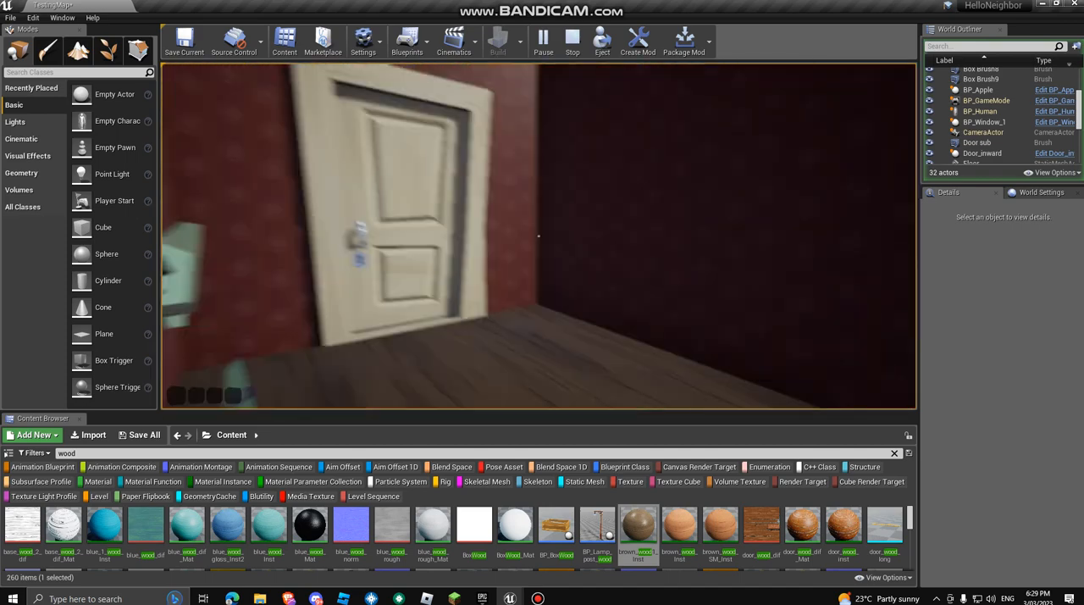
key(w)
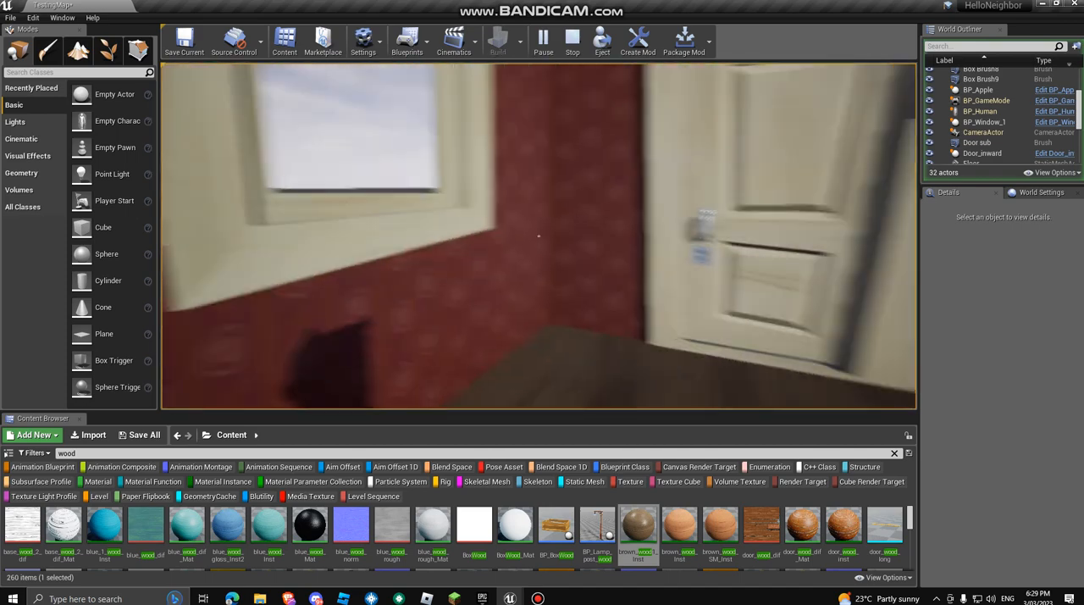
key(w)
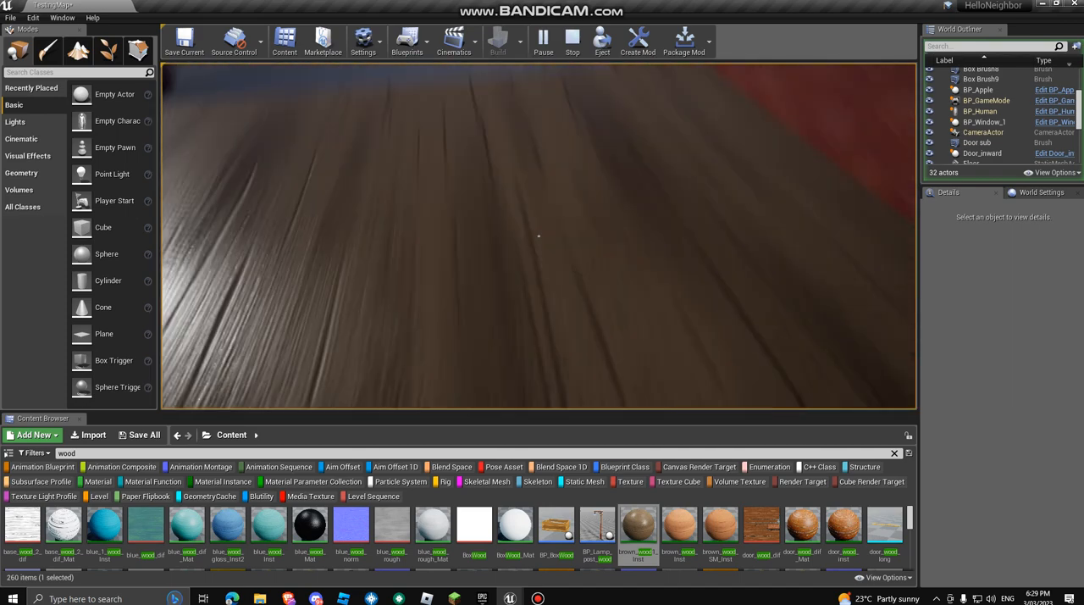
key(Escape)
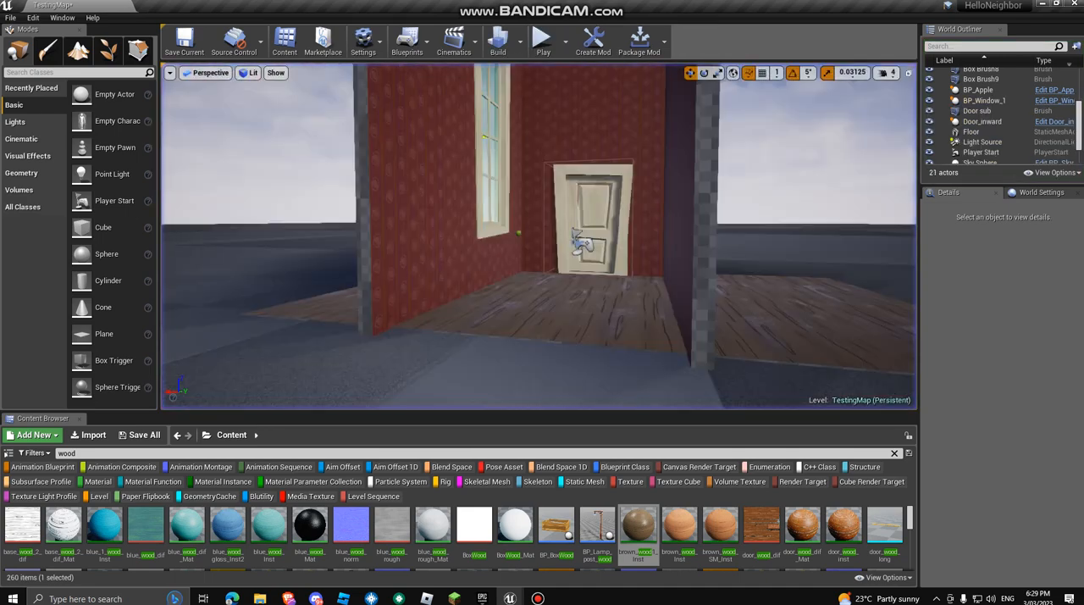
Step: Apply the brown_wood_Inst material to the floor slab and check it in a short play-test
drag(680, 527, 646, 398)
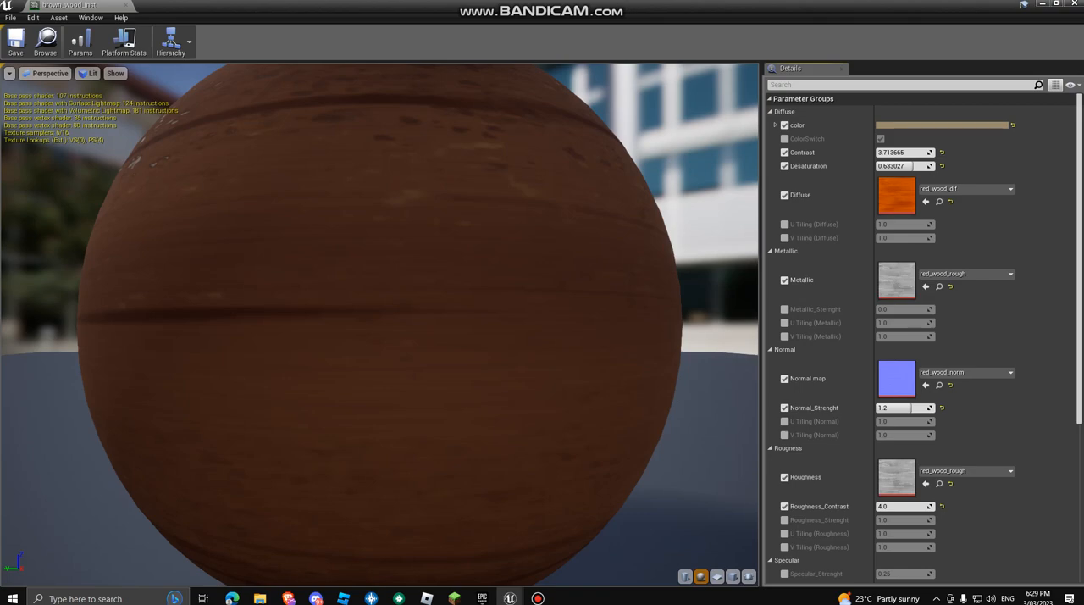
click(1075, 5)
drag(680, 527, 588, 299)
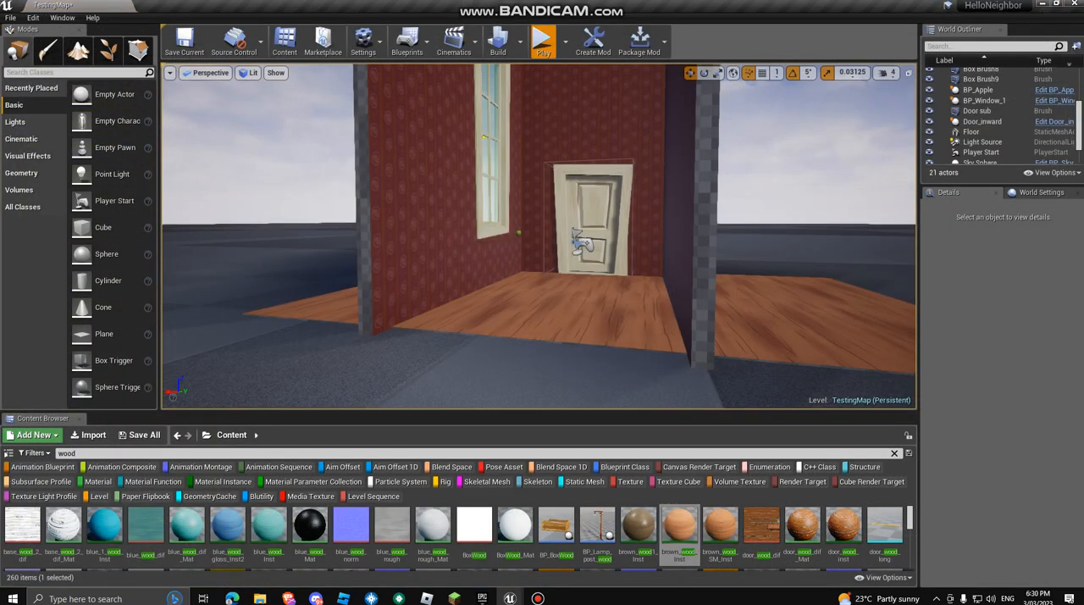
click(542, 41)
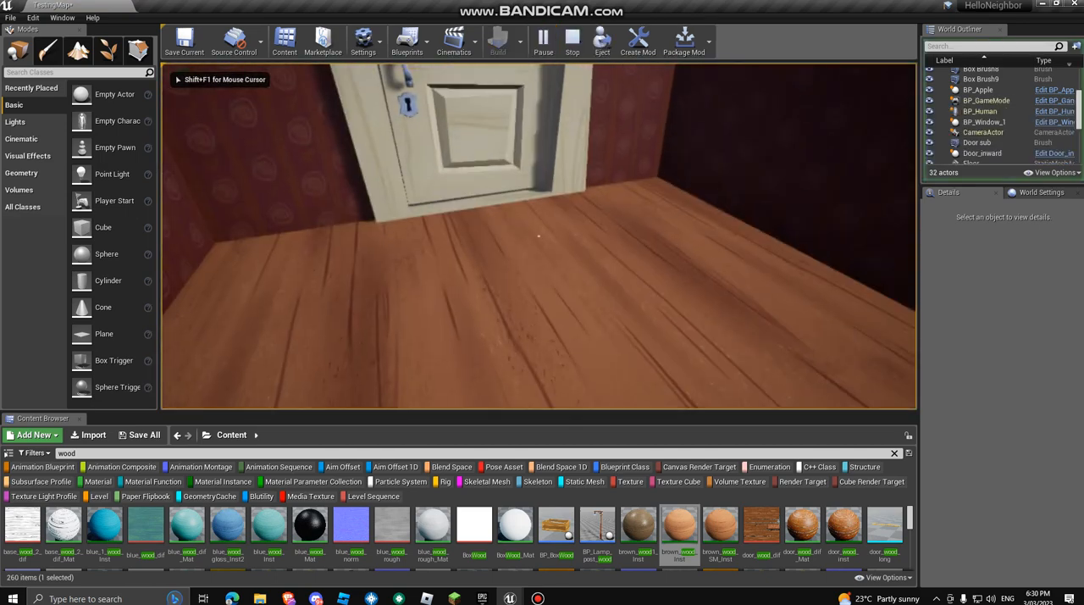
key(Escape)
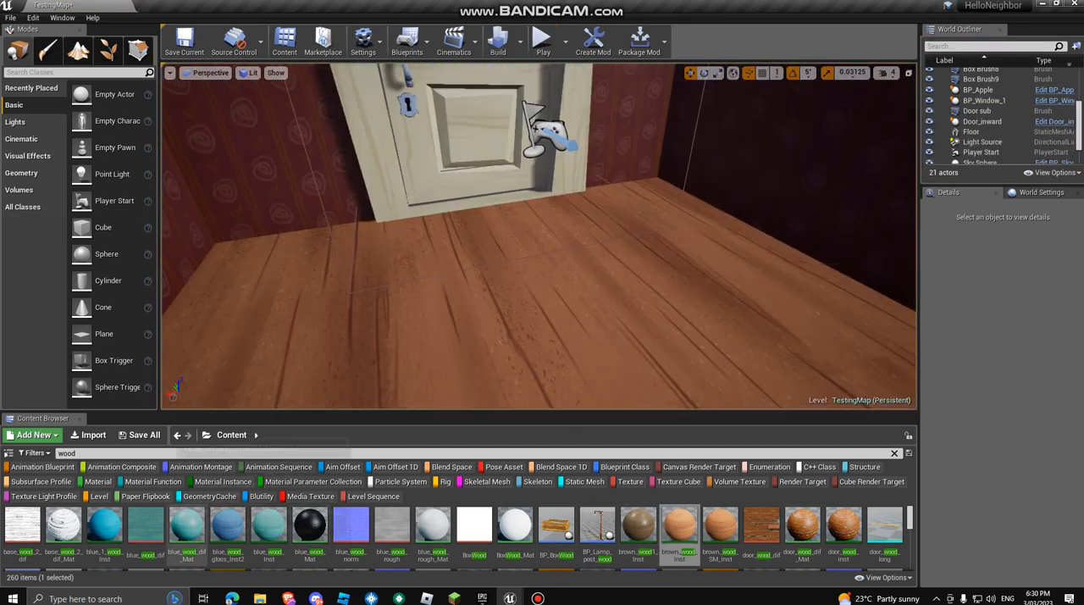
Step: Apply the green_1_wood_Inst material to the floor slab and check it in a short play-test
scroll(186, 535, down, 2)
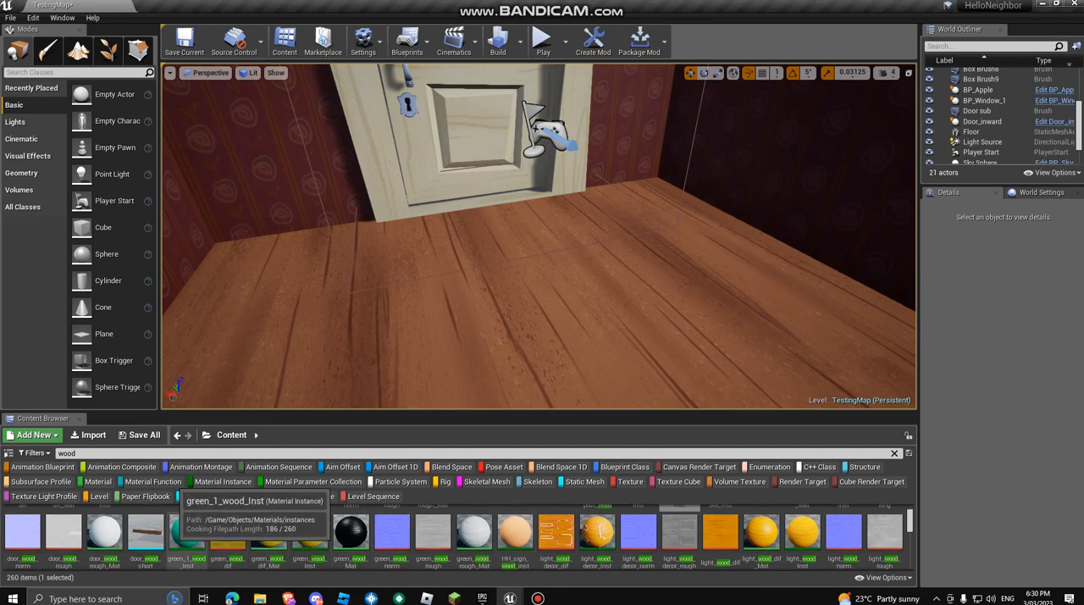
drag(186, 531, 503, 294)
key(s)
mouse_move(503, 294)
right_down()
mouse_move(474, 317)
mouse_move(500, 305)
right_up()
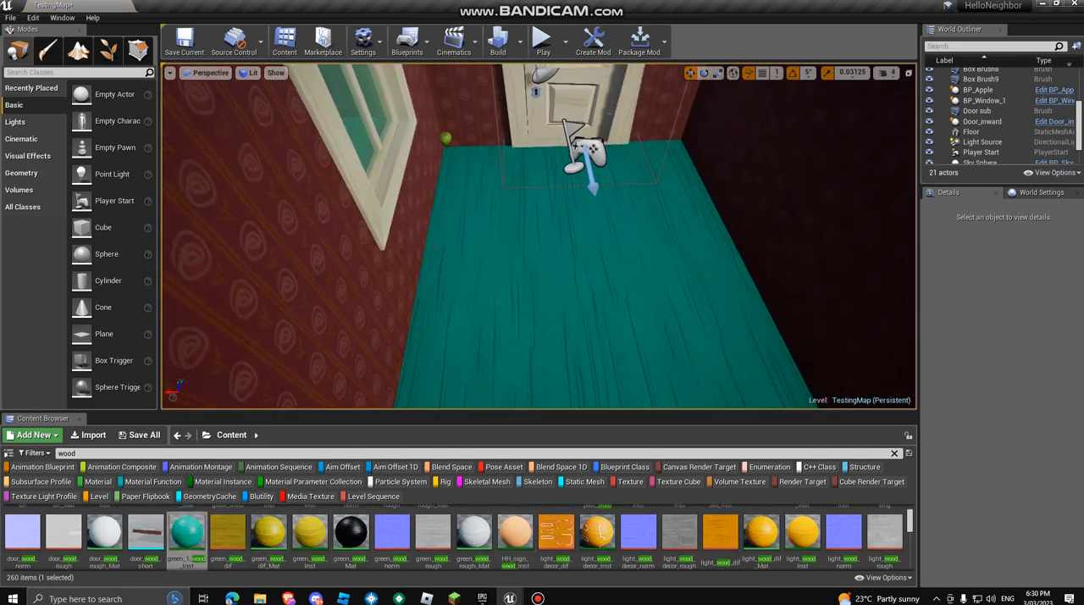
click(545, 53)
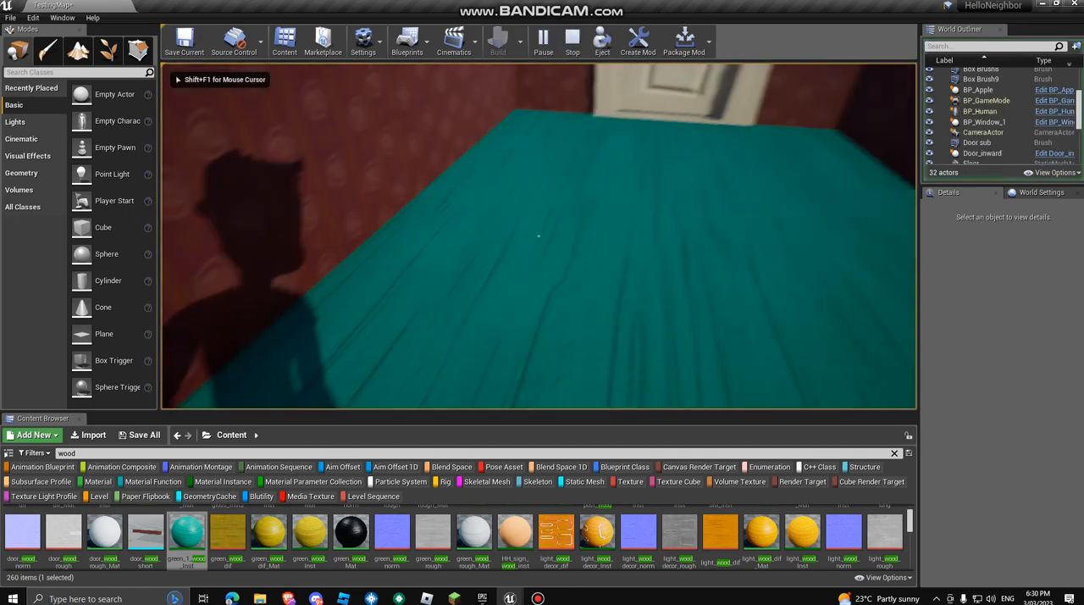
key(Escape)
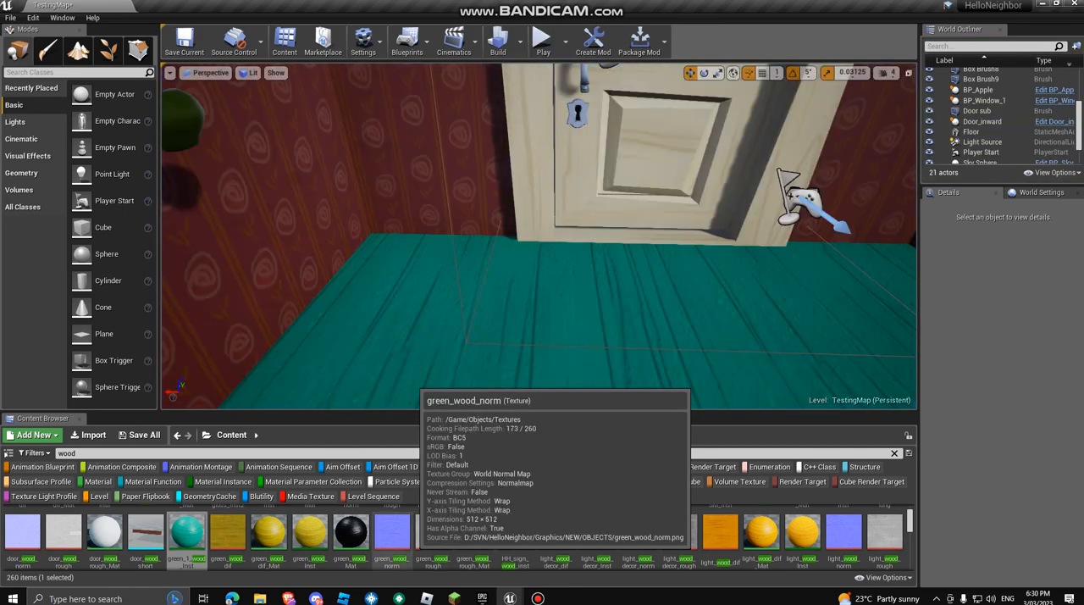
Step: Apply the green_wood_rough texture to the floor slab and check it in a play-test
drag(433, 532, 496, 339)
right_drag(497, 339, 475, 321)
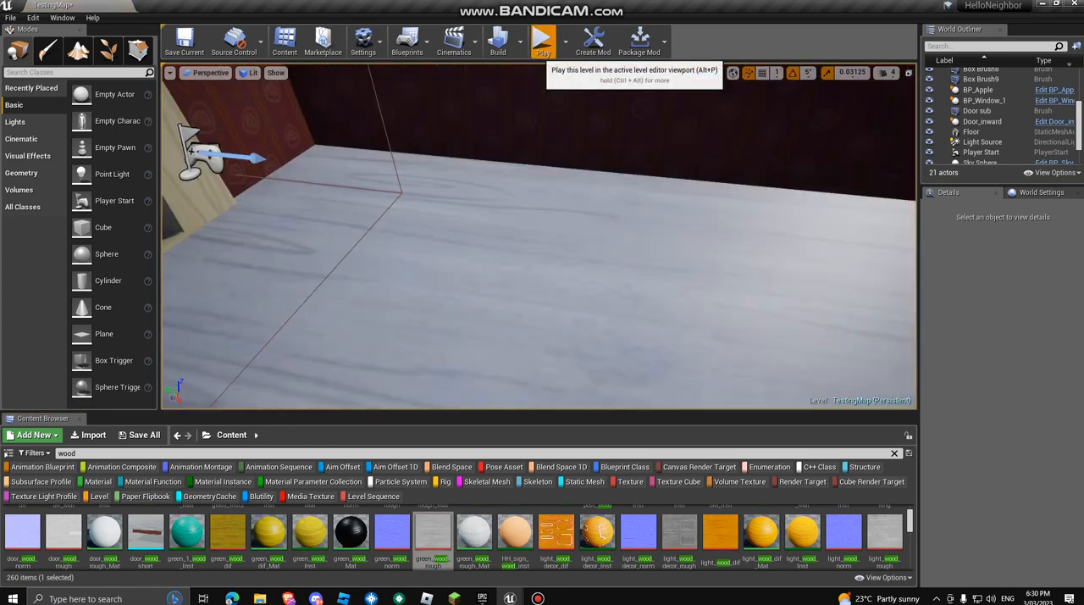
click(543, 40)
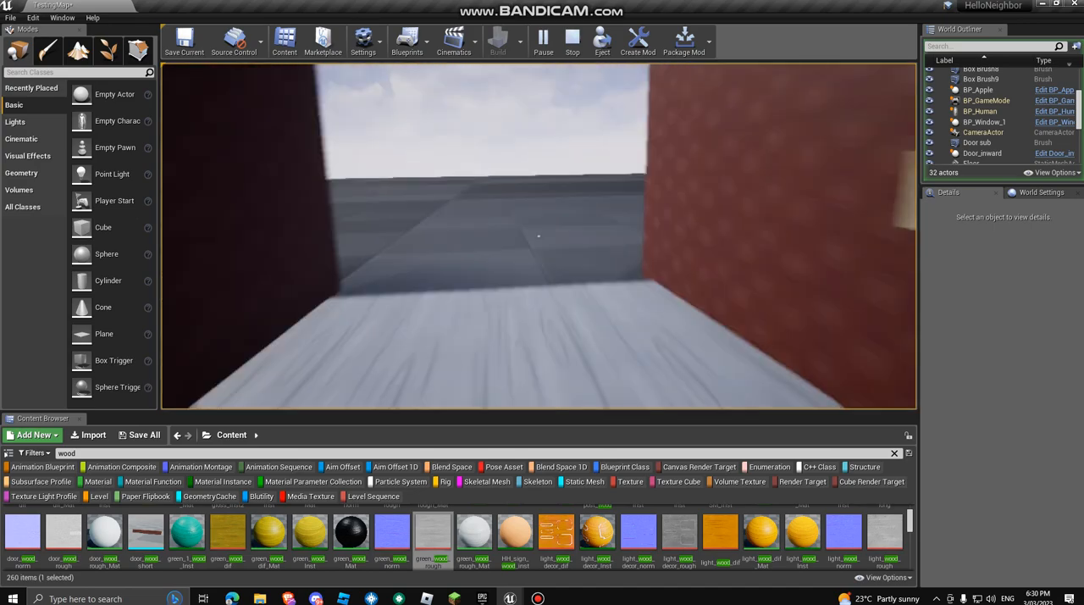
key(Escape)
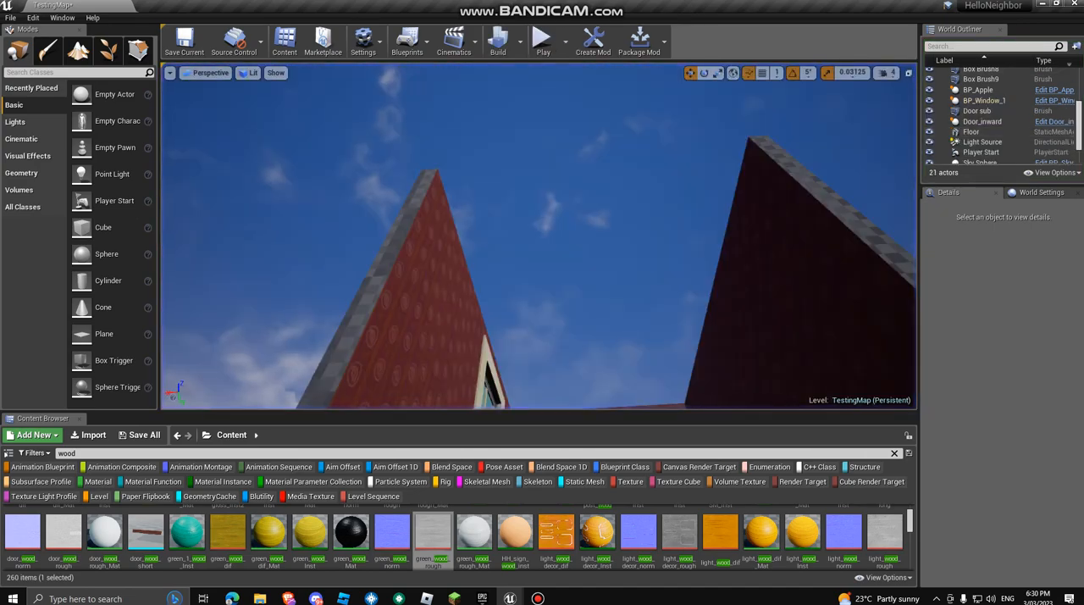
Step: Look over the room's walls, window and door from outside and above
right_drag(539, 235, 501, 245)
key(s)
key(a)
key(d)
key(w)
key(a)
key(a)
key(s)
key(d)
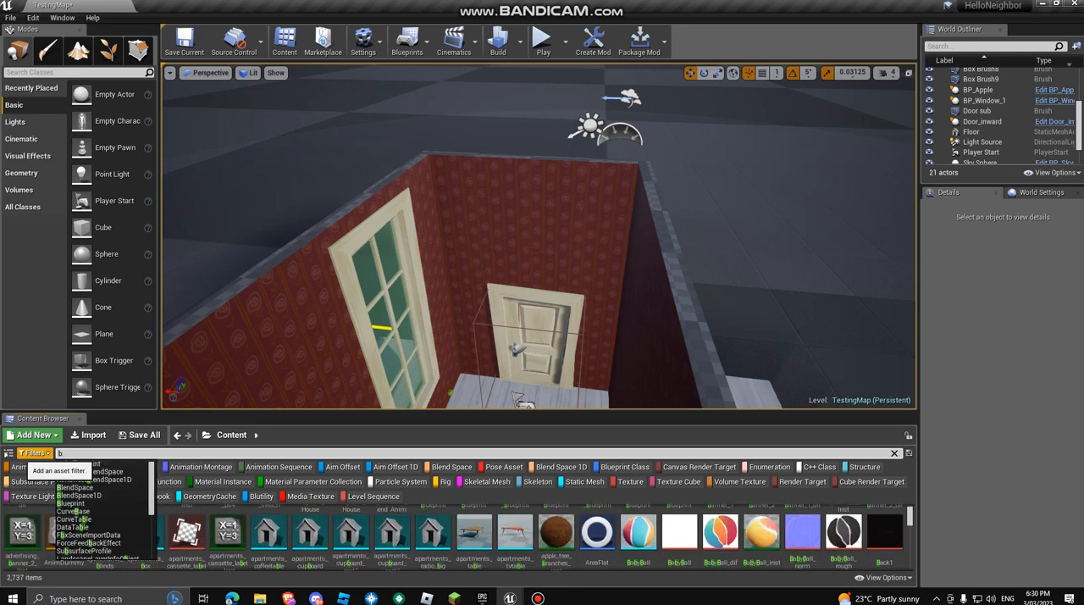
Step: Search the content for bp_stand and place a BP_Stand_1 on the wall above the door
text(p)
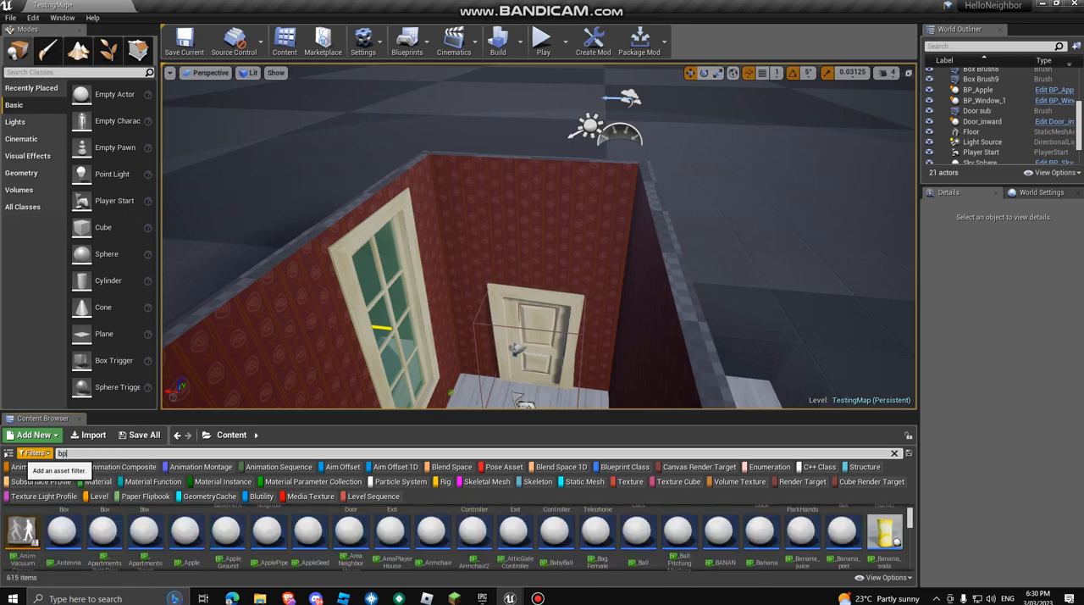
text(_)
scroll(474, 538, down, 1)
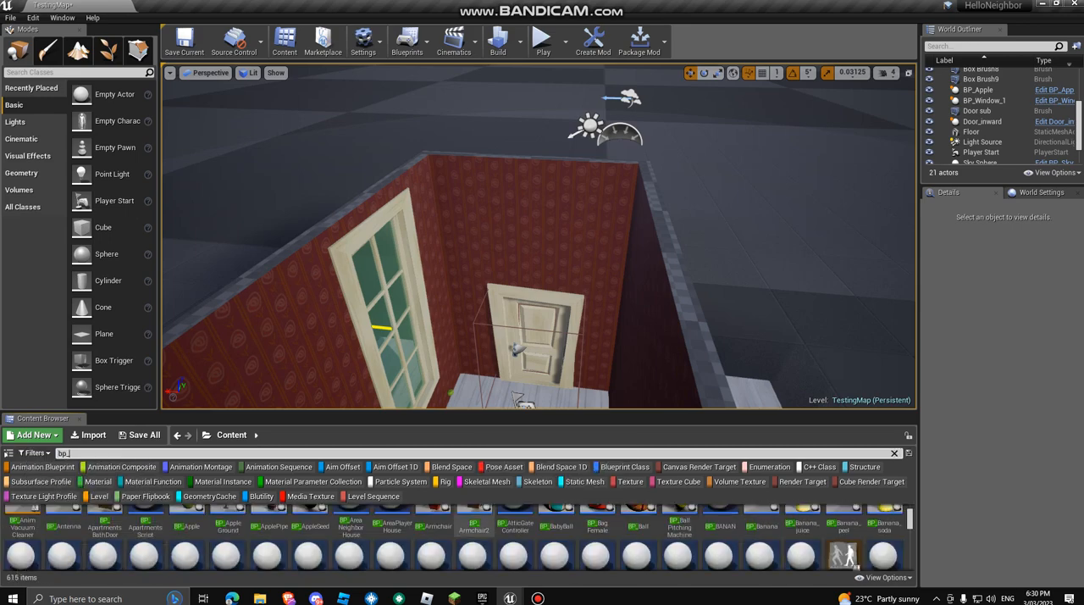
scroll(474, 538, down, 1)
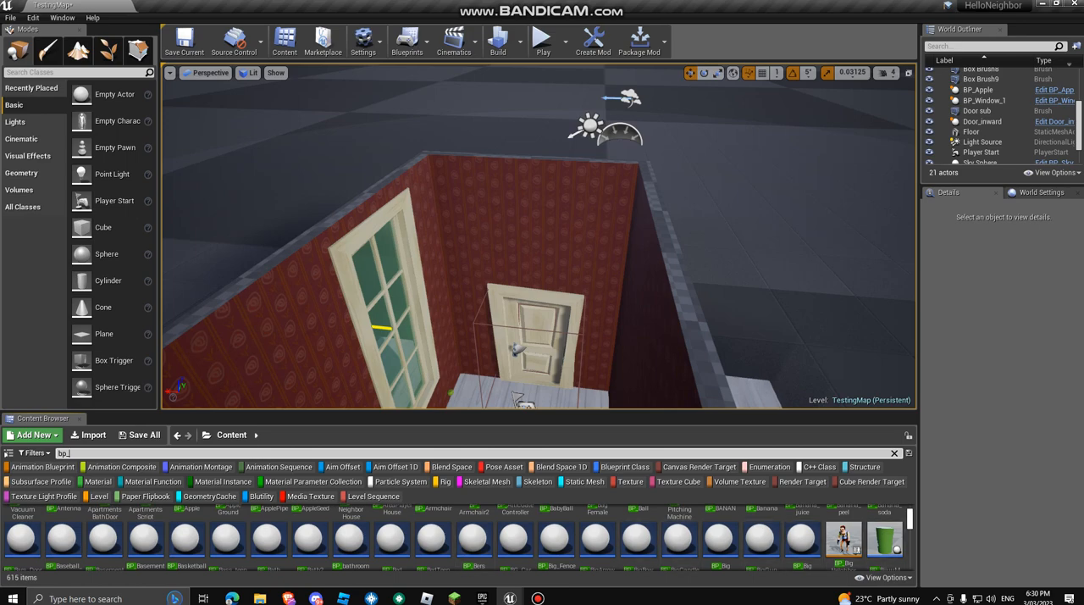
scroll(474, 537, down, 5)
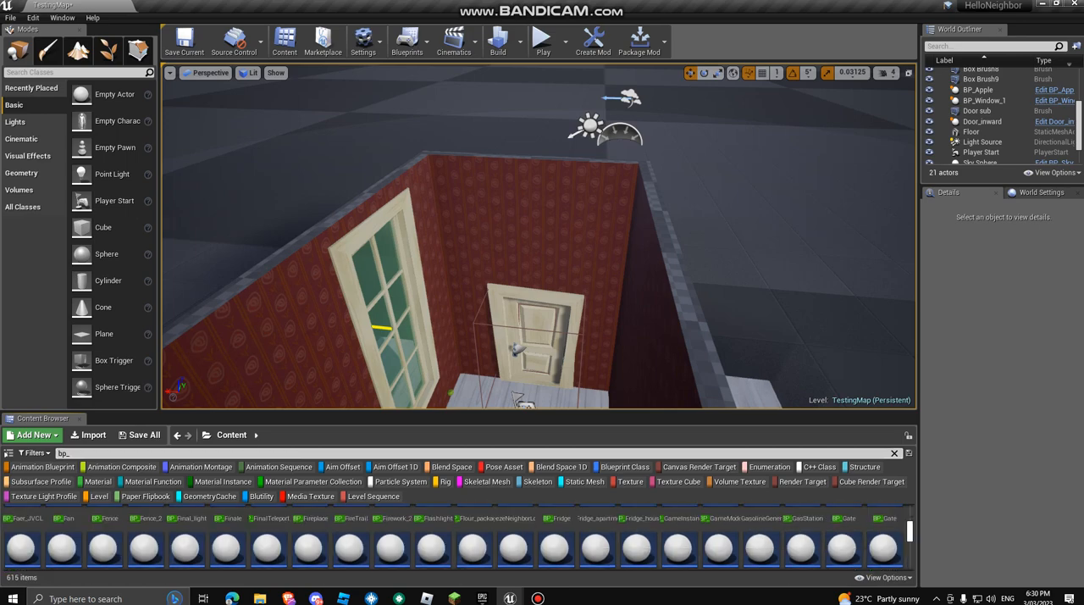
scroll(475, 538, up, 5)
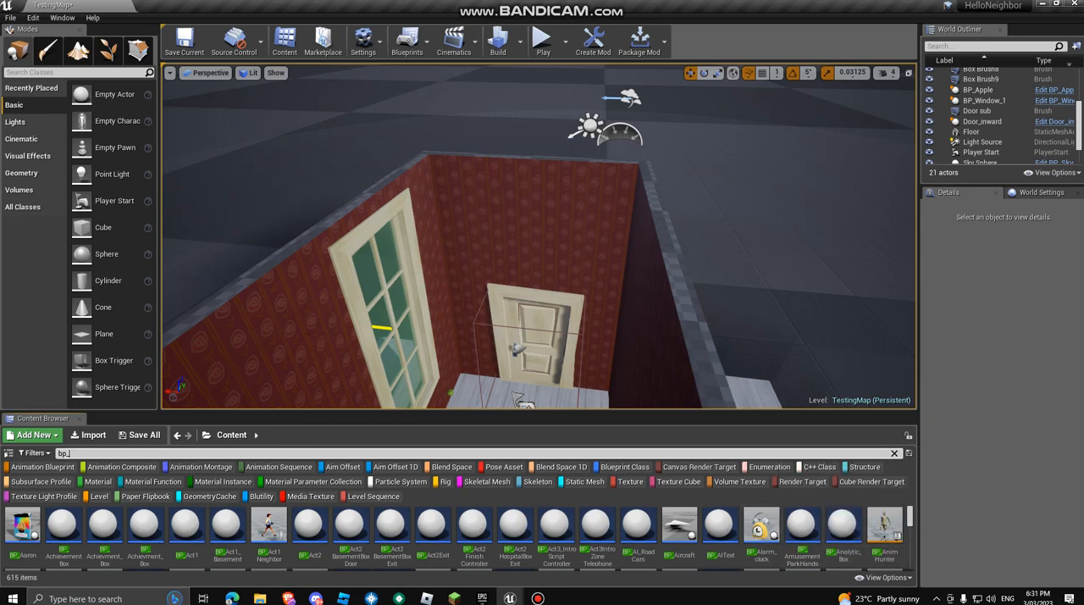
text(tand)
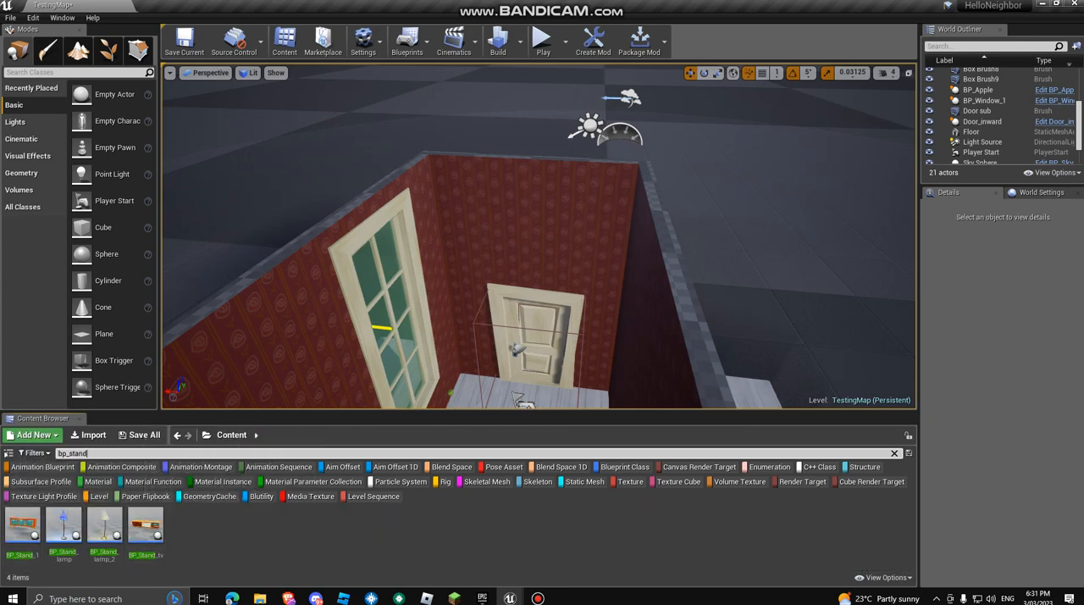
drag(23, 523, 525, 287)
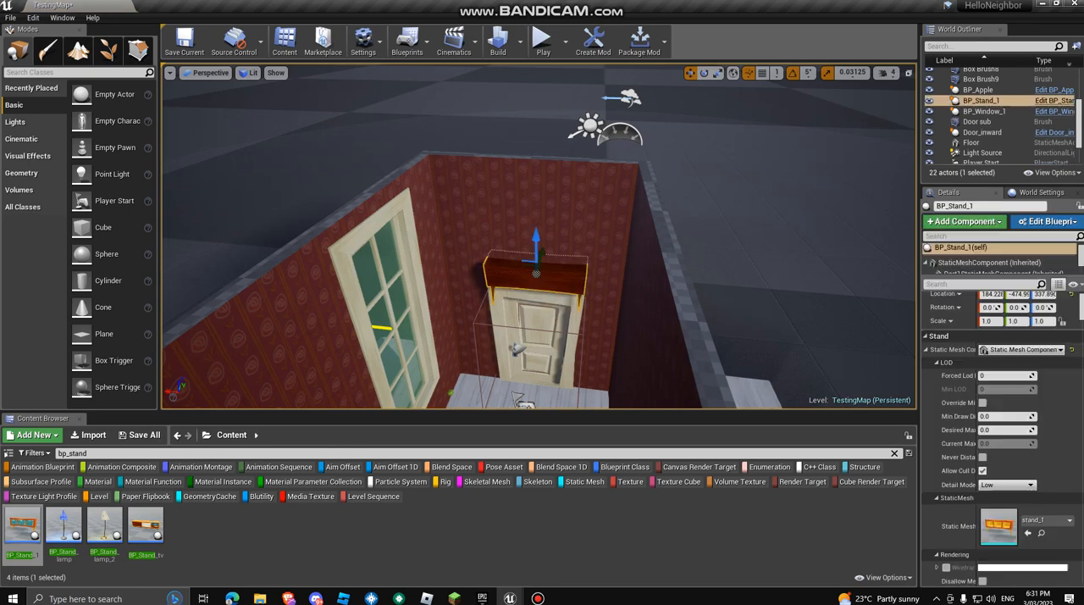
Step: Rotate the stand about -89 degrees around Z and move it beside the door against the dark side wall
right_drag(525, 288, 623, 334)
key(e)
key(w)
drag(430, 269, 492, 256)
key(w)
drag(385, 227, 523, 232)
key(e)
drag(498, 267, 508, 267)
key(w)
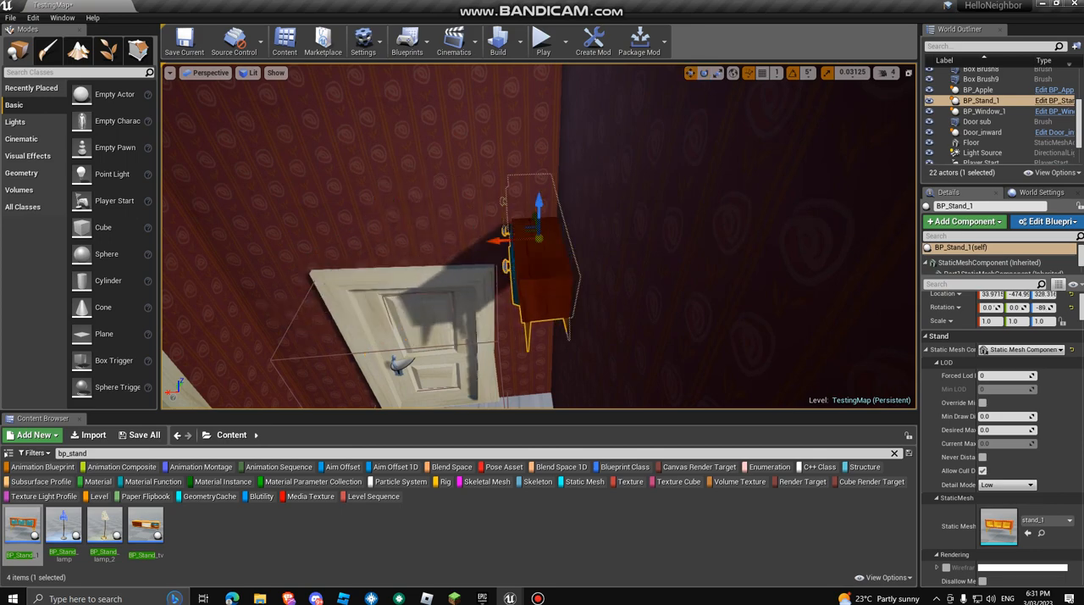
Step: Lower the stand onto the floor at a Z location of about 94.6 and slide it along the dark wall to Y about -617
drag(539, 205, 524, 309)
key(f)
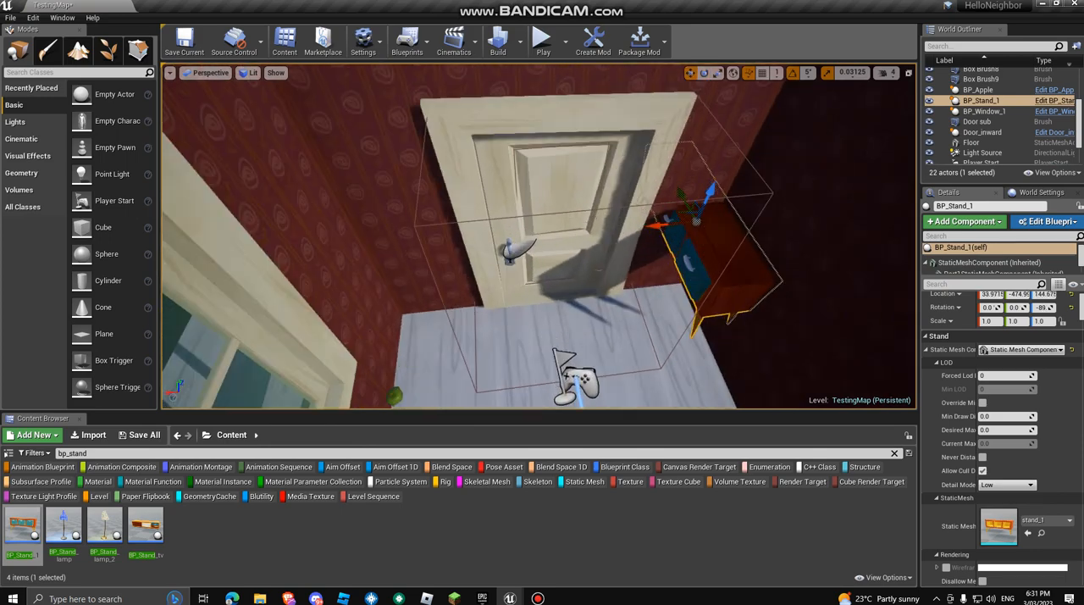
drag(513, 165, 536, 232)
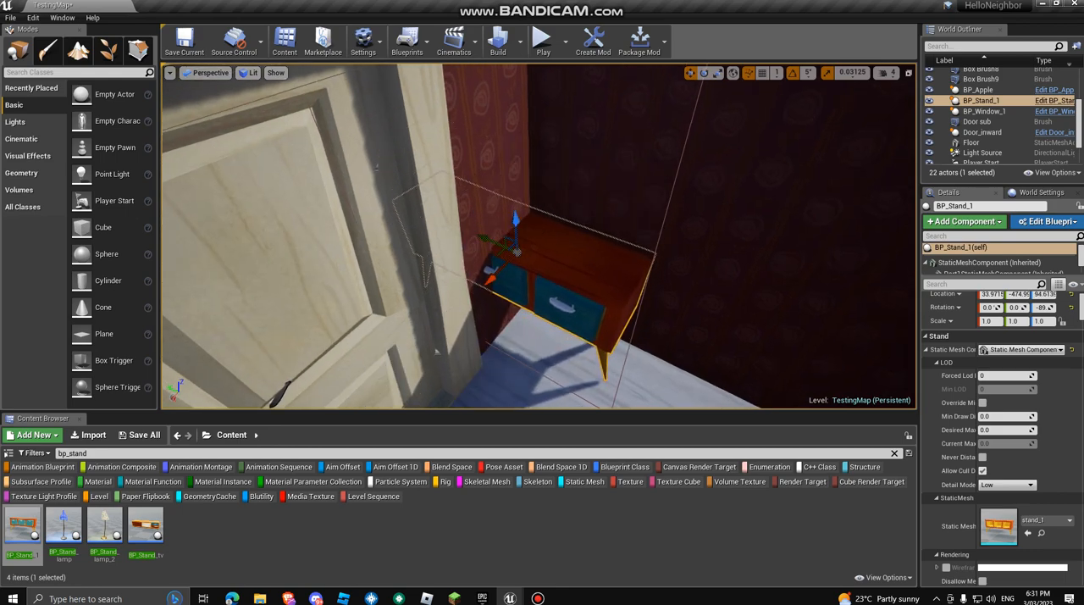
drag(490, 275, 612, 298)
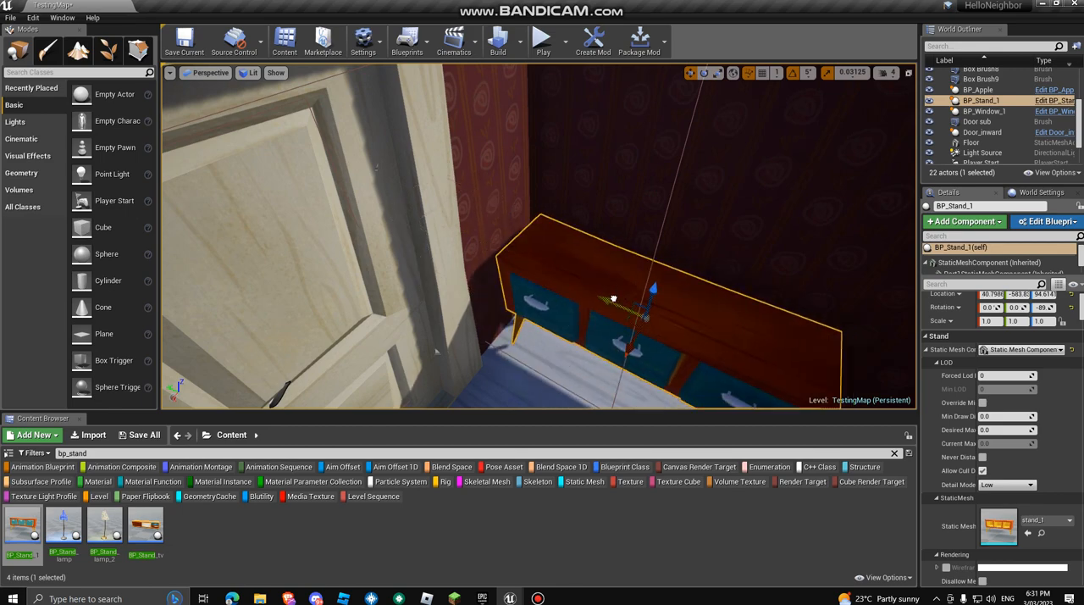
right_drag(612, 298, 385, 299)
drag(549, 269, 584, 283)
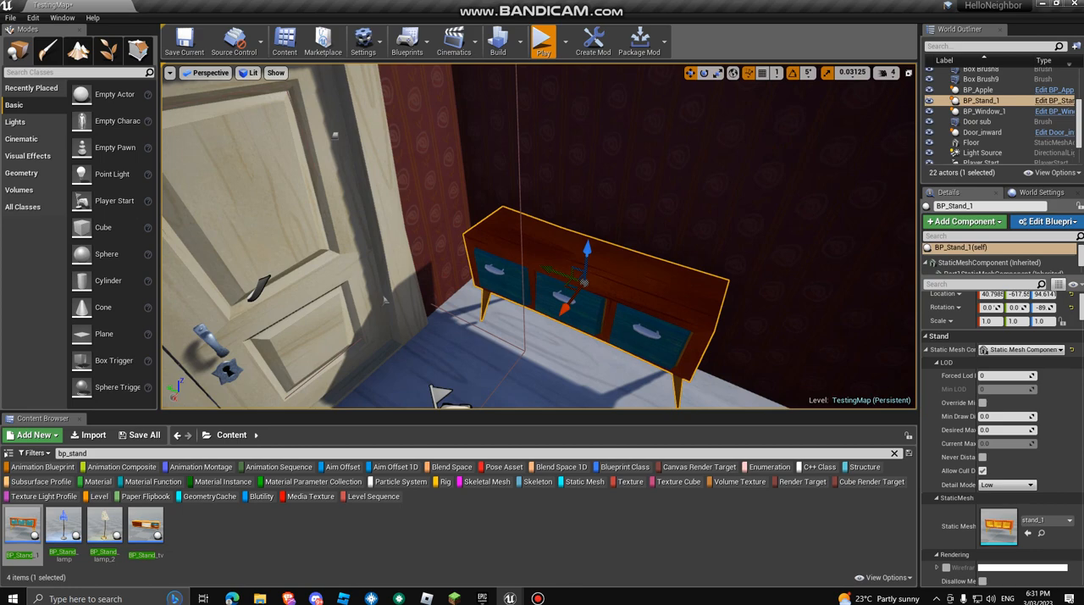
Step: Play-test the level by walking up to the stand and jumping onto it
key(alt+p)
click(538, 236)
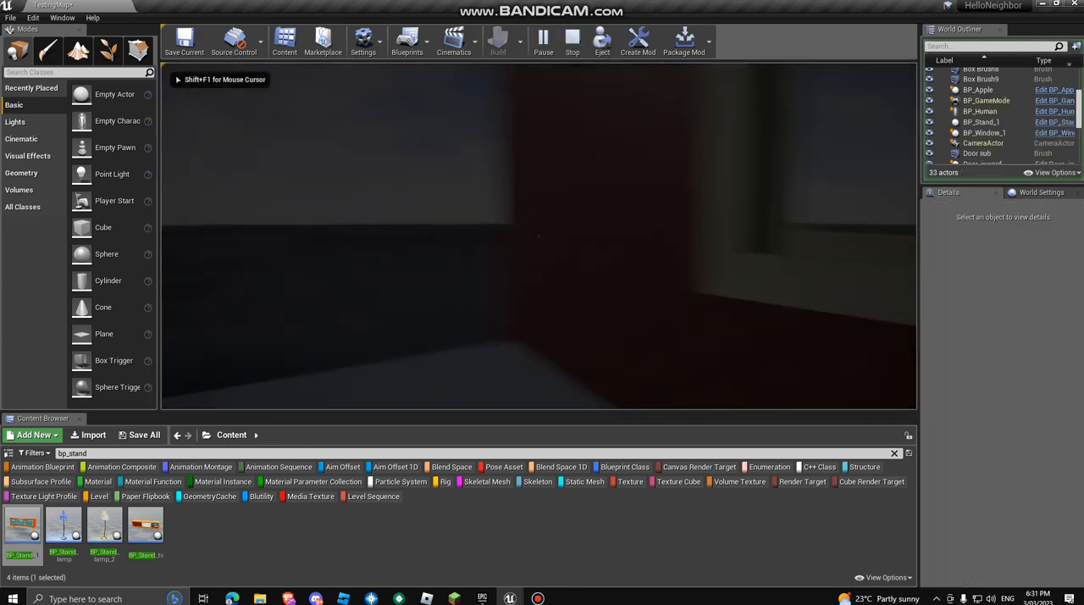
key(w)
click(539, 236)
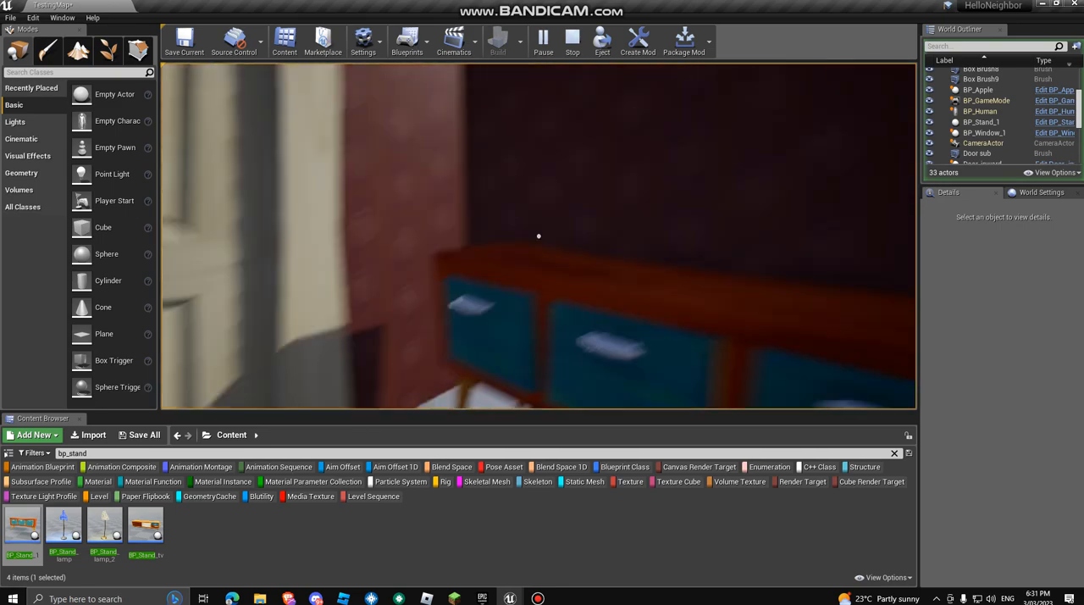
key(w)
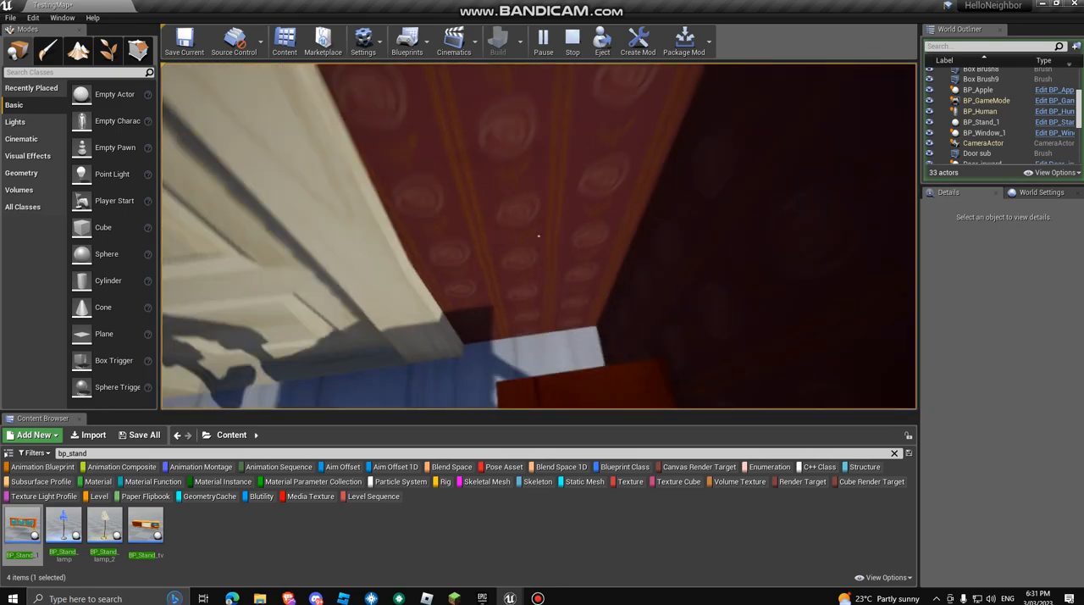
key(space)
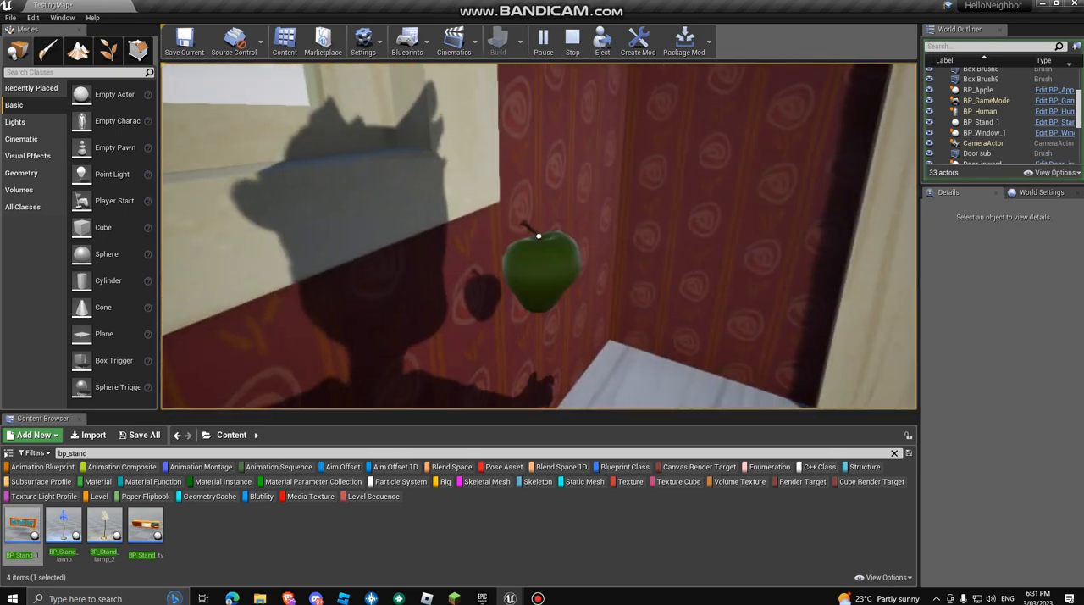
Step: Test handling the apple, opening and closing the door and jumping at the stand, and end the play session
click(539, 235)
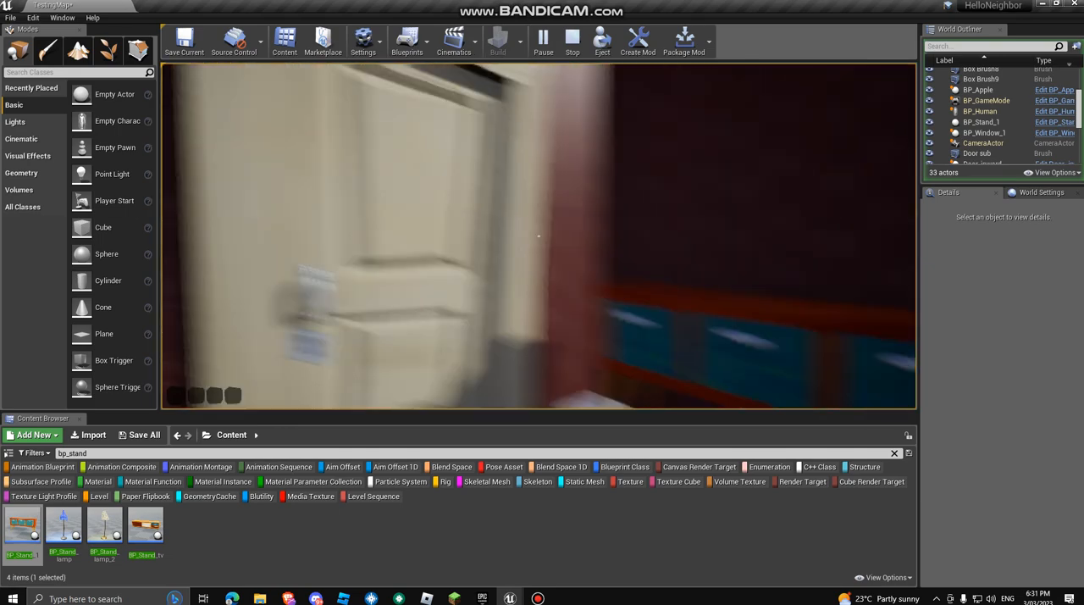
key(w)
key(e)
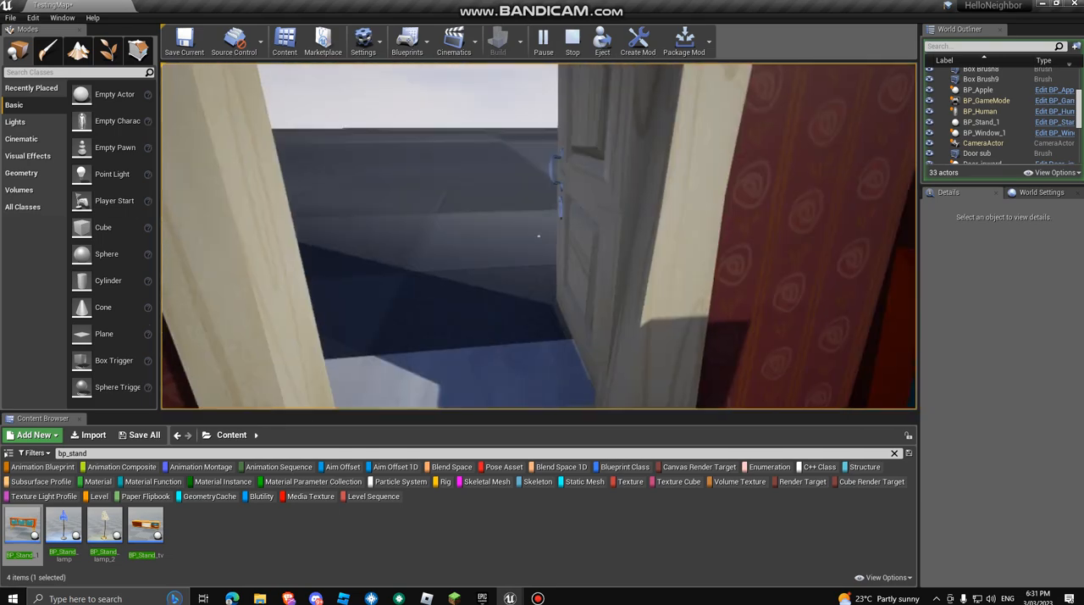
key(e)
key(s)
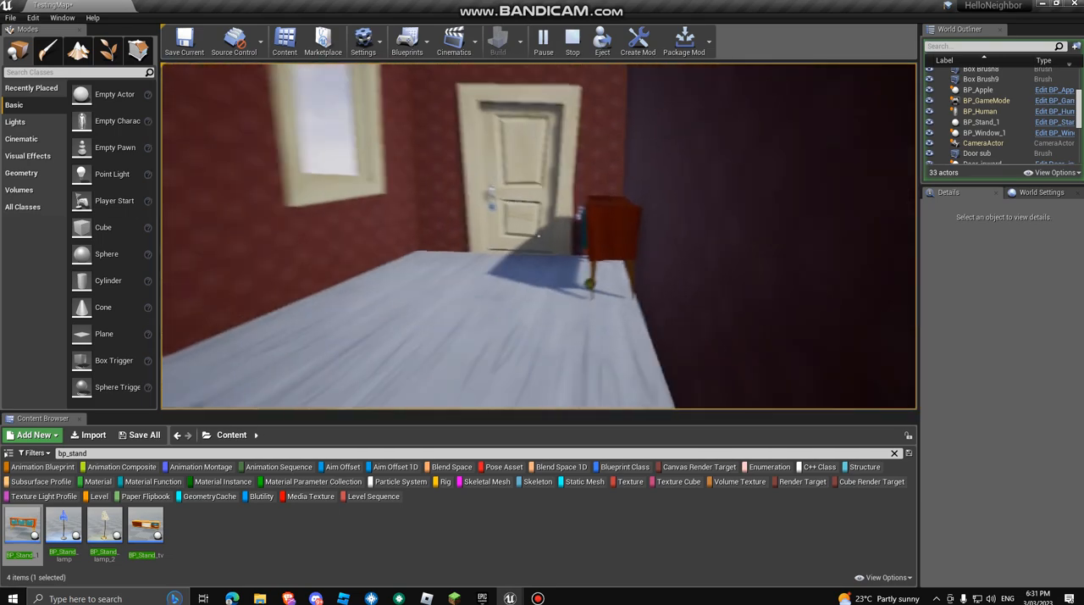
key(w)
key(space)
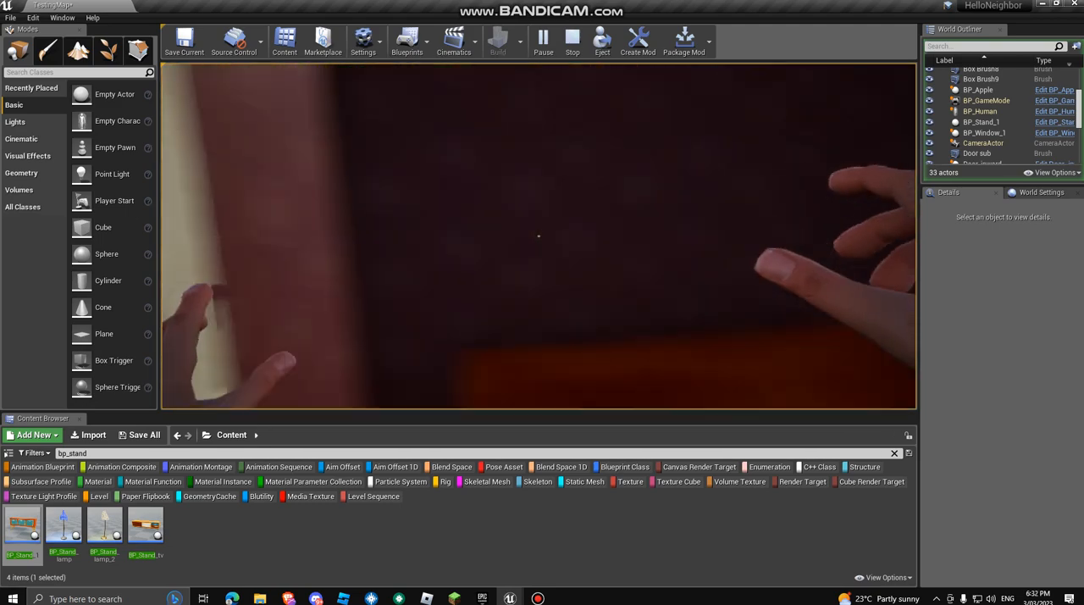
key(s)
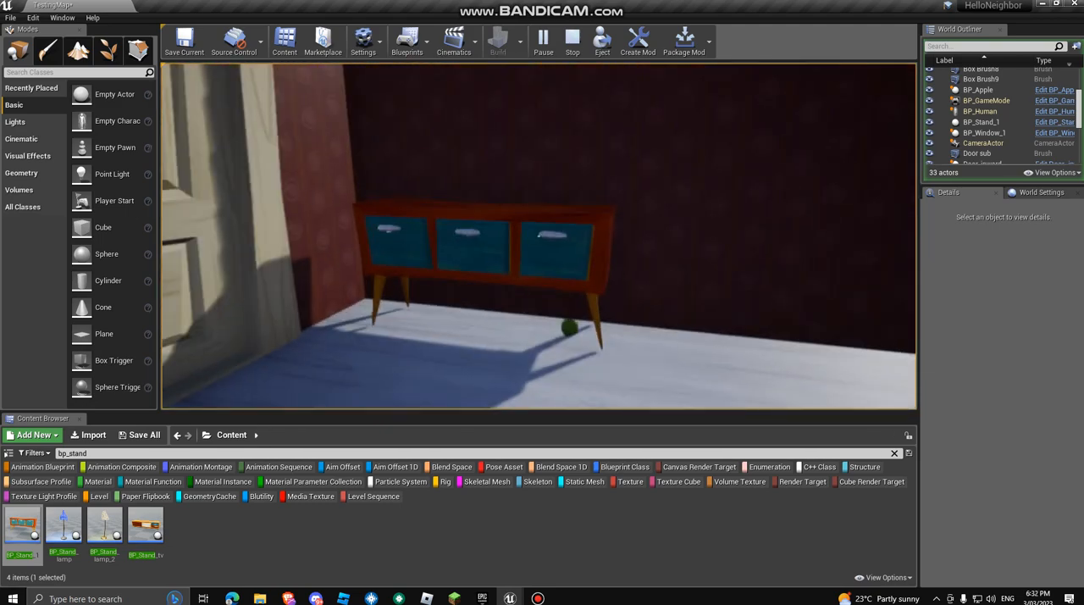
key(Escape)
Step: Search the project content for bp_picture and face the dark wall above the stand
right_drag(538, 235, 598, 283)
key(s)
key(s)
key(d)
key(w)
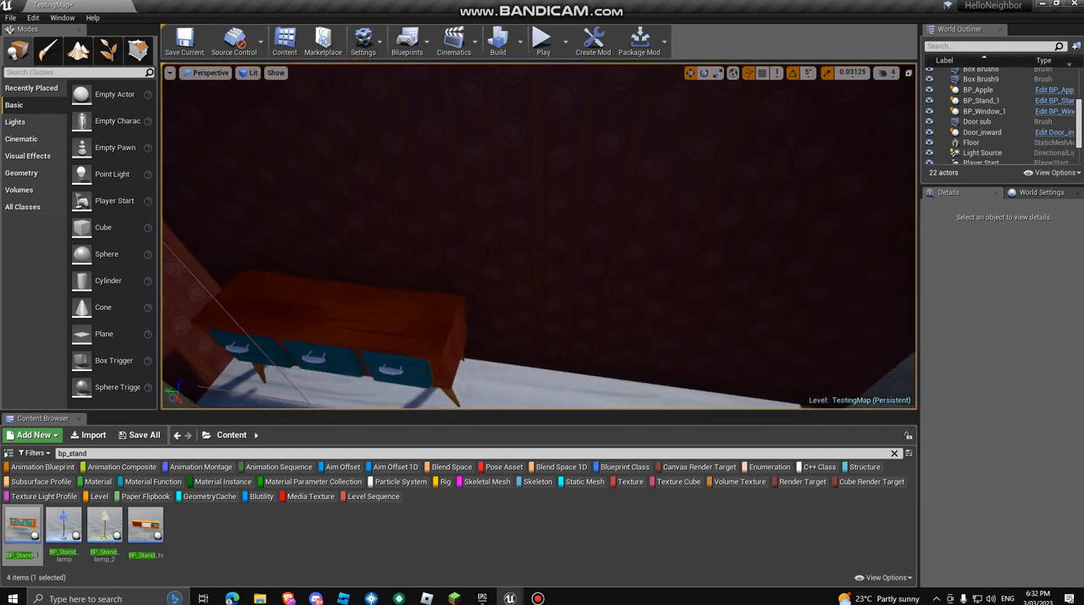
click(88, 453)
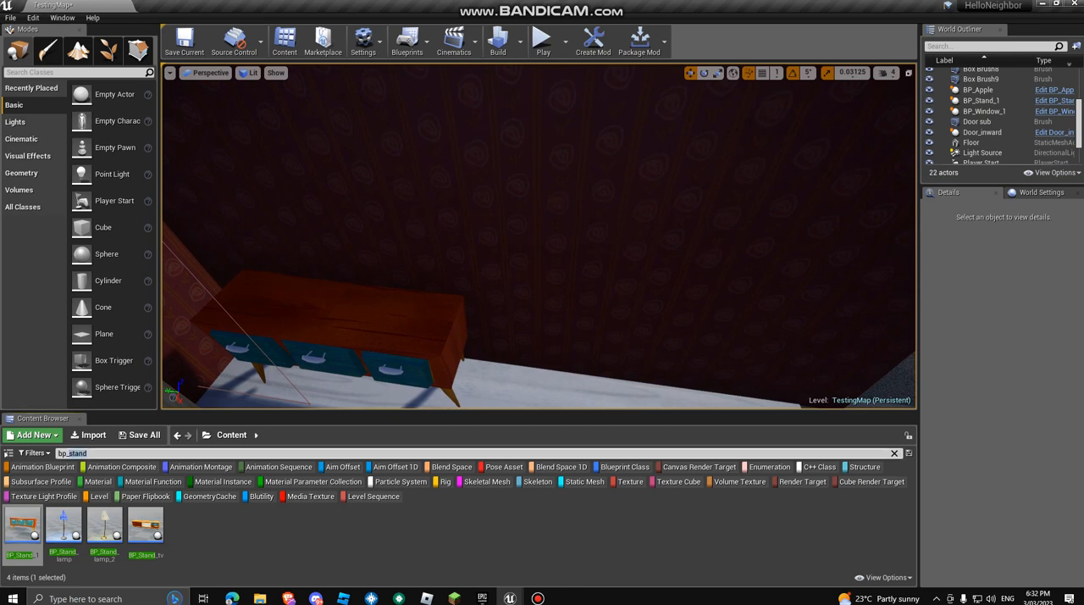
text(nigh)
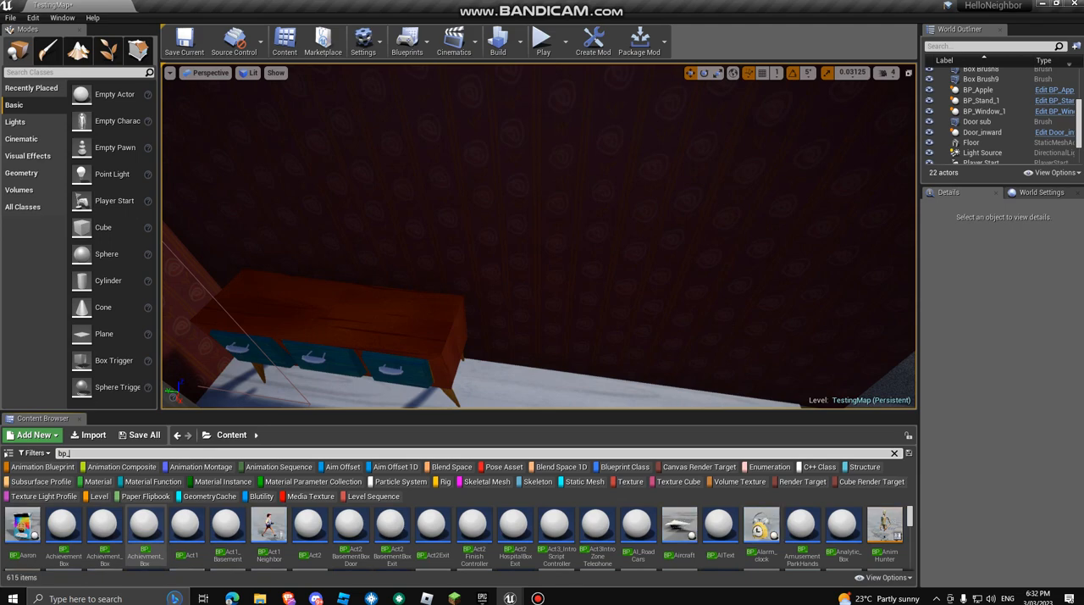
right_drag(254, 364, 152, 275)
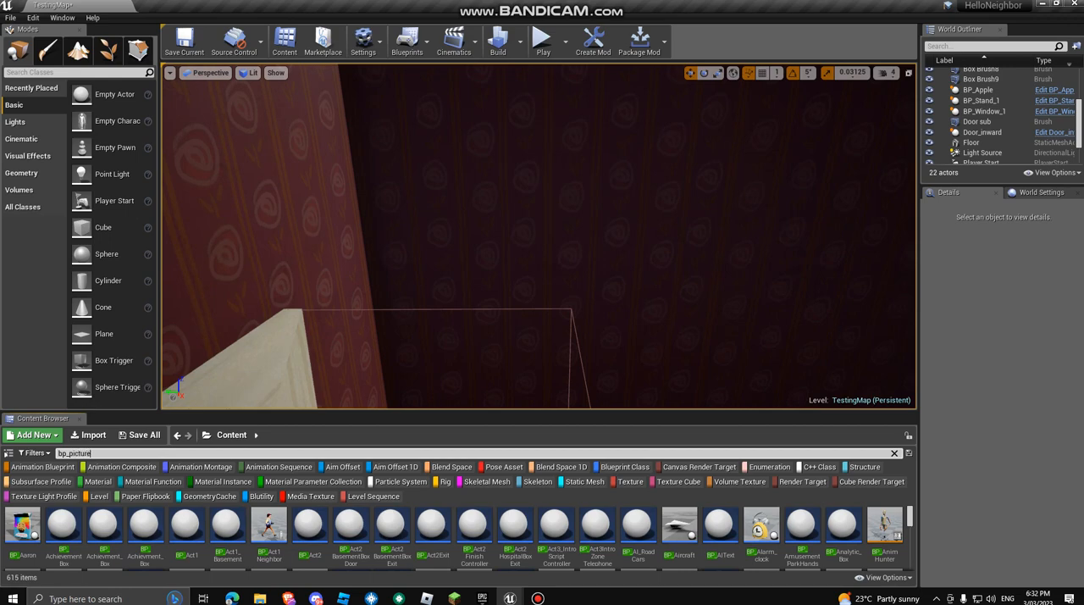
right_drag(508, 254, 684, 237)
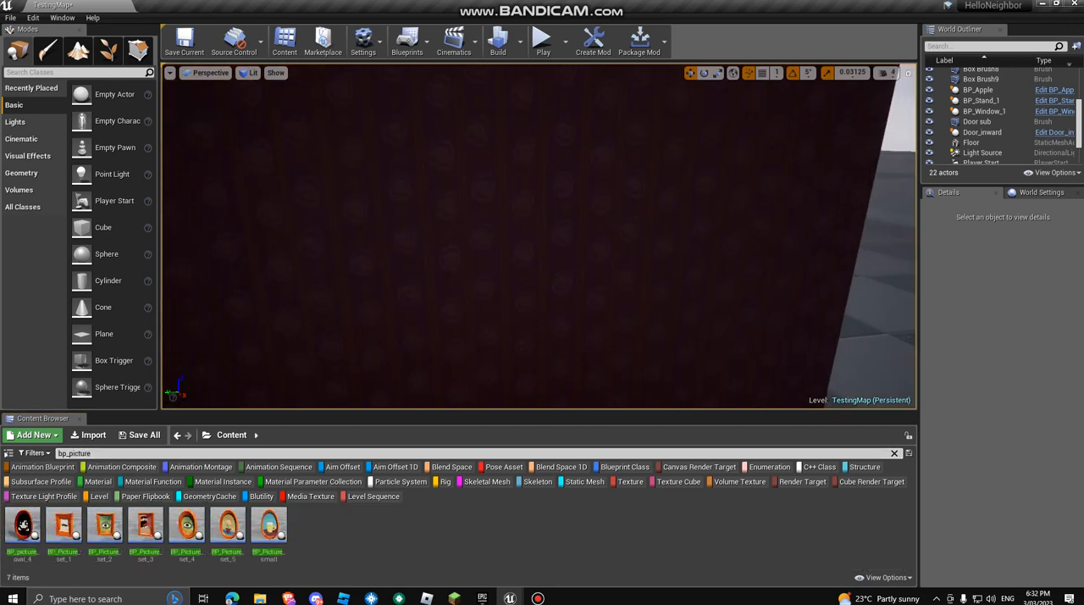
Step: Place the BP_Picture_set_2 eye picture on the dark wall, rotated about -89 degrees around Z
drag(104, 530, 394, 280)
key(w)
right_drag(395, 279, 230, 293)
key(w)
key(s)
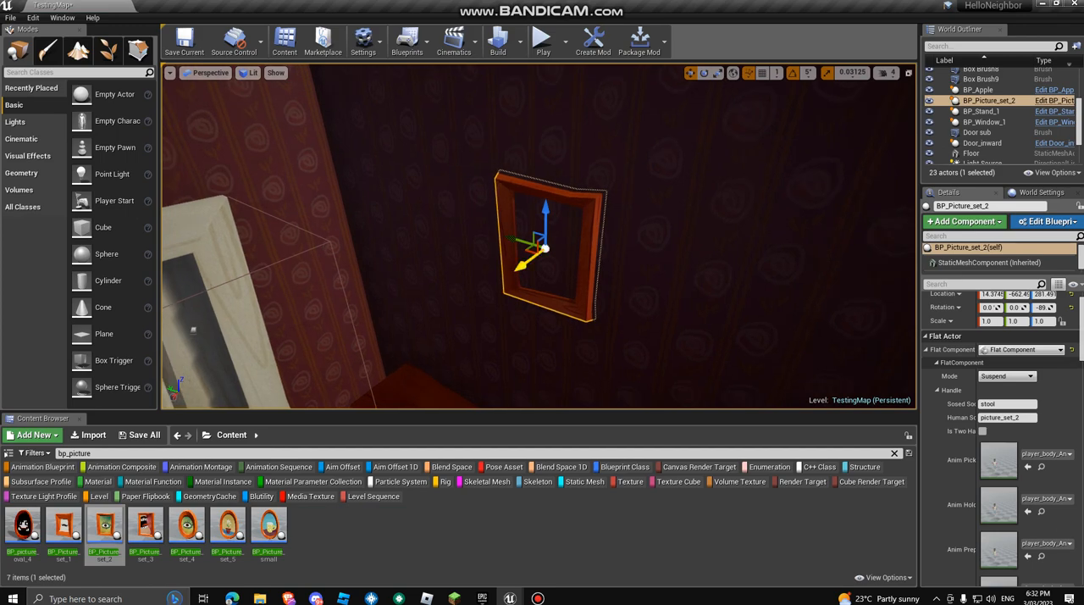
Step: Move the eye picture out from the wall to X about 16.3 and Y about -575, and lower it to Z about 218
drag(526, 263, 524, 267)
key(d)
right_drag(524, 267, 521, 265)
key(a)
drag(650, 256, 509, 234)
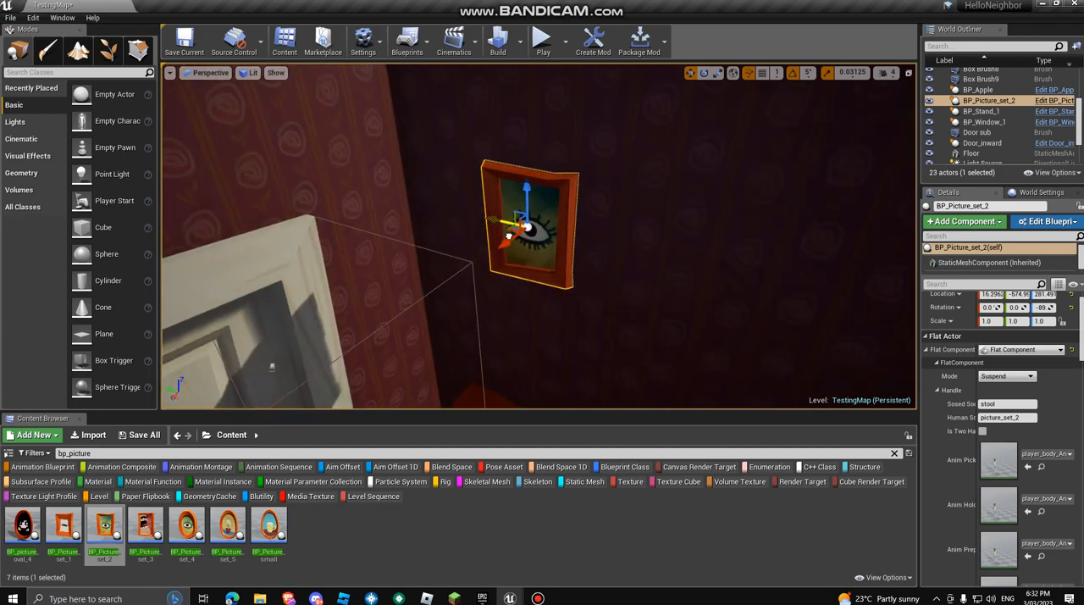
drag(526, 194, 528, 265)
right_drag(529, 265, 608, 242)
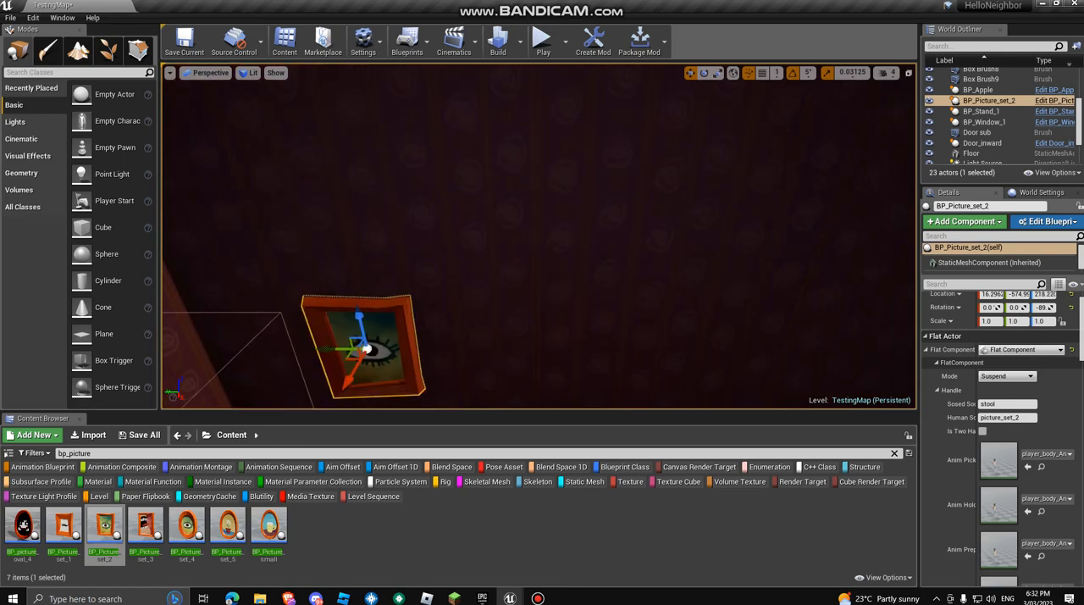
Step: Place the BP_Picture_set_3 mouth picture beside the eye picture and rotate it -90 degrees around Z
drag(145, 525, 474, 254)
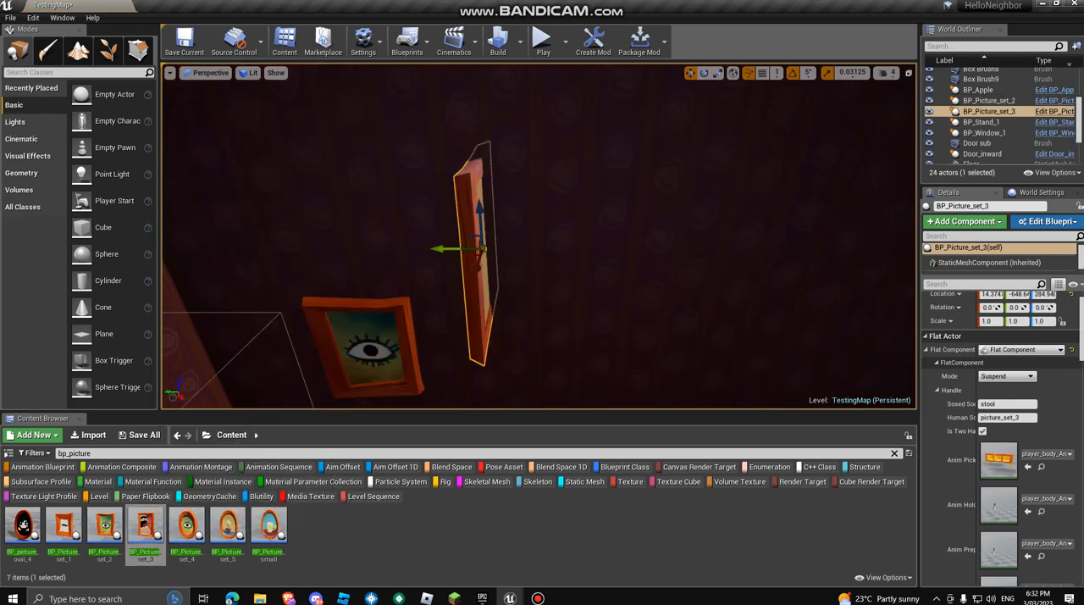
key(e)
mouse_move(542, 248)
mouse_down()
mouse_move(496, 263)
mouse_move(550, 252)
mouse_up()
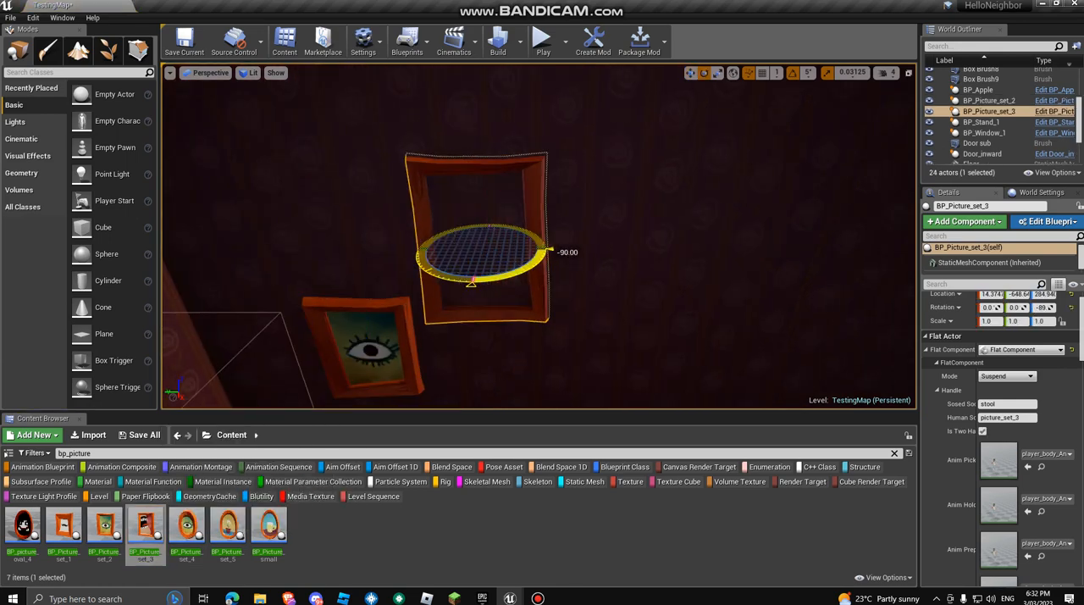
key(d)
right_drag(367, 281, 282, 281)
key(w)
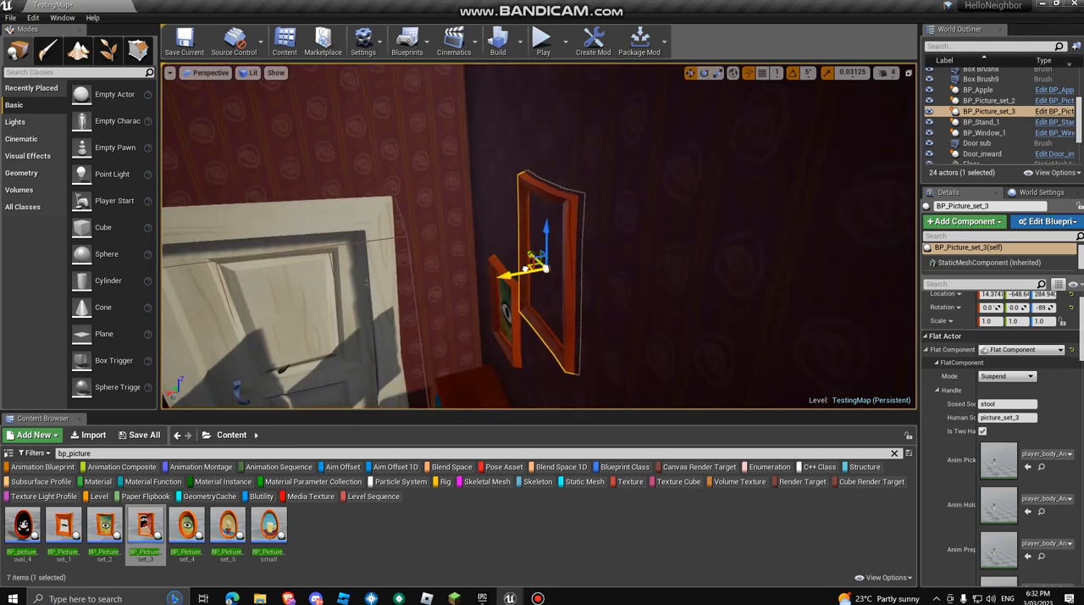
Step: Move the mouth picture out from the wall to X about 16.4 and along it to Y about -653
drag(525, 268, 518, 271)
key(a)
right_drag(518, 271, 578, 293)
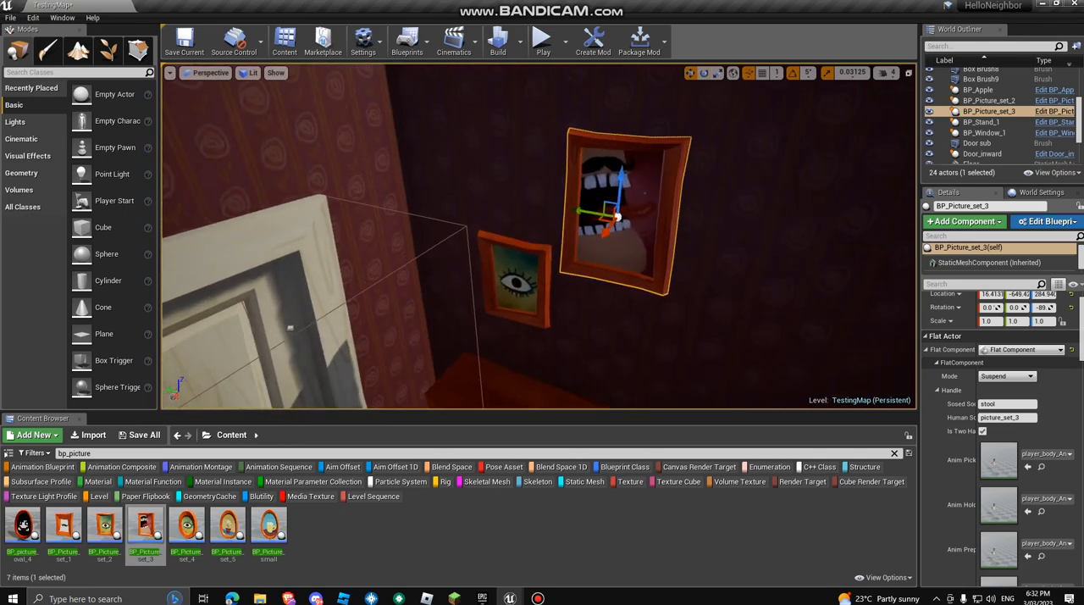
drag(582, 212, 590, 213)
key(d)
mouse_move(590, 213)
right_down()
mouse_move(629, 207)
mouse_move(603, 203)
right_up()
key(a)
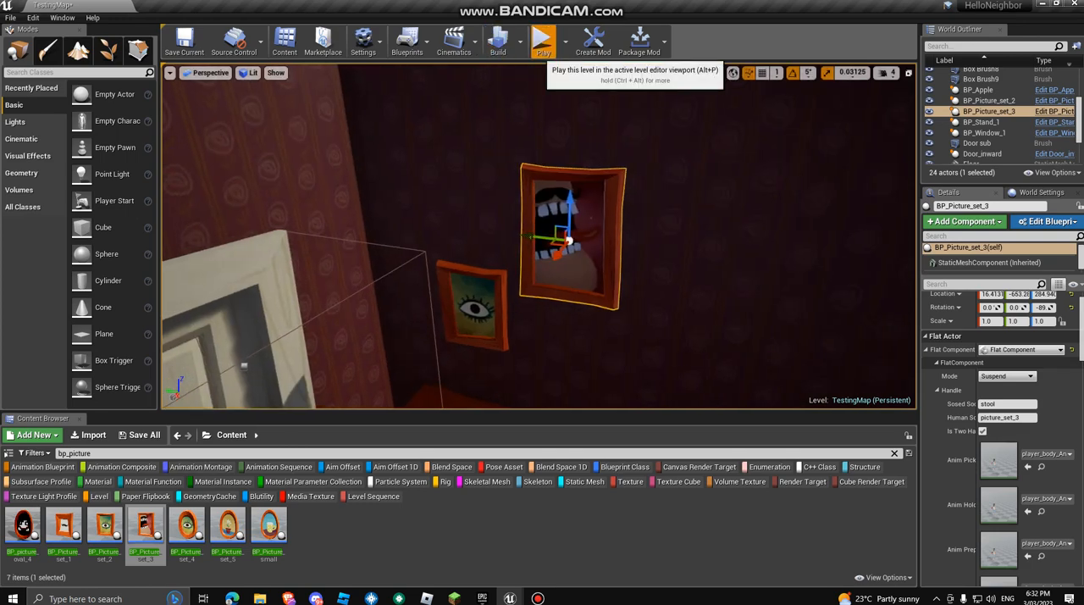
Step: Play-test the level by picking up the wall pictures and throwing them
click(543, 42)
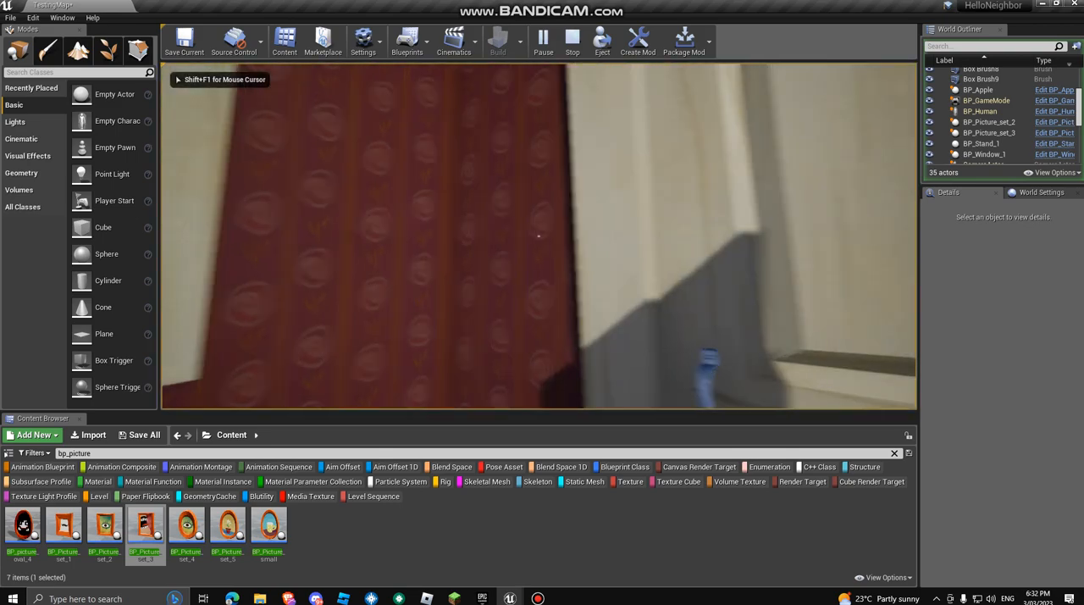
key(w)
click(538, 236)
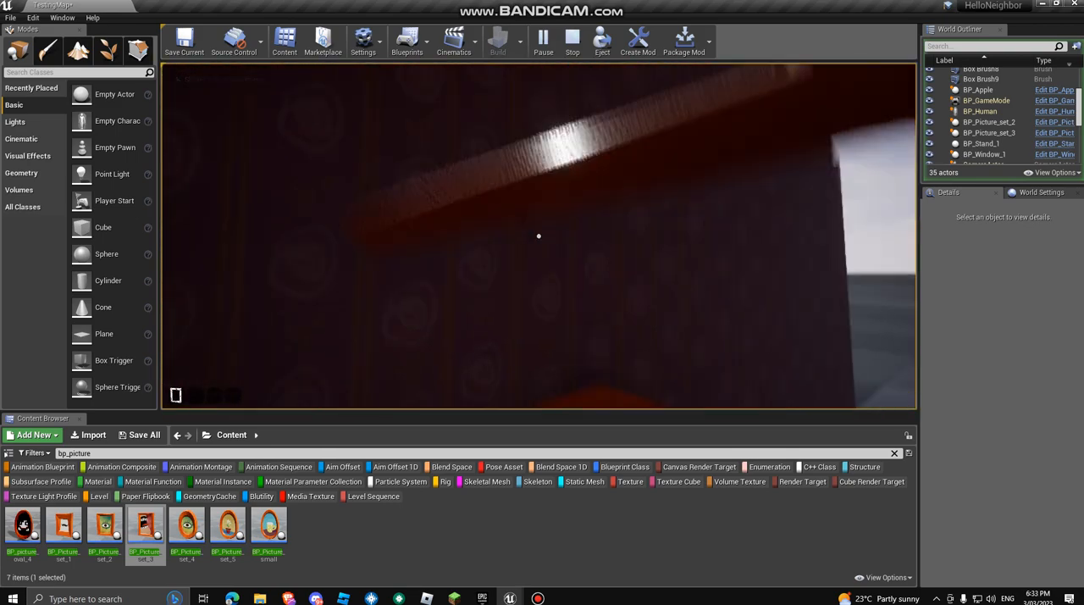
right_click(539, 236)
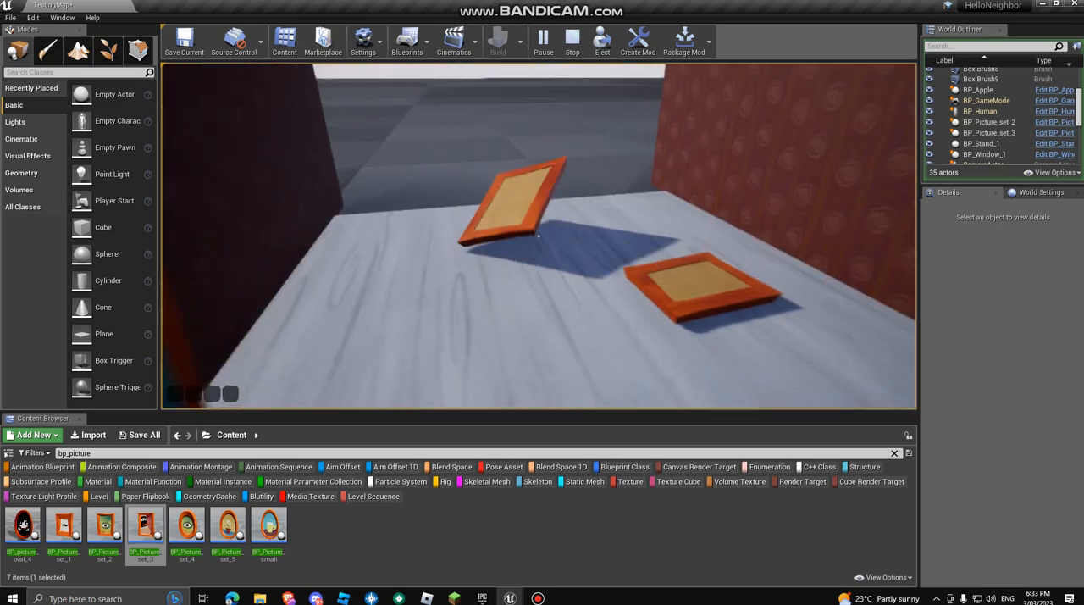
key(w)
click(538, 235)
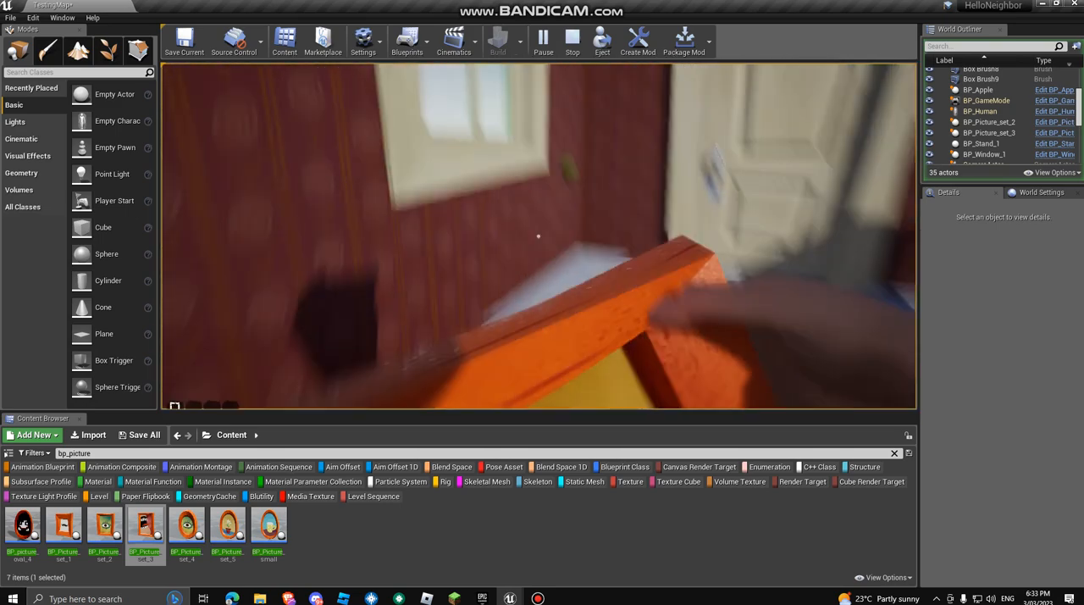
right_click(539, 235)
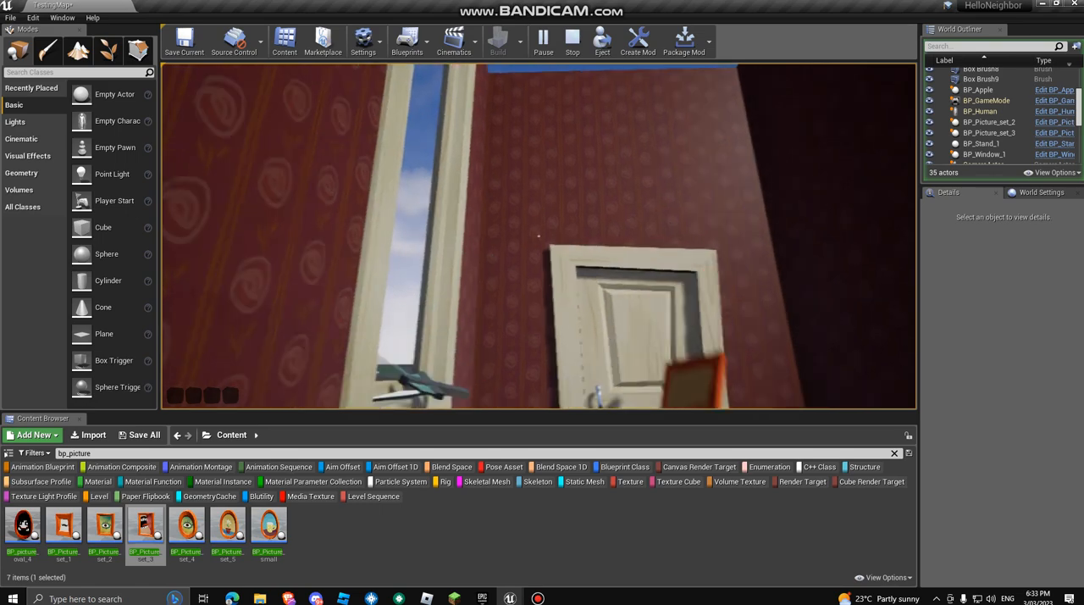
Step: Test opening the door and picking up and throwing the apple, and end the play session
key(w)
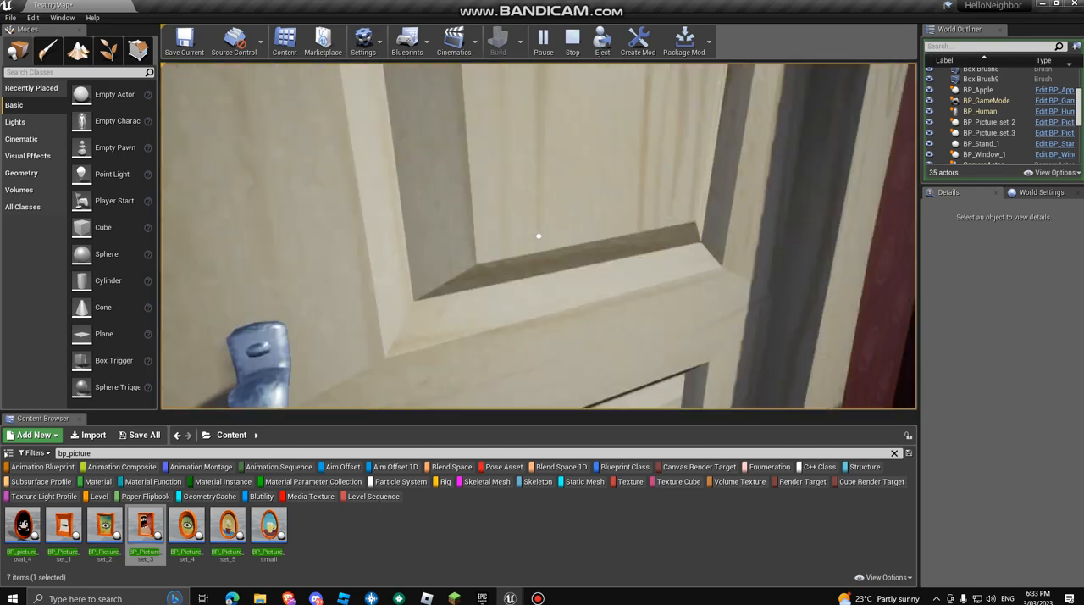
key(e)
key(w)
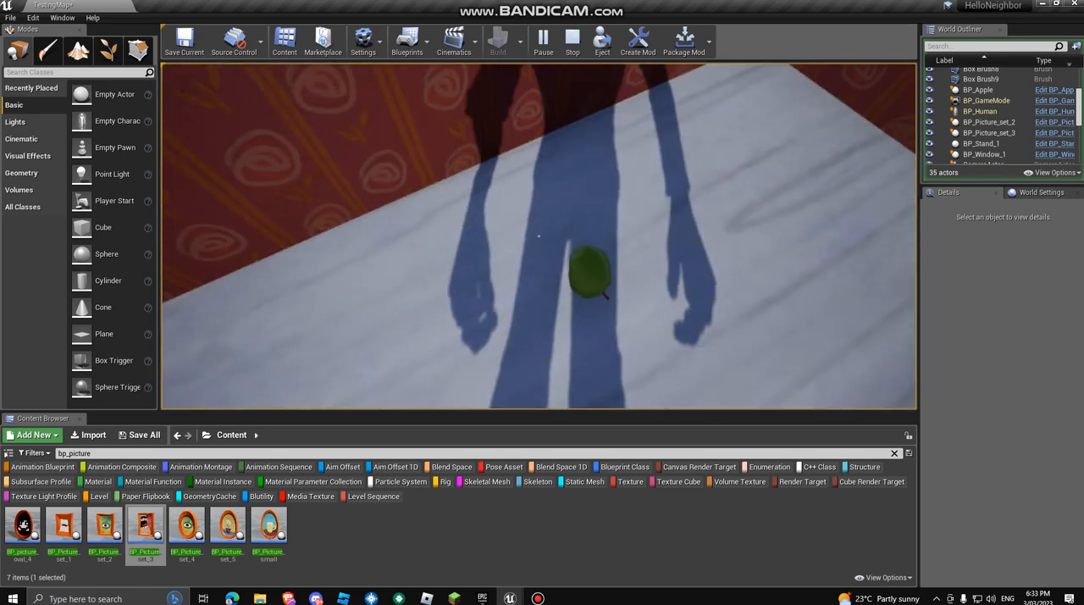
click(538, 236)
right_click(538, 236)
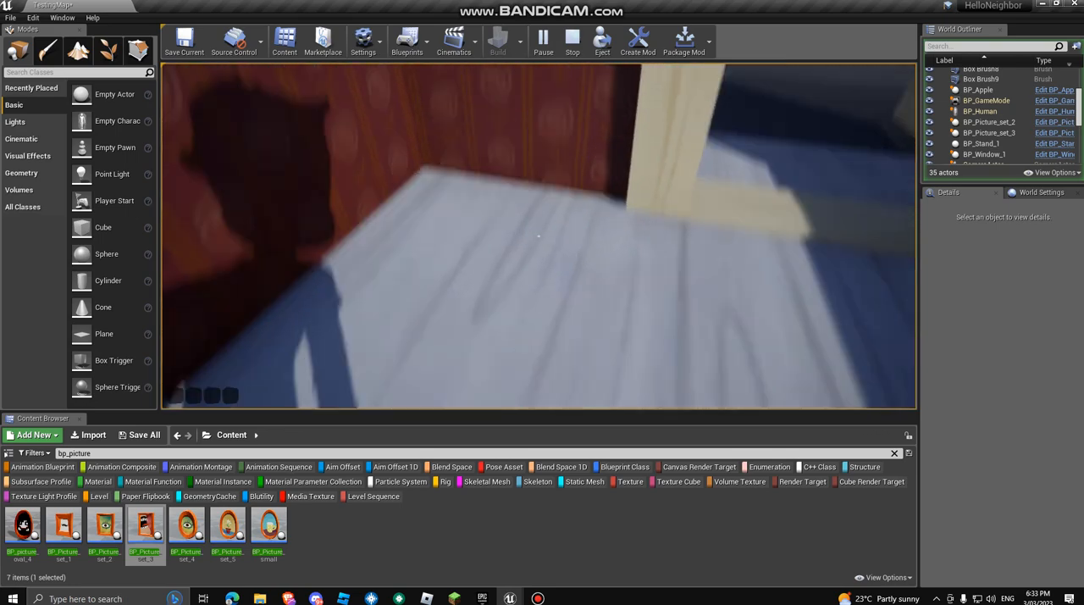
key(Escape)
Step: Delete the mouth picture and the eye picture from the dark wall
right_drag(538, 235, 678, 153)
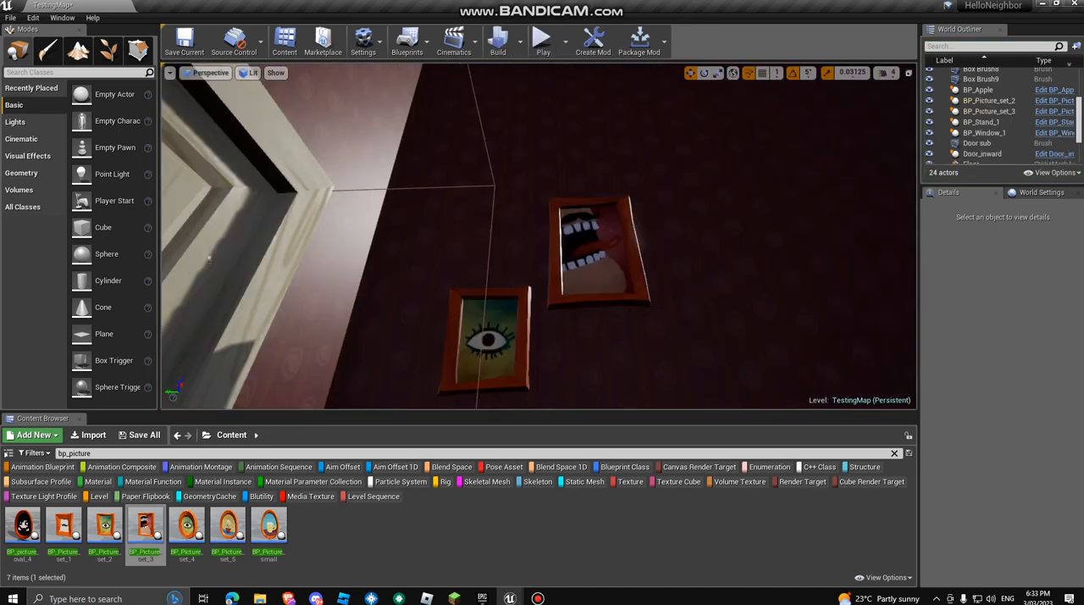
click(576, 225)
key(Delete)
click(489, 341)
key(Delete)
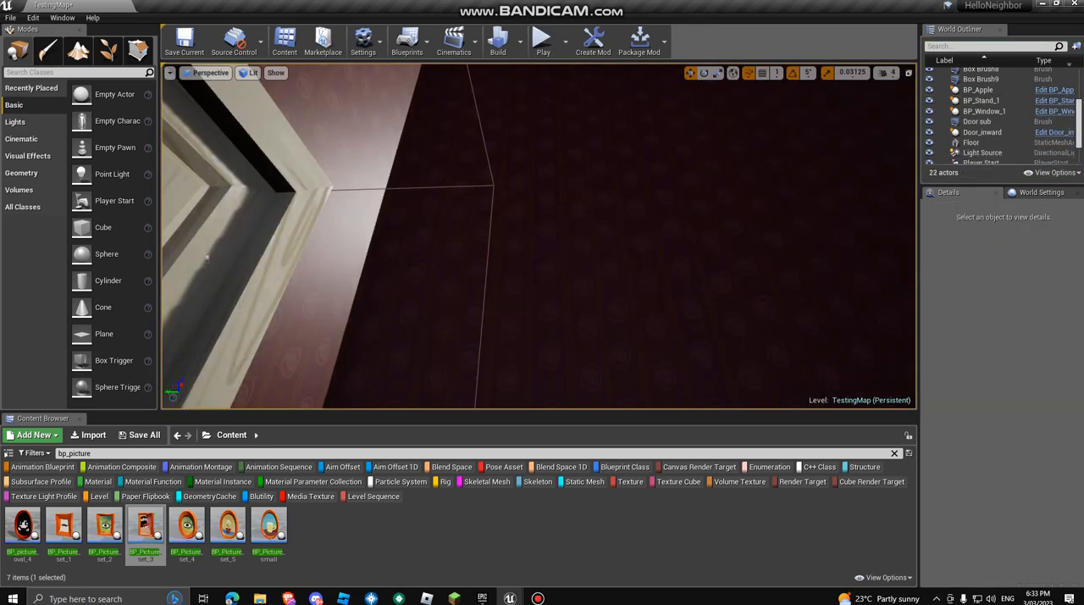
right_drag(488, 341, 542, 271)
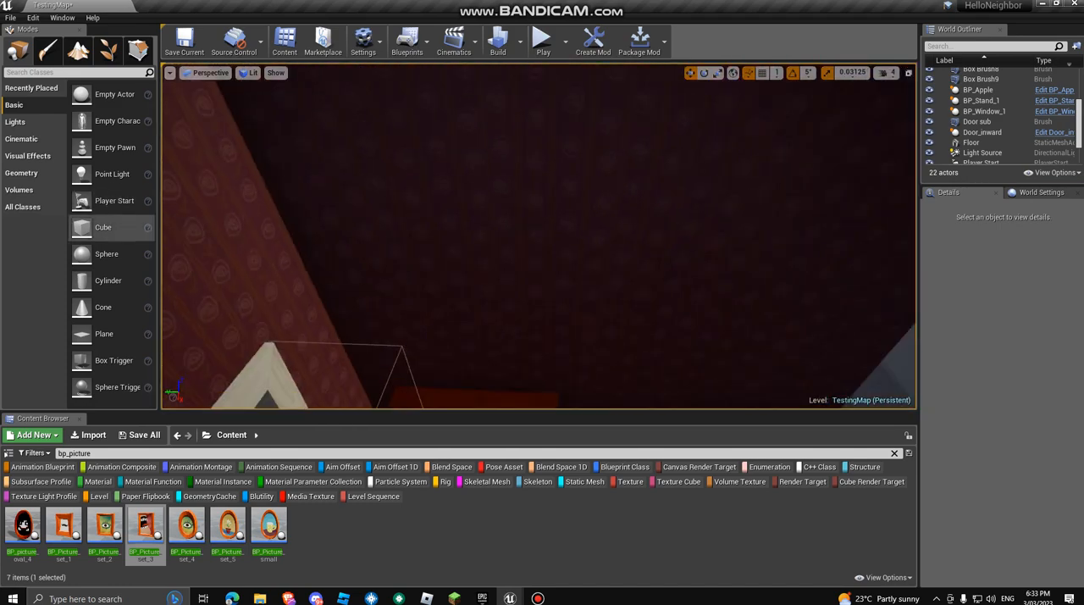
click(538, 598)
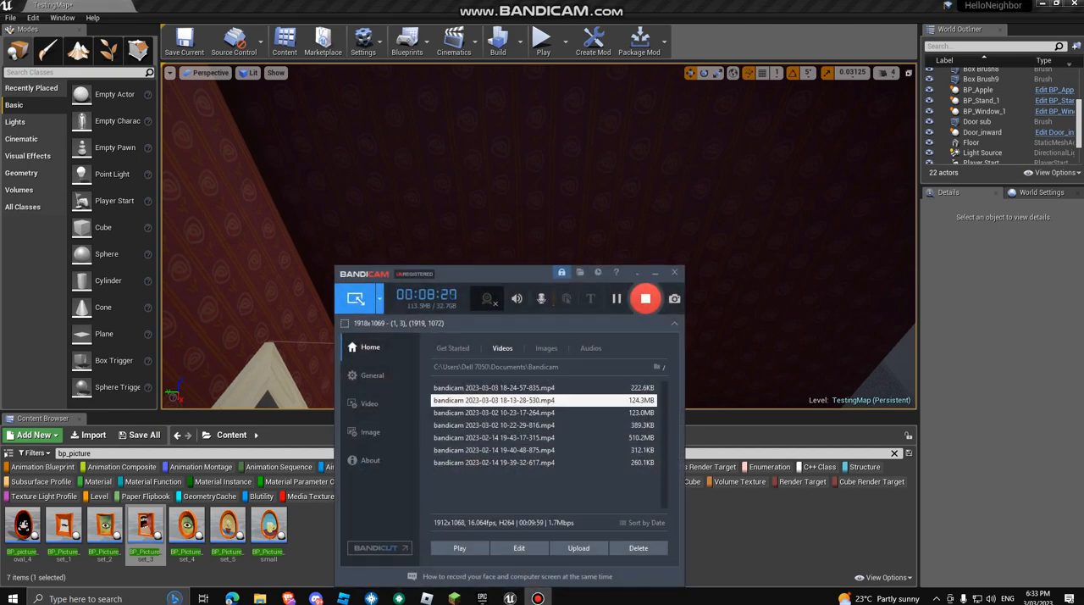
click(655, 273)
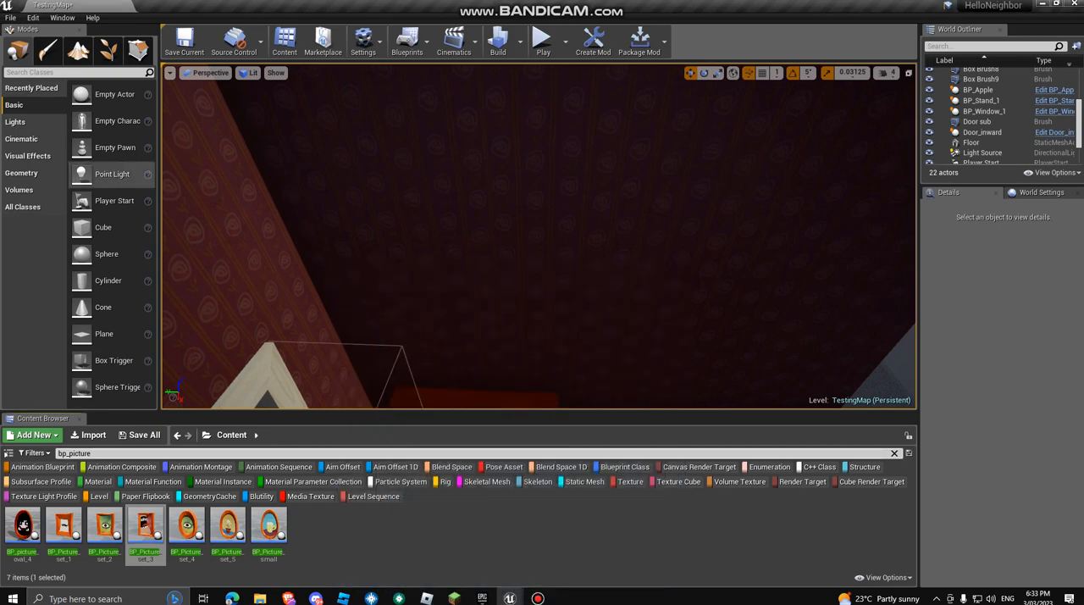
Step: Add a Box geometry brush above the stand and position it through the dark wall at X about 105.5
click(22, 173)
drag(78, 93, 694, 267)
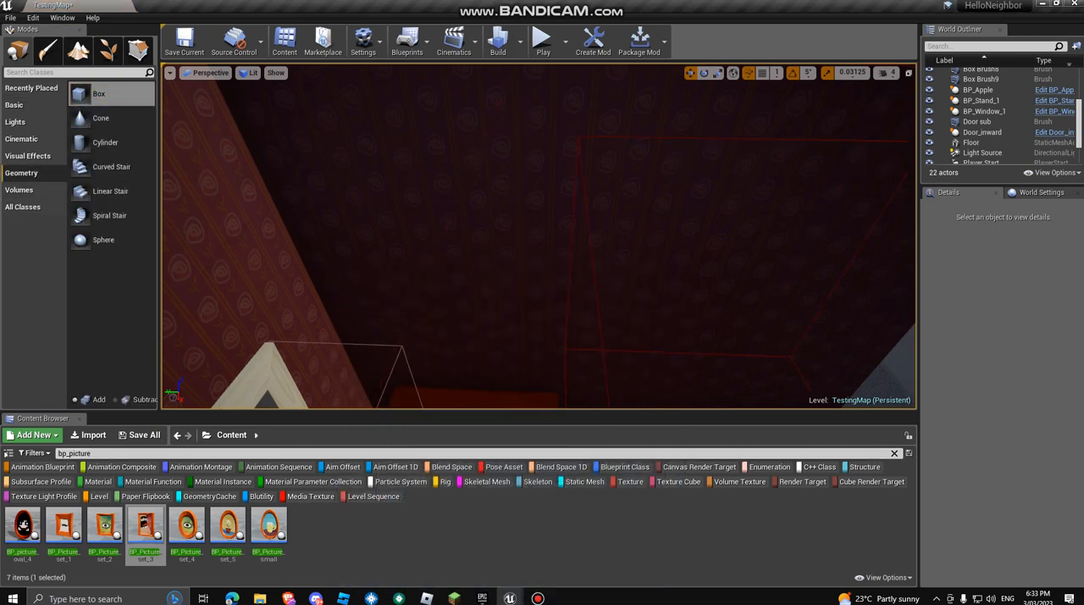
drag(381, 224, 374, 222)
mouse_move(375, 222)
right_down()
mouse_move(378, 246)
mouse_move(330, 241)
right_up()
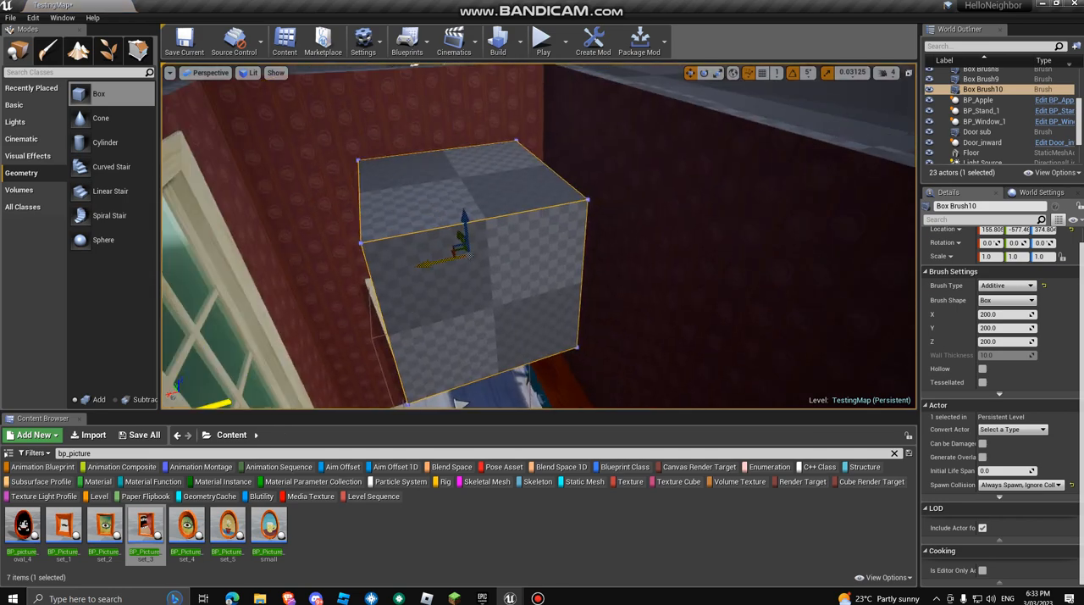
mouse_move(430, 268)
mouse_down()
mouse_move(585, 271)
mouse_move(527, 280)
mouse_up()
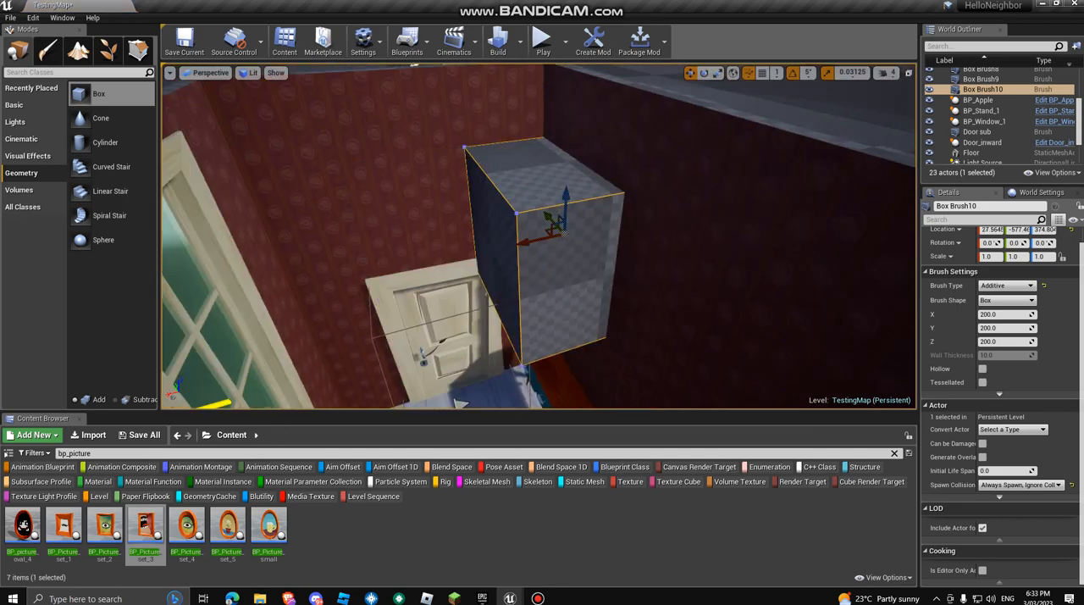
mouse_move(527, 280)
right_down()
mouse_move(566, 290)
mouse_move(542, 286)
right_up()
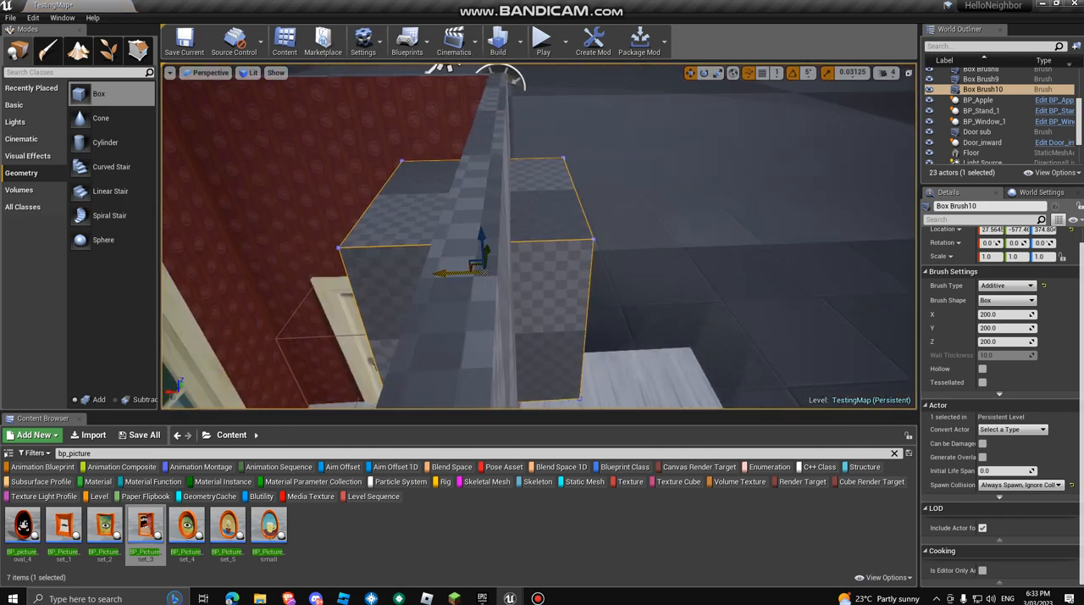
drag(447, 274, 385, 278)
mouse_move(385, 278)
right_down()
mouse_move(508, 305)
mouse_move(491, 303)
right_up()
Step: Scale the box brush to 0.25 in Y and about 0.28 in Z, and set its brush type to Subtractive
key(r)
mouse_move(446, 245)
mouse_down()
mouse_move(486, 256)
mouse_move(471, 254)
mouse_move(472, 277)
mouse_up()
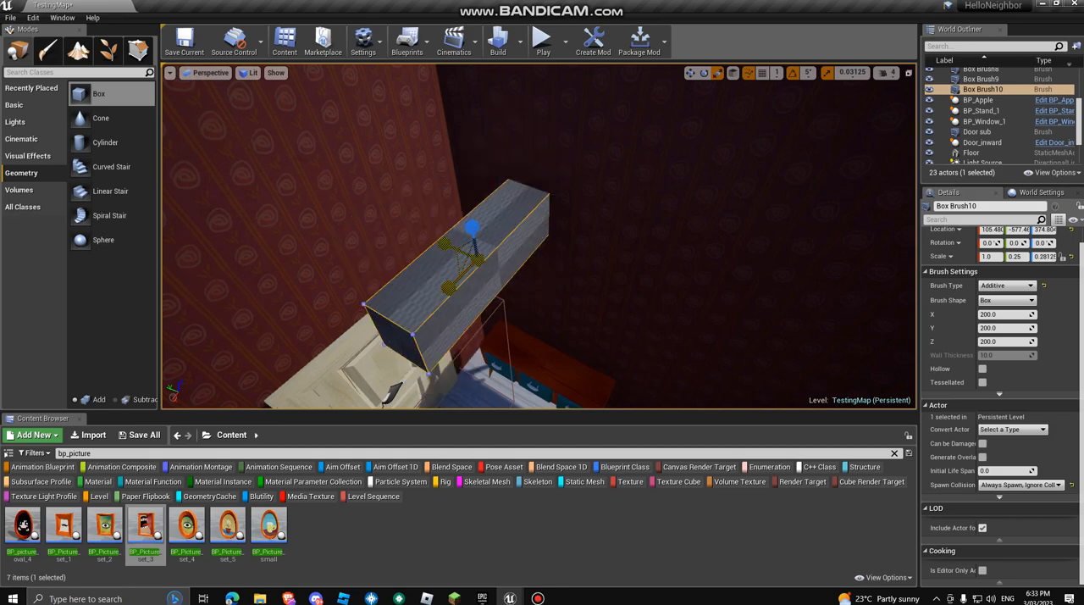
click(1005, 286)
click(1002, 303)
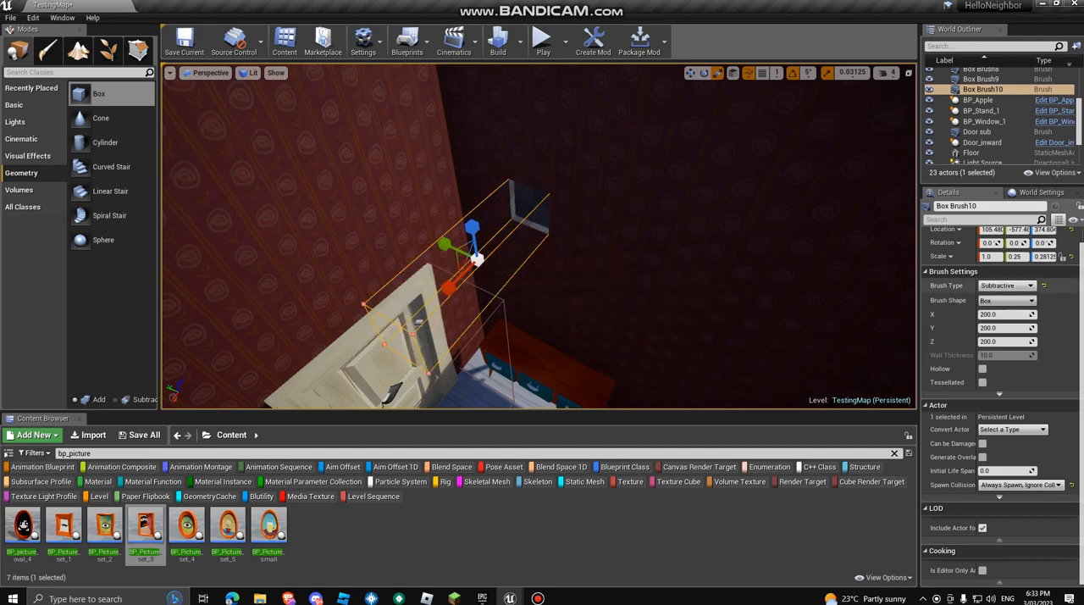
Step: Slide the subtractive box brush to X about 103.6 to adjust the recess in the dark wall
right_drag(542, 246, 503, 238)
key(w)
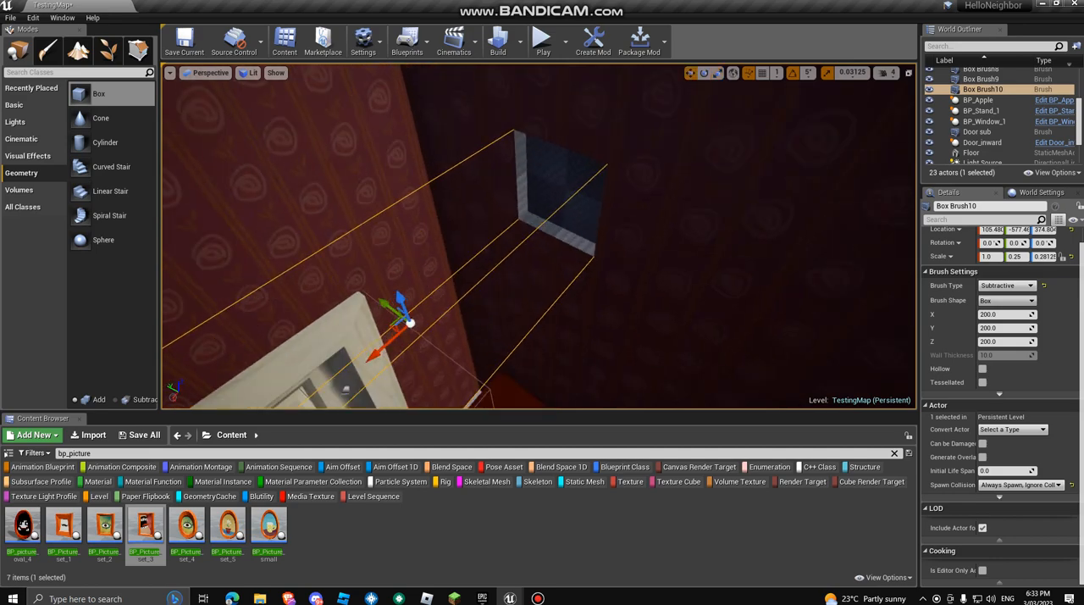
key(w)
right_drag(391, 339, 440, 313)
Step: Search the project content for "box wood" and dismiss the recorder window covering the editor
click(85, 453)
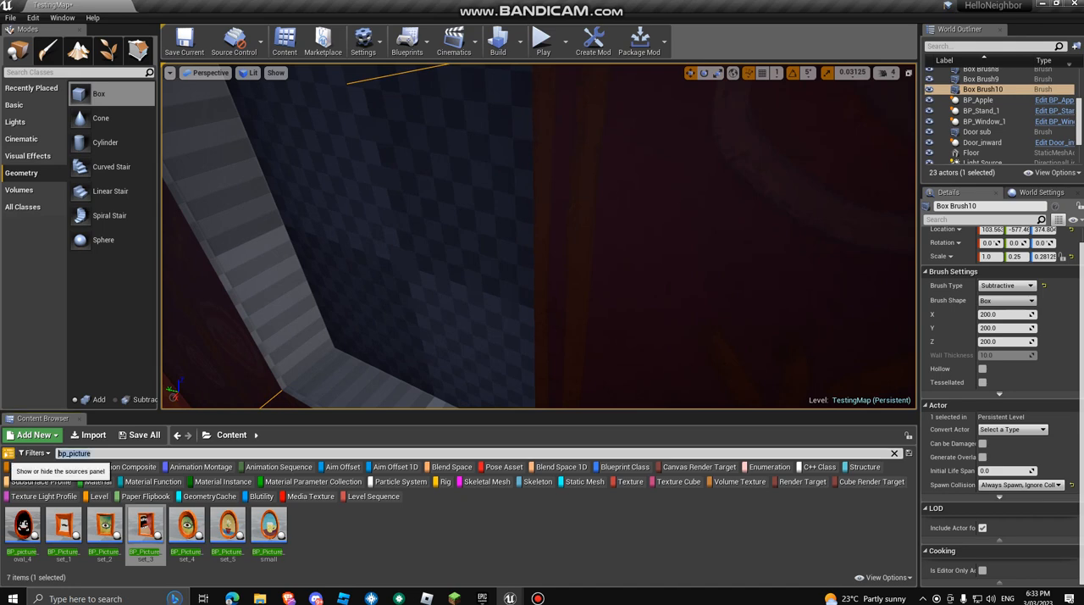
text(box woo)
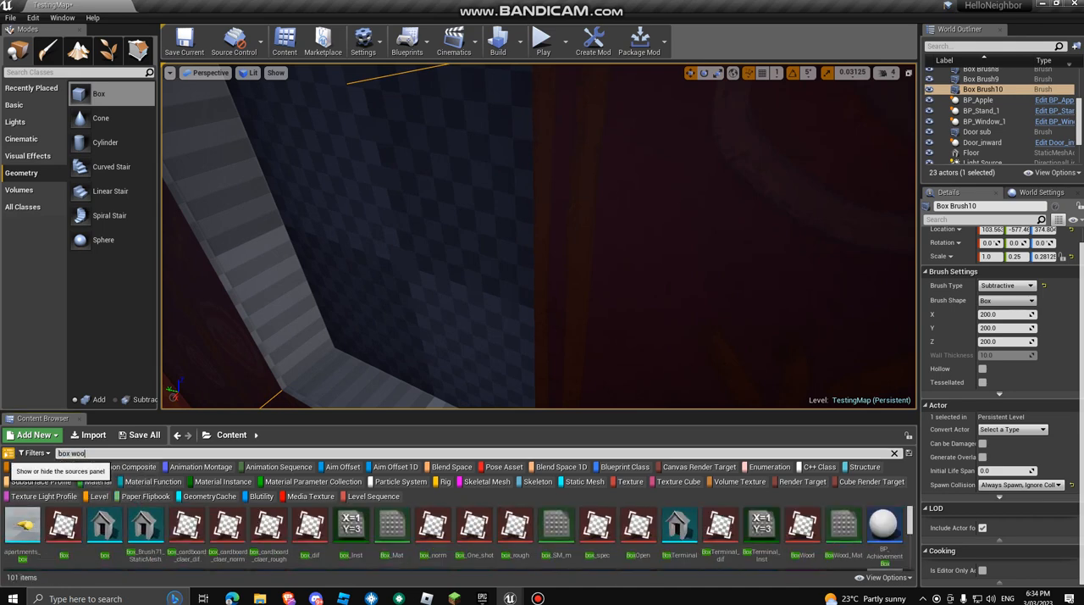
text(d)
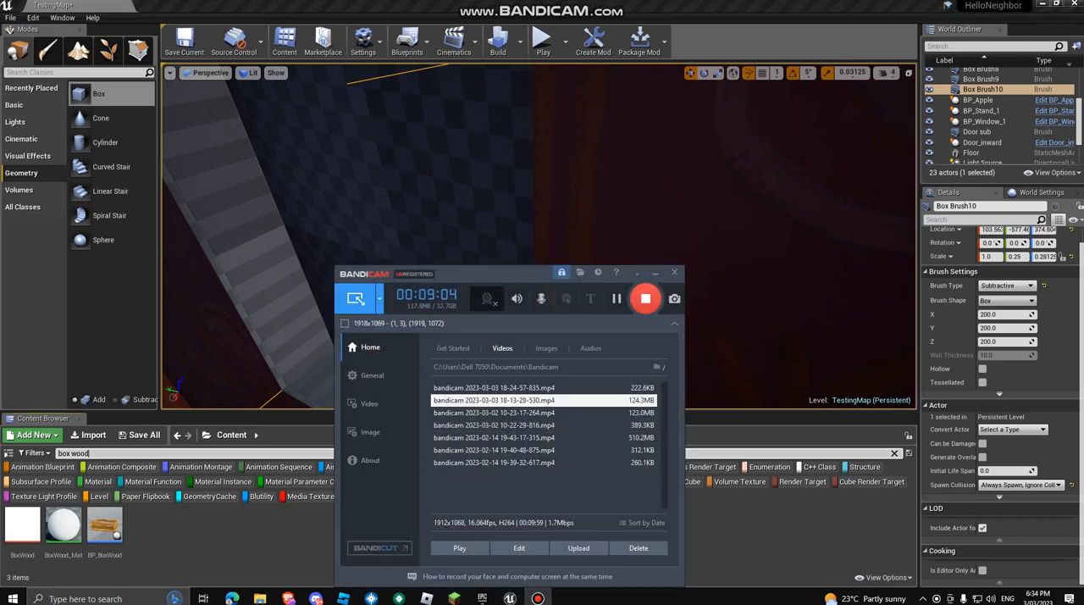
click(655, 273)
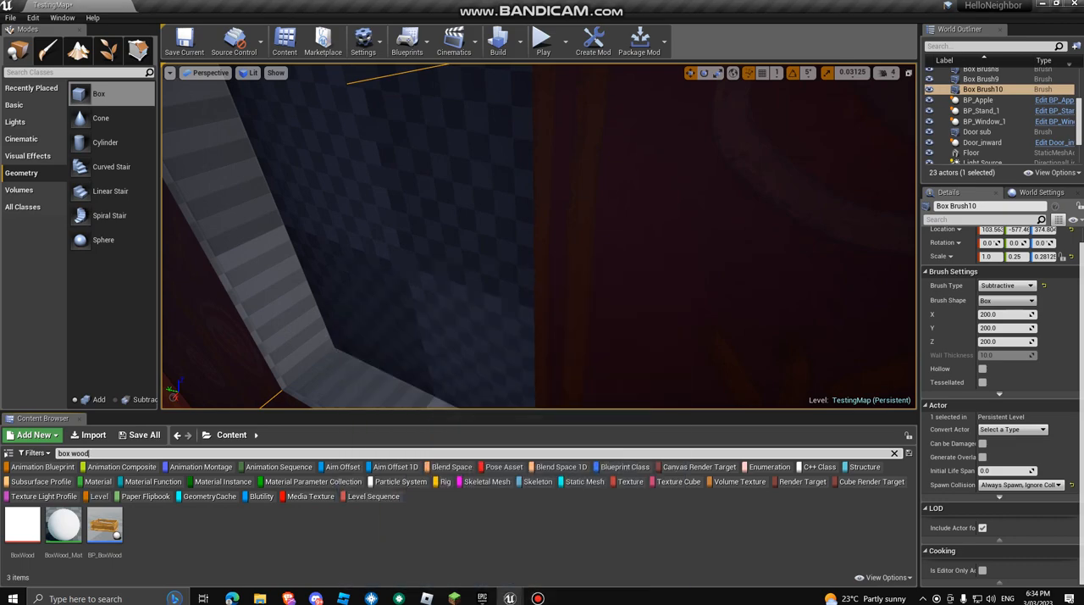
Step: Apply the BoxWood texture to the back and inner side faces of the recess in the dark wall
drag(22, 523, 272, 280)
mouse_move(272, 279)
right_down()
mouse_move(222, 273)
mouse_move(245, 250)
mouse_move(254, 288)
mouse_move(292, 330)
mouse_move(339, 356)
mouse_move(398, 322)
mouse_move(364, 296)
mouse_move(237, 267)
mouse_move(294, 252)
right_up()
key(s)
key(w)
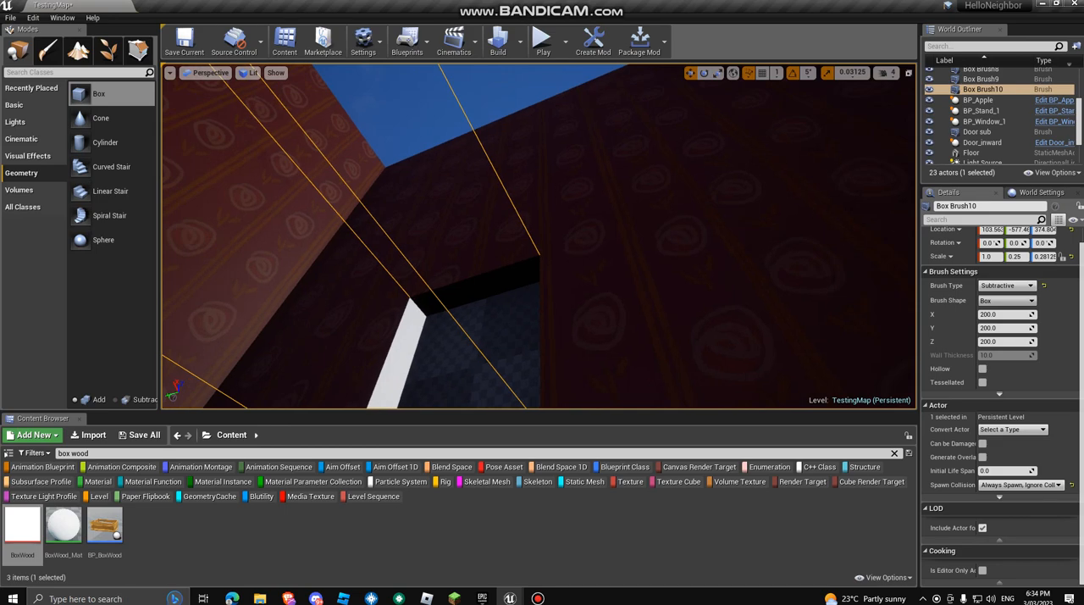
drag(22, 524, 439, 307)
right_drag(439, 307, 474, 368)
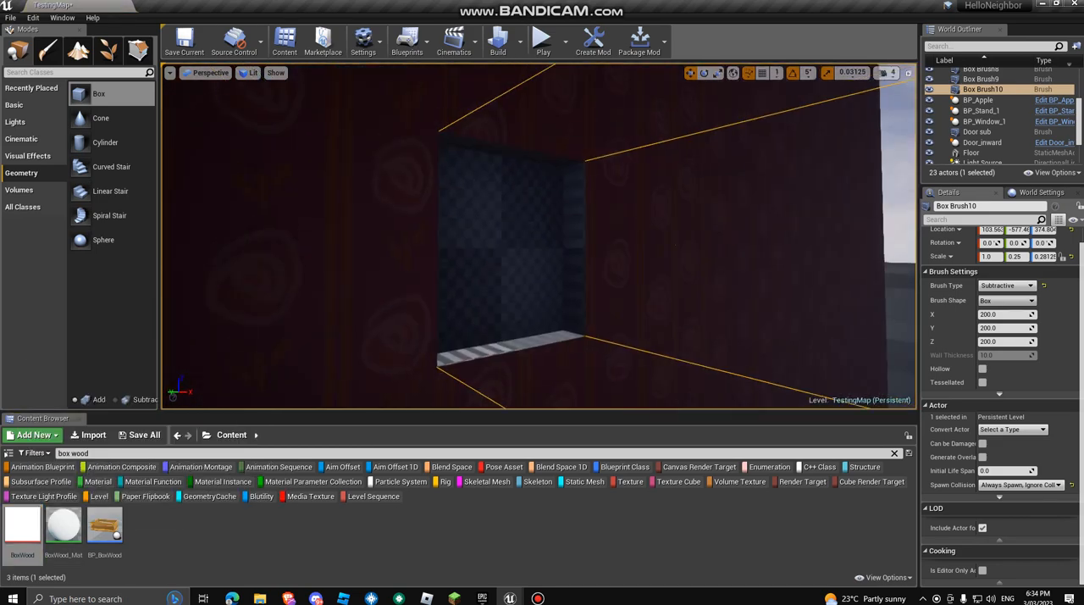
drag(22, 524, 457, 275)
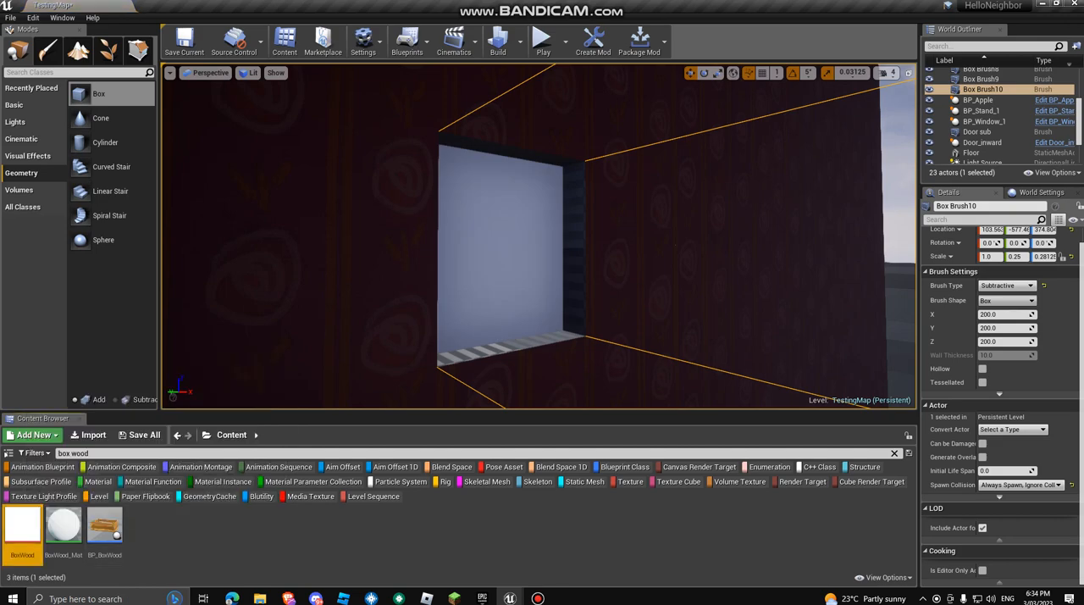
drag(22, 524, 574, 322)
drag(22, 525, 522, 343)
mouse_move(522, 343)
right_down()
mouse_move(449, 339)
mouse_move(466, 376)
right_up()
Step: Slide the subtractive box brush along Y to about -497.8 so it cuts further into the patterned side wall
mouse_move(382, 247)
mouse_down()
mouse_move(706, 275)
mouse_move(474, 306)
mouse_move(396, 251)
mouse_move(173, 244)
mouse_move(255, 225)
mouse_move(279, 257)
mouse_up()
mouse_move(280, 257)
right_down()
mouse_move(211, 199)
mouse_move(279, 210)
right_up()
key(w)
key(s)
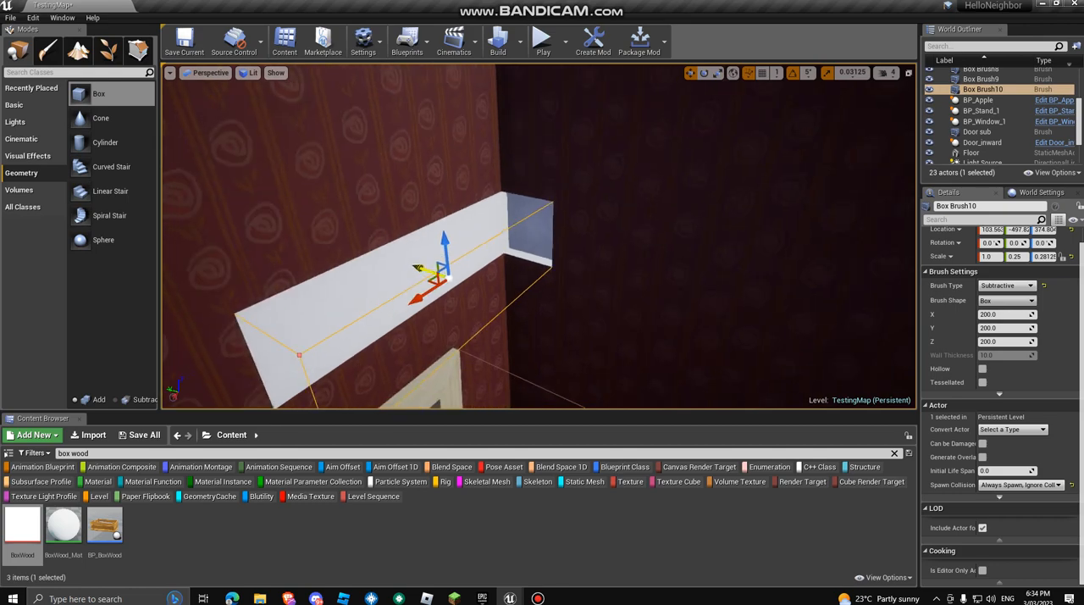
drag(418, 268, 512, 298)
Step: Delete the subtractive box brush that cuts the recess into the walls
key(Delete)
key(s)
mouse_move(512, 299)
right_down()
mouse_move(453, 343)
mouse_move(394, 354)
right_up()
key(a)
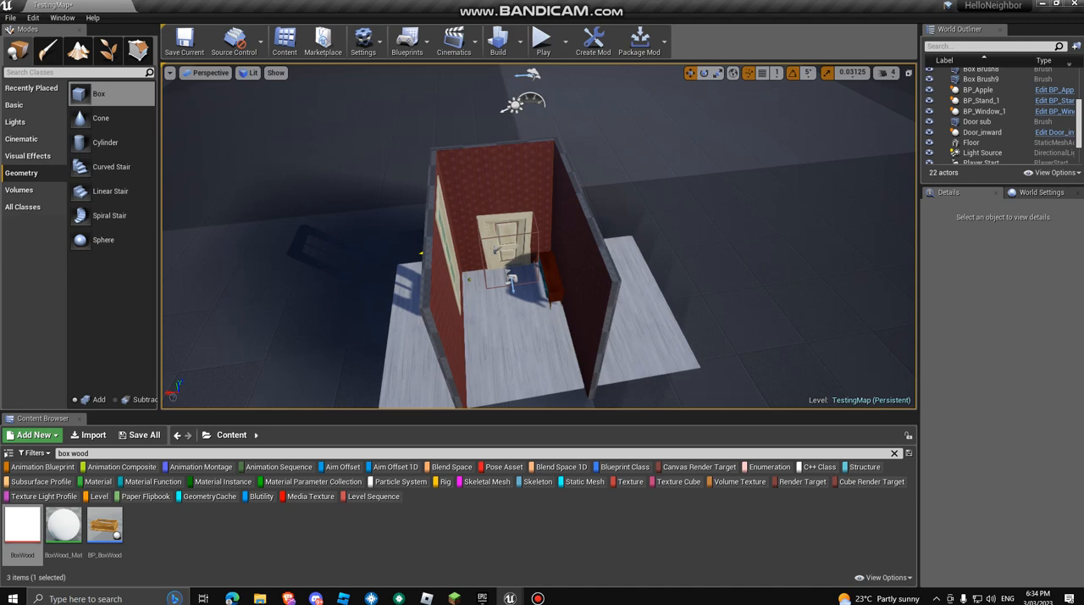
click(537, 598)
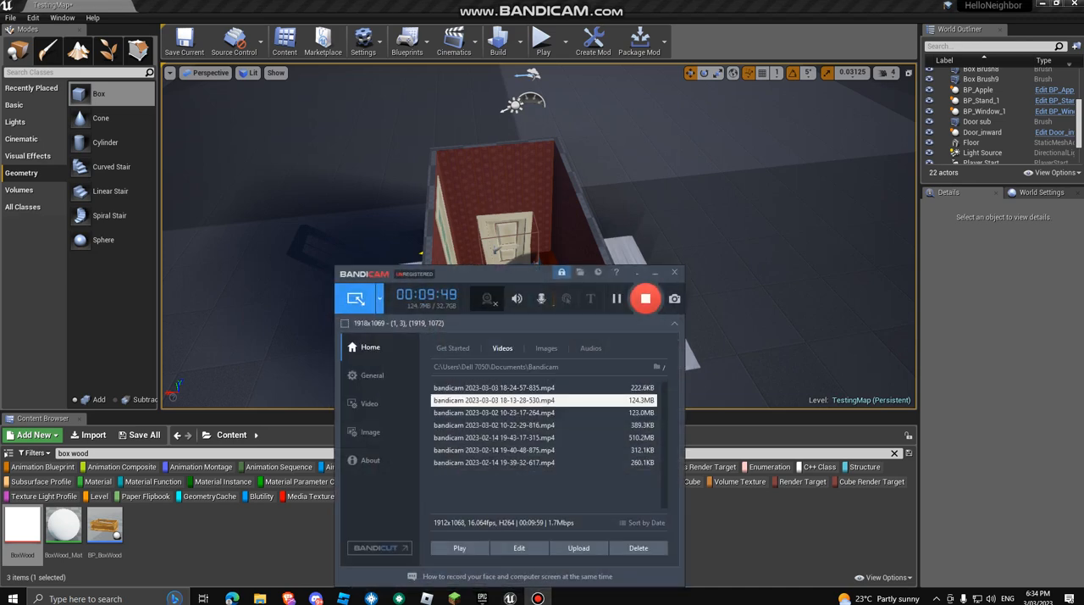